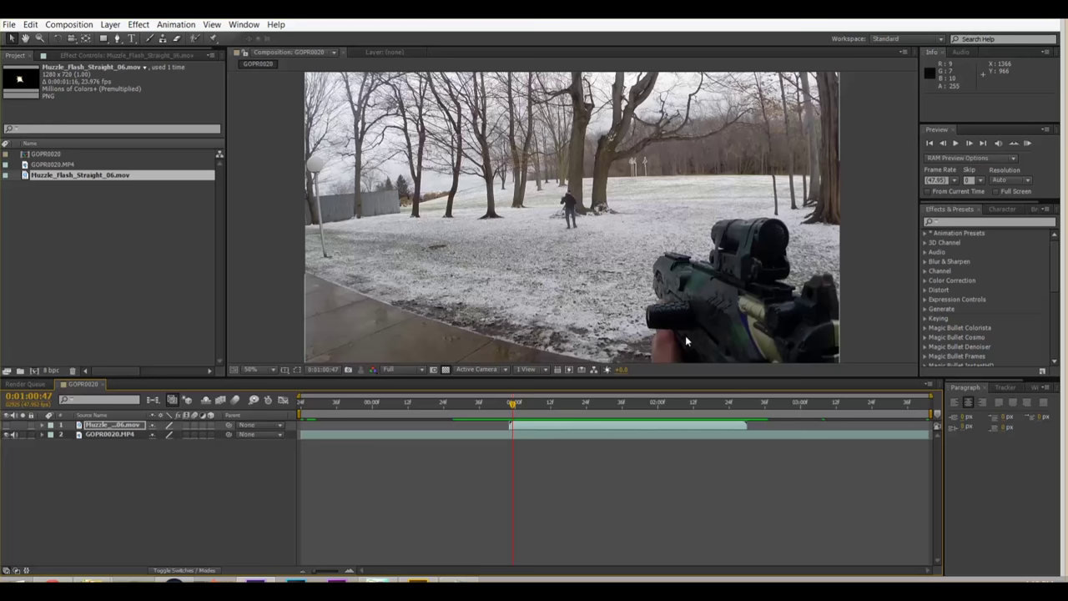
Turn on the existing muzzle flash layer's visibility and delete that layer from the composition.
click(8, 426)
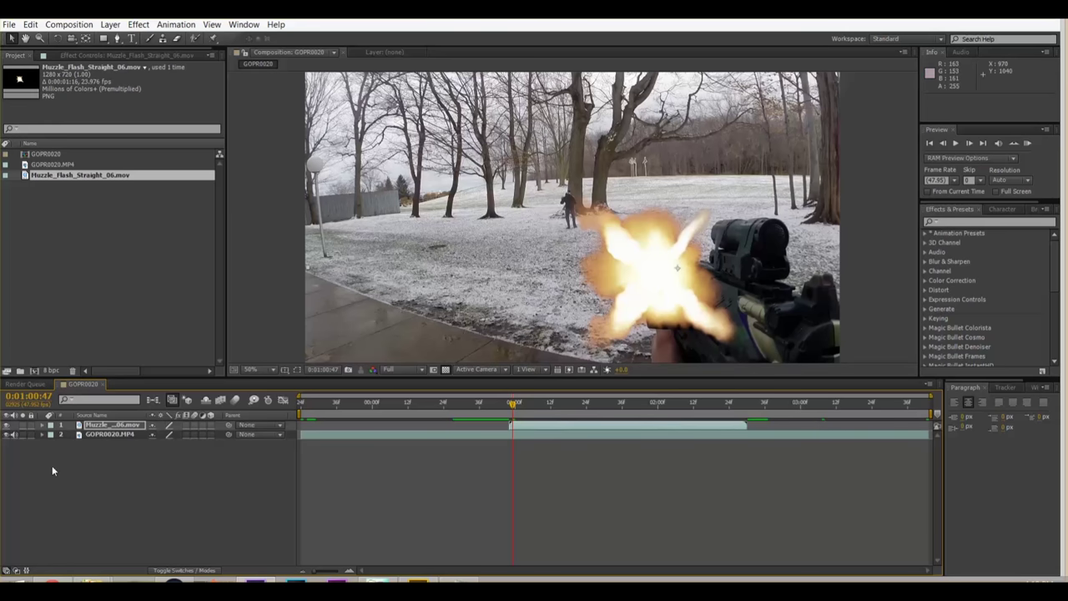
click(96, 427)
key(Delete)
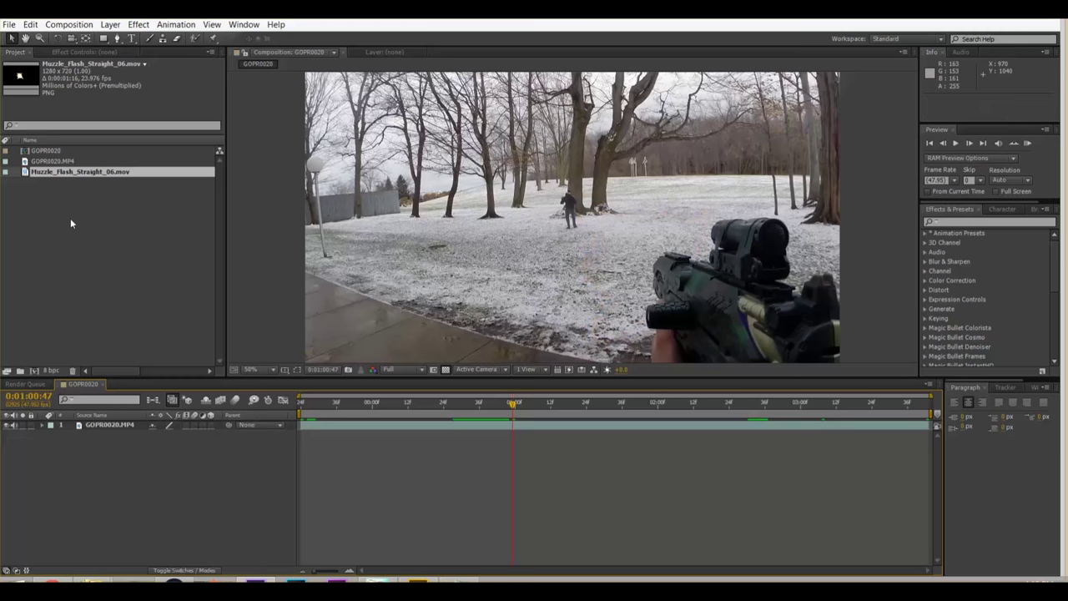
Add Muzzle_Flash_Straight_06.mov above the GoPro footage at 0:01:00:47 and move the flash to the rifle's muzzle.
drag(56, 176, 512, 420)
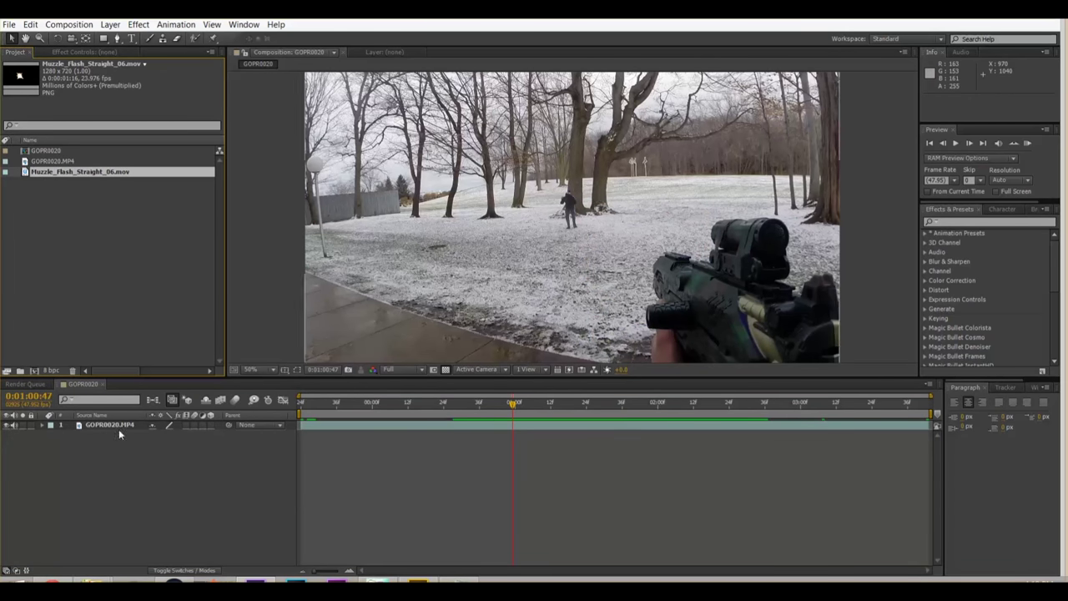
drag(61, 172, 514, 407)
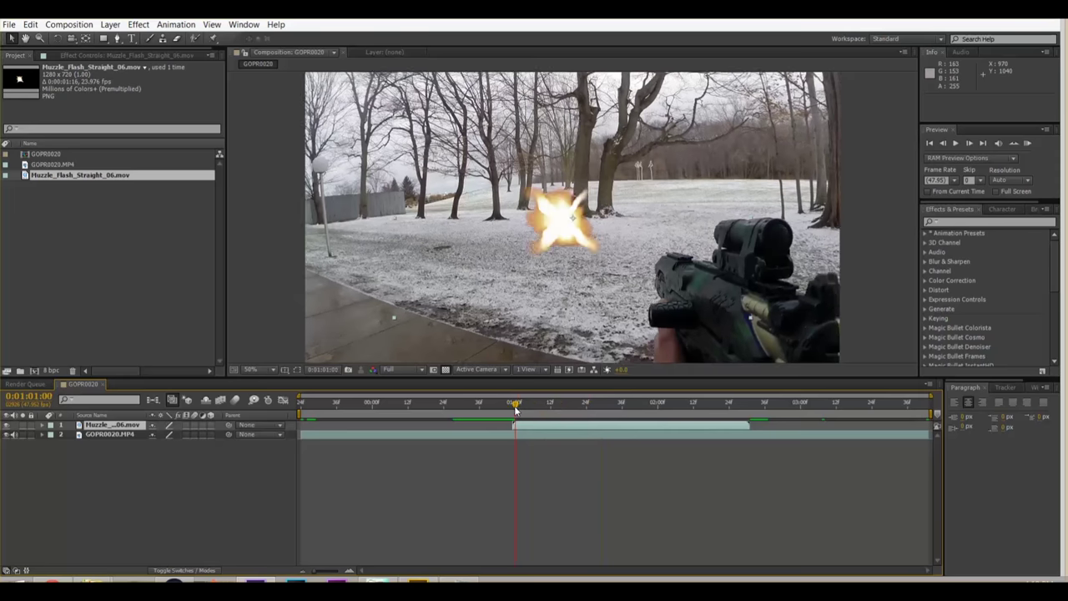
drag(560, 225, 659, 269)
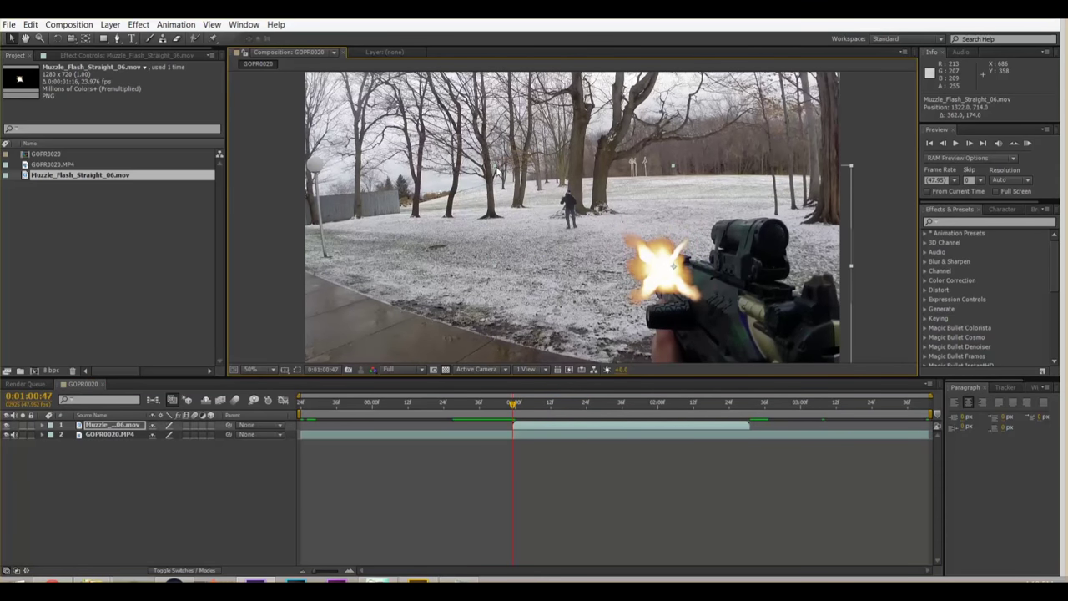
Scale the muzzle flash up to about 188% and shift it slightly toward the gun barrel.
drag(496, 170, 366, 89)
drag(977, 96, 998, 78)
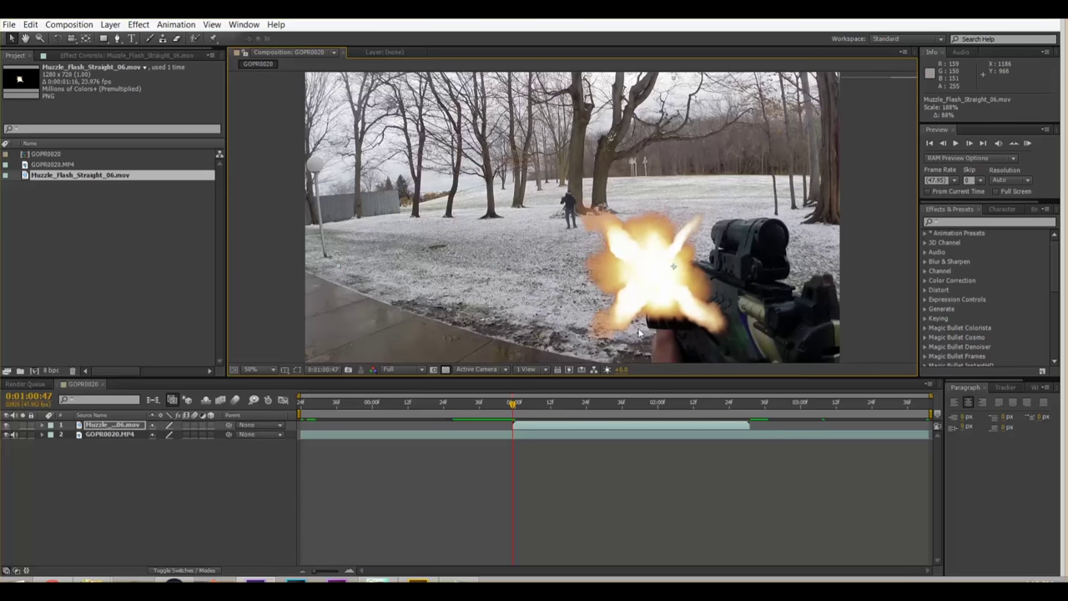
drag(632, 267, 642, 267)
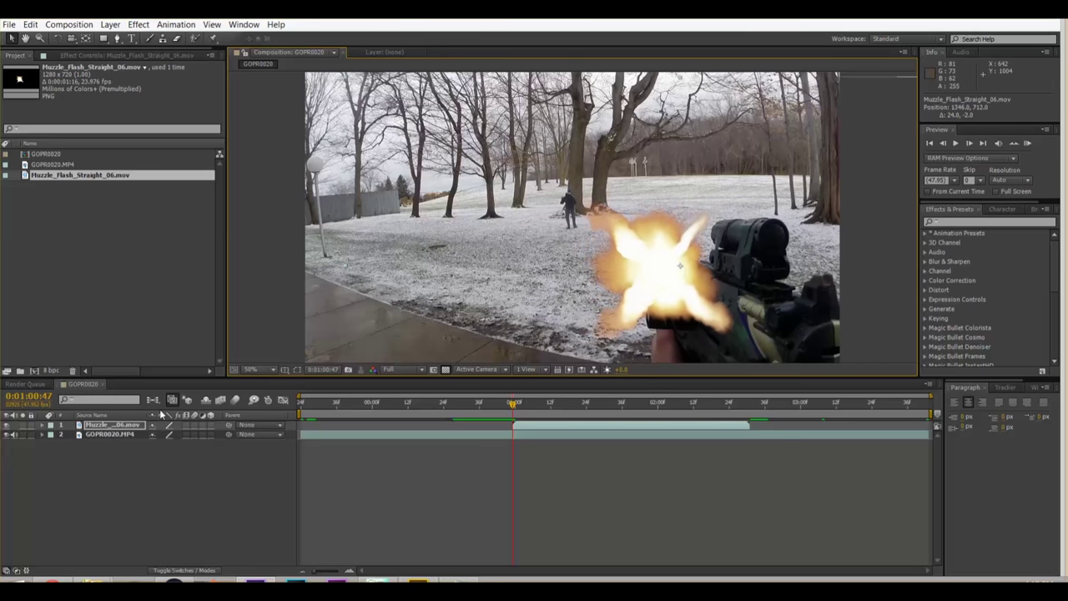
Set the muzzle flash layer's opacity to 50% and nudge the flash slightly upward over the barrel.
key(t)
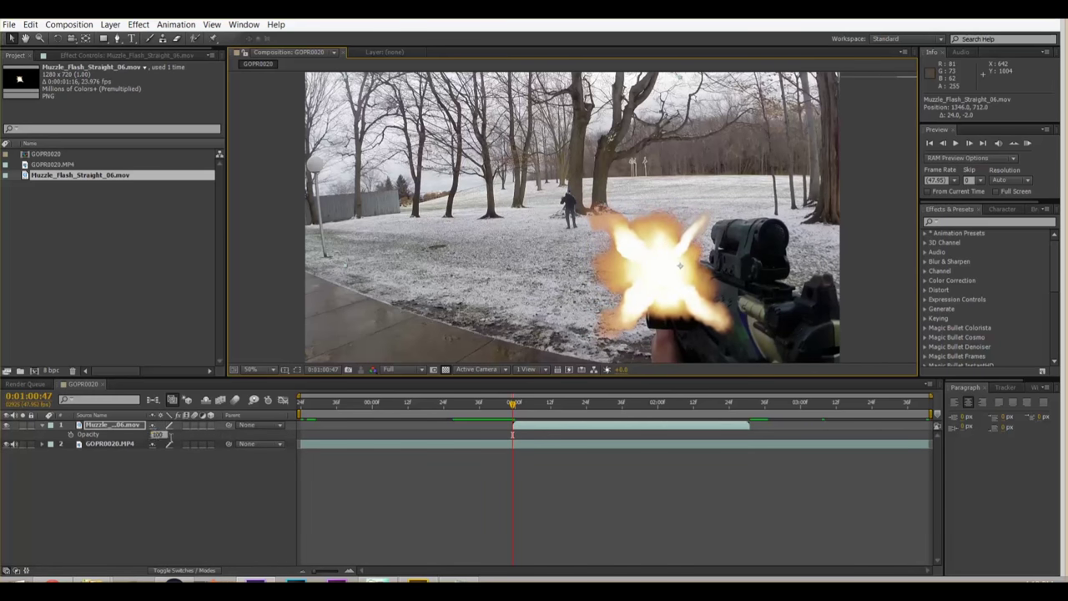
click(156, 434)
text(50)
key(Return)
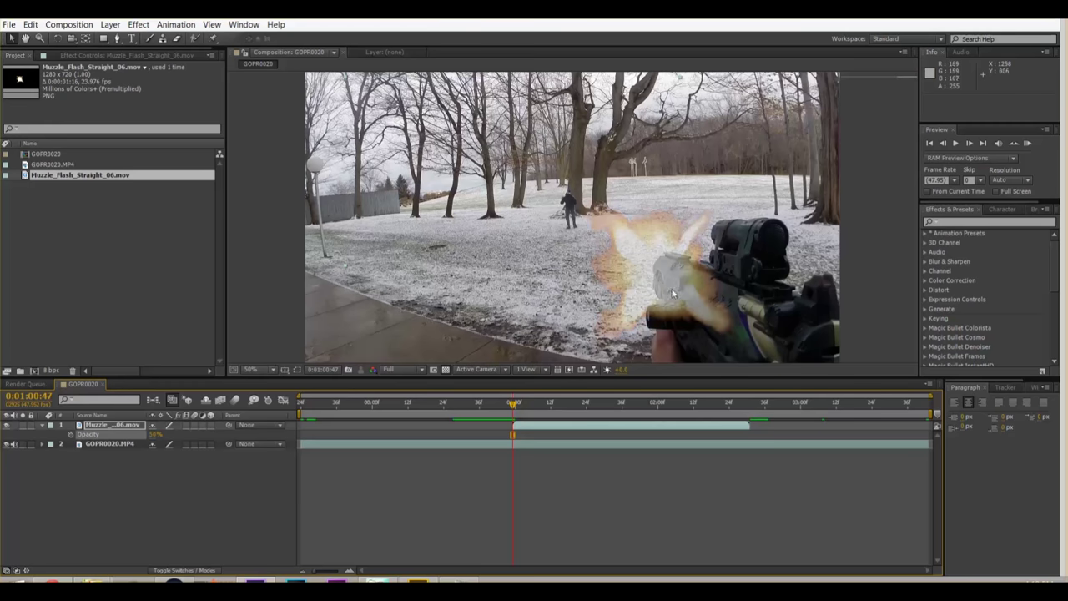
drag(666, 280, 668, 277)
click(154, 435)
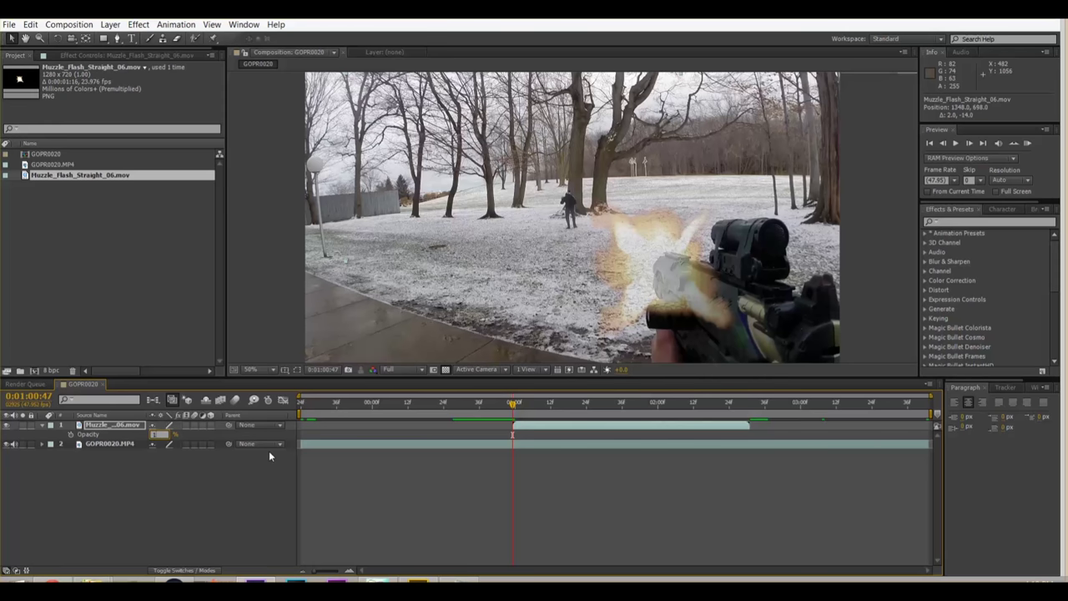
text(50)
key(Return)
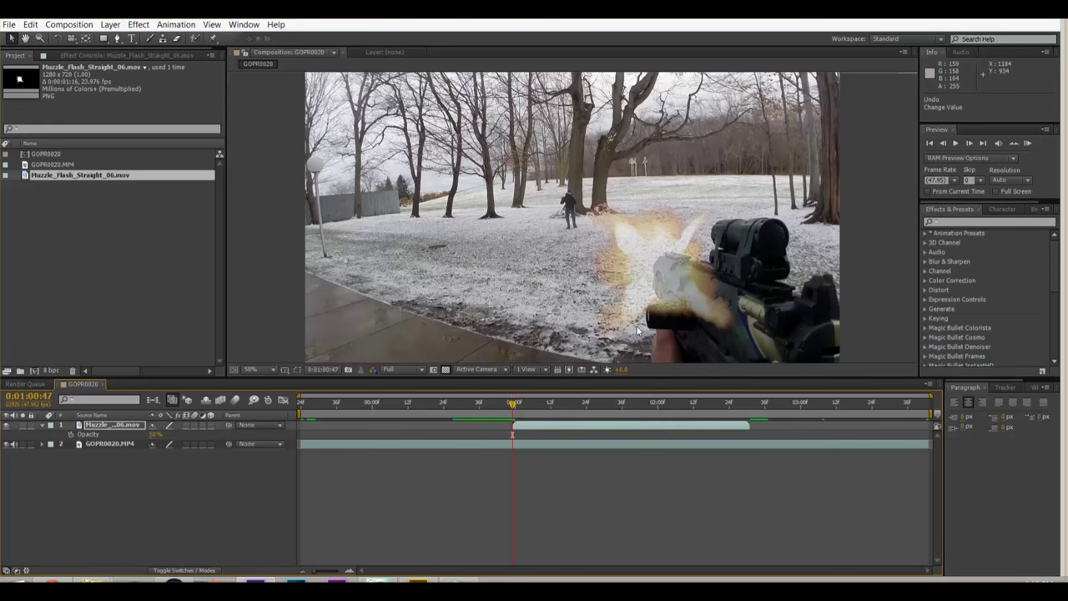
Trace a Pen tool mask on the flash layer along the foregrip and the front and upper edges of the barrel.
key(slash)
drag(730, 255, 522, 126)
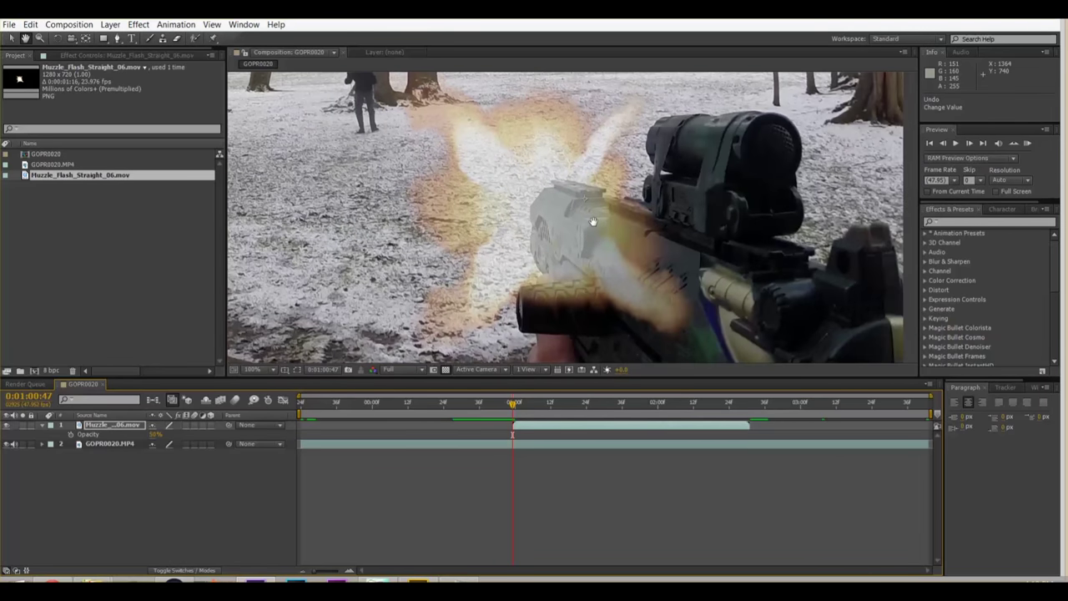
click(117, 38)
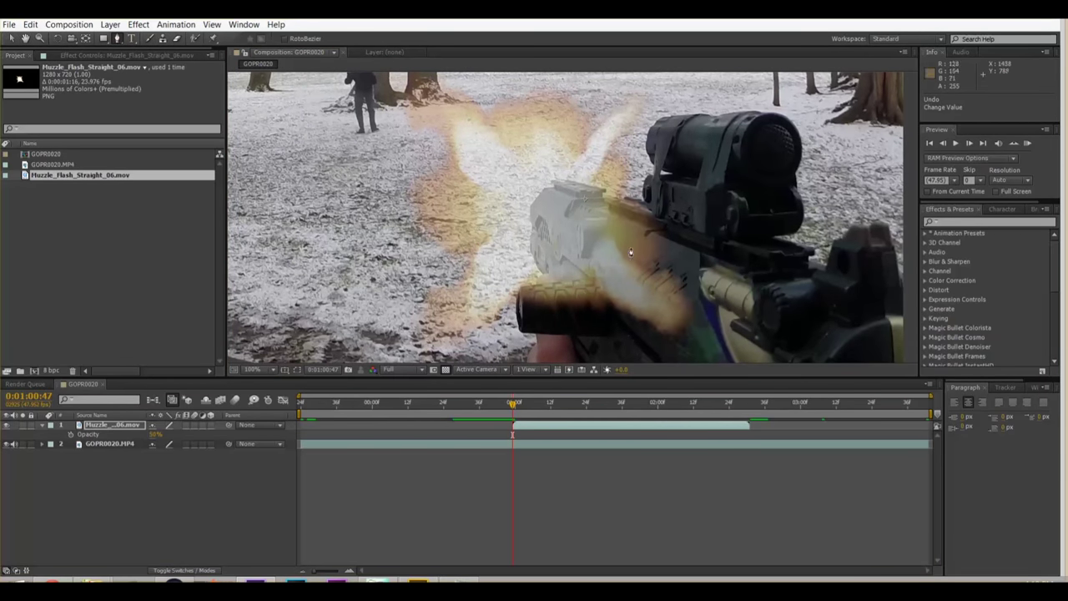
click(519, 332)
click(517, 298)
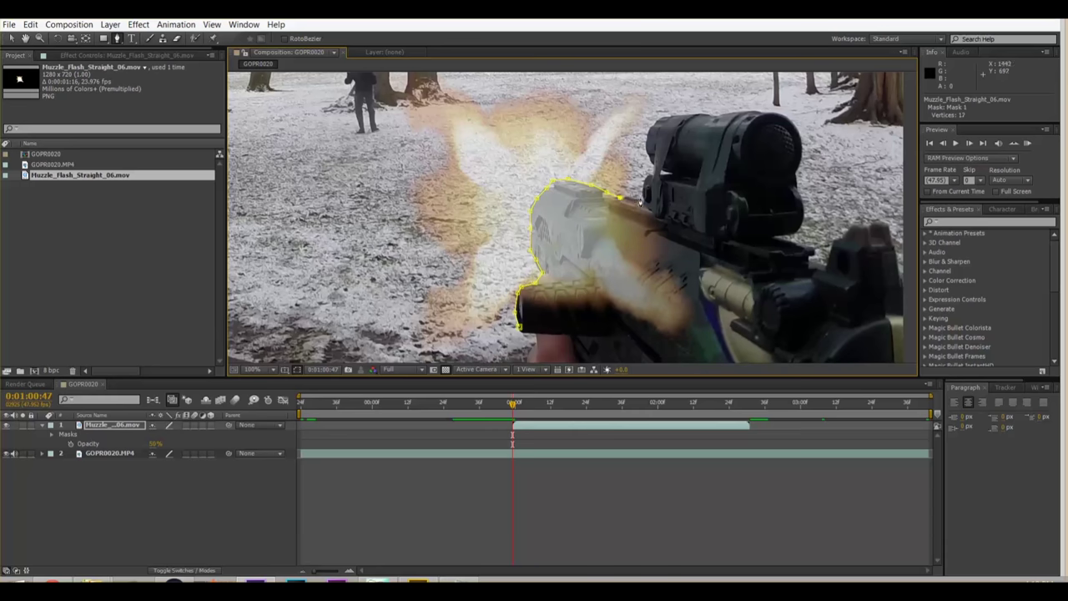
Continue the mask across the scope and around the gun body and hand, closing it at the foregrip.
click(647, 177)
click(800, 215)
click(782, 318)
click(717, 361)
key(h)
drag(712, 343, 744, 224)
key(g)
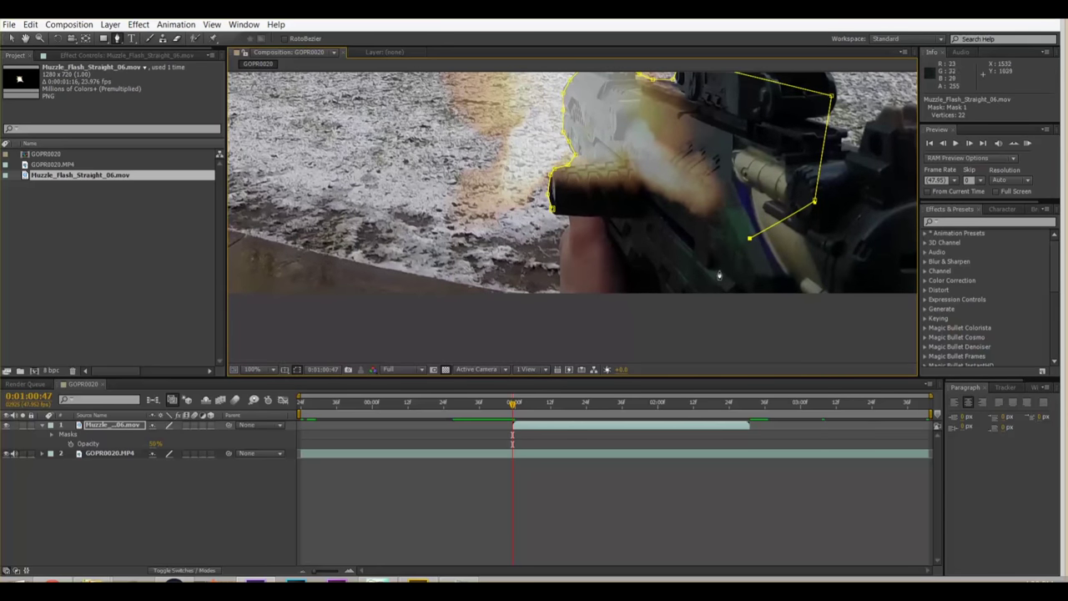
click(718, 271)
click(636, 277)
click(583, 257)
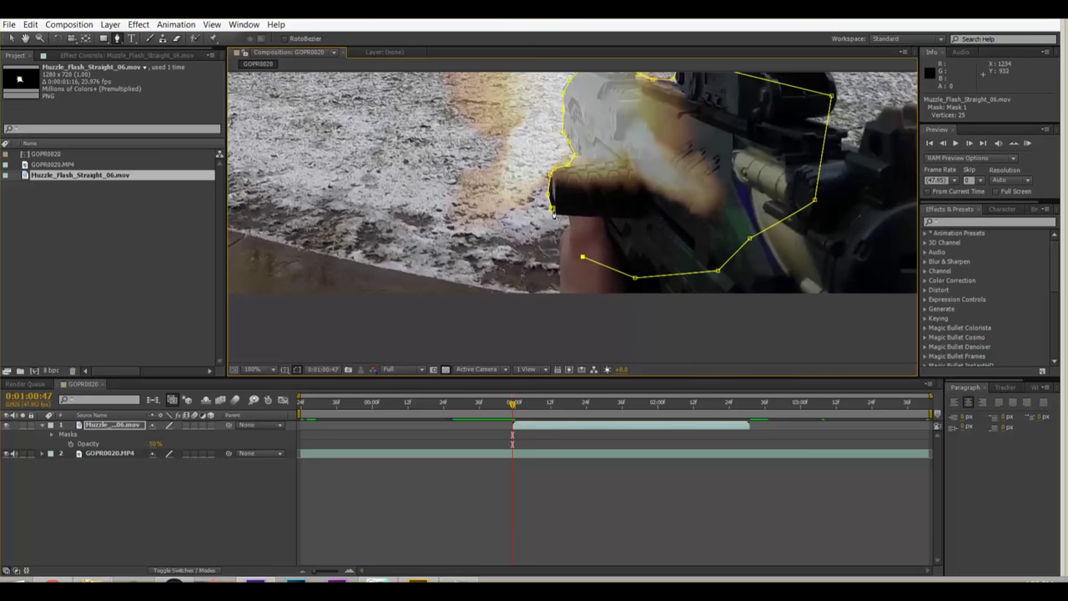
click(552, 214)
Set the flash layer's gun mask mode to Subtract.
key(h)
drag(630, 186, 583, 292)
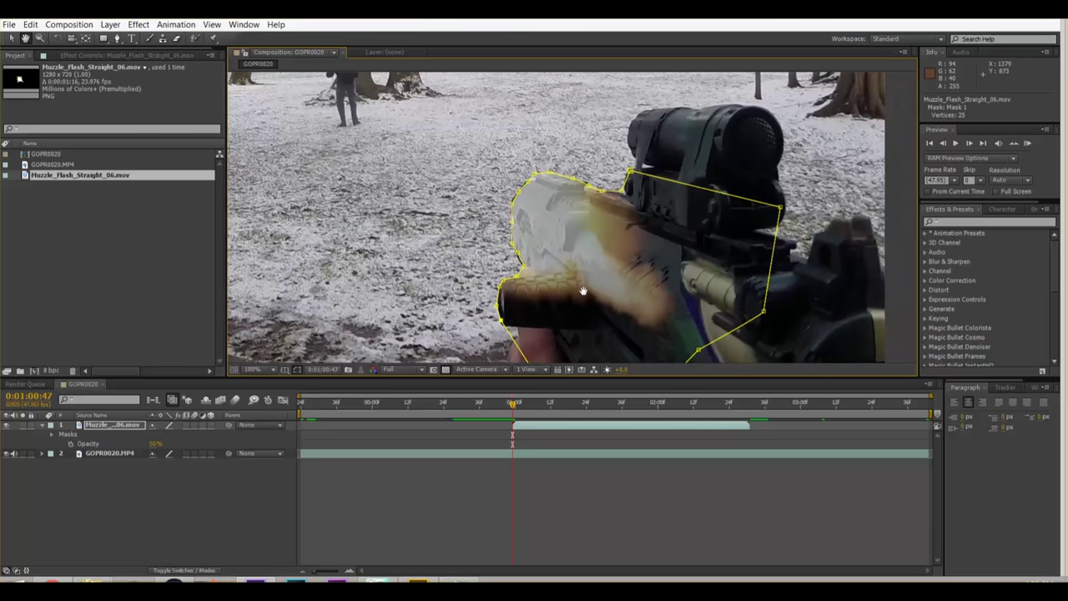
key(v)
click(111, 427)
key(m)
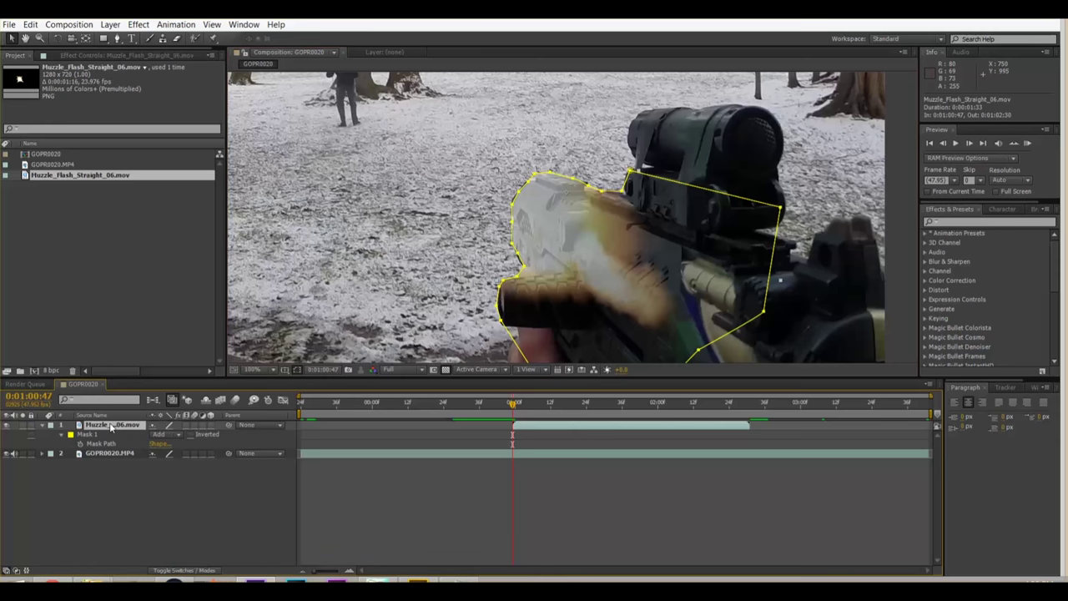
click(170, 435)
click(187, 472)
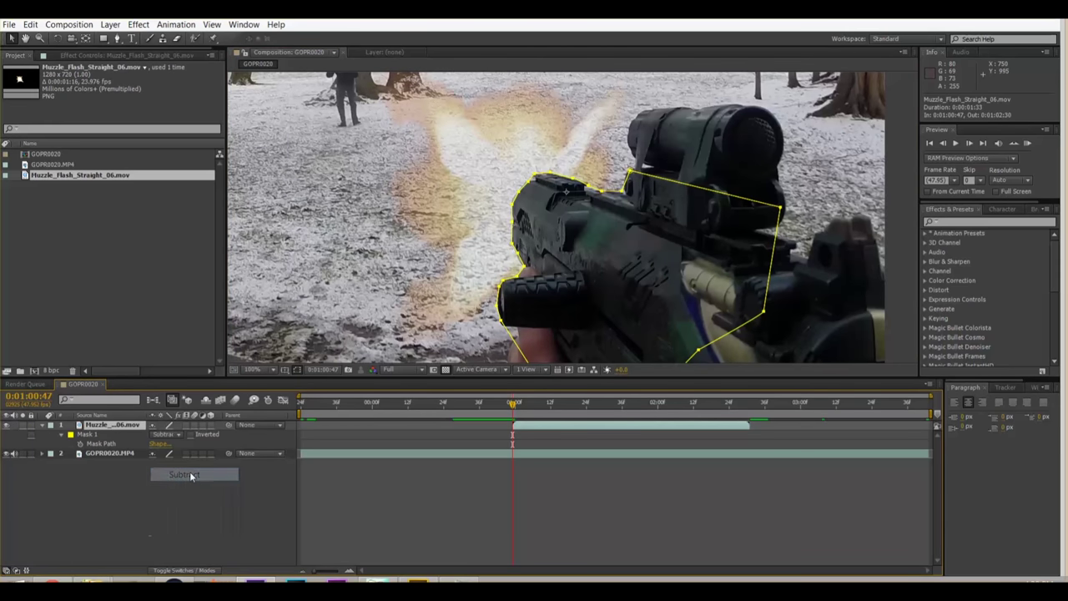
Set the muzzle flash layer's opacity back to 100%.
key(t)
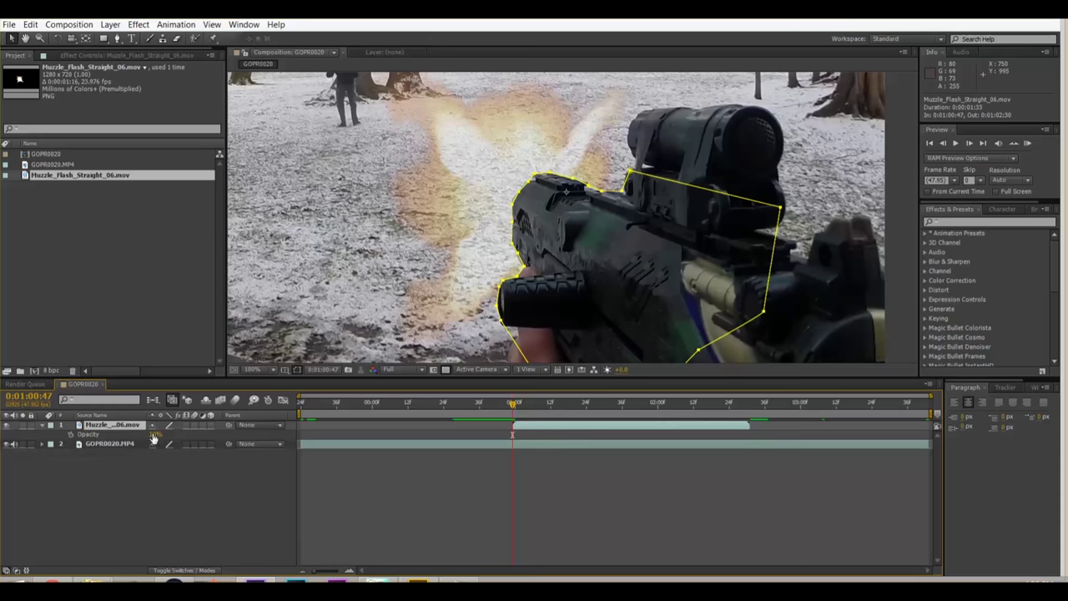
click(156, 434)
text(100)
key(Return)
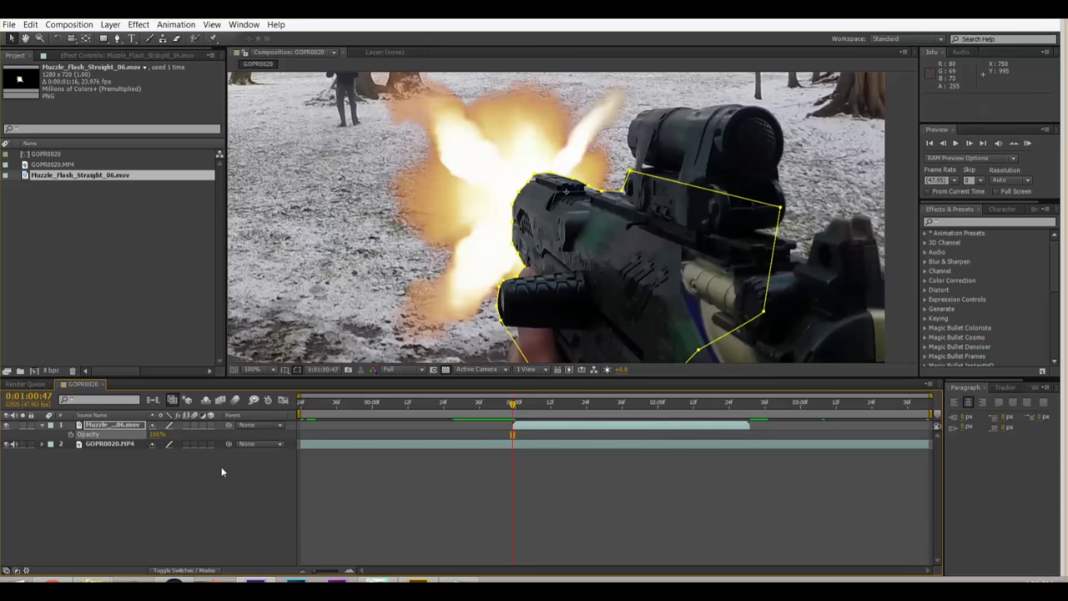
Feather the gun mask on the muzzle flash layer to soften the cut-out edge.
click(116, 425)
key(m)
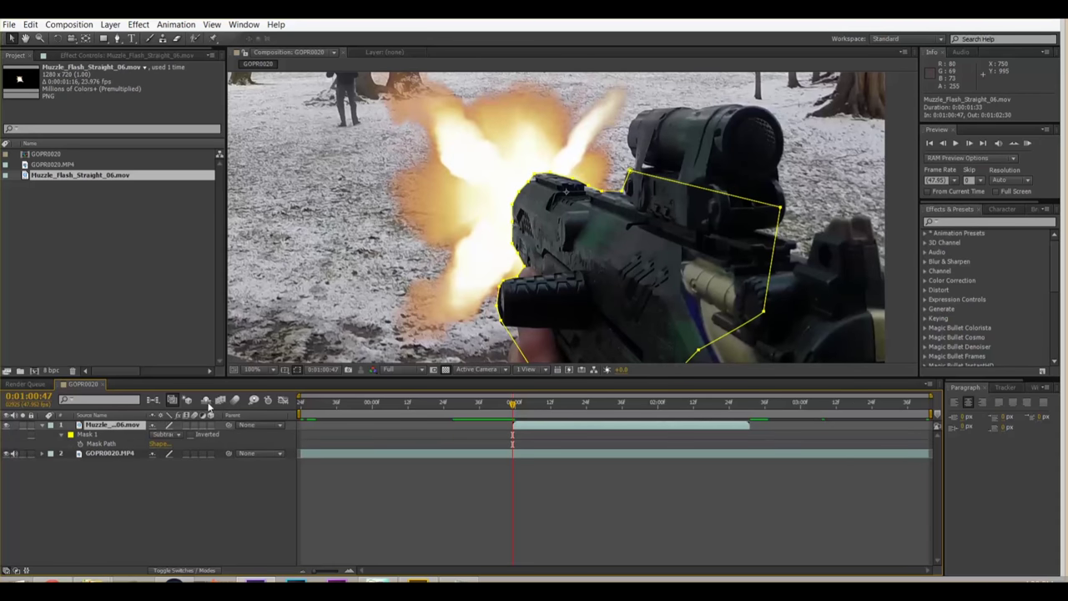
click(100, 437)
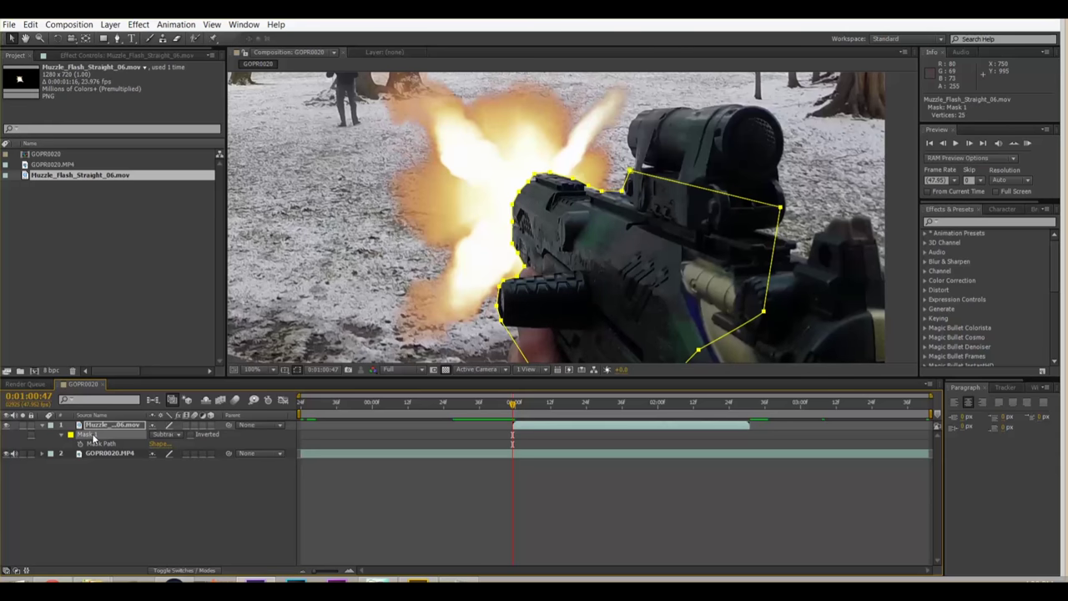
key(f)
mouse_move(164, 443)
mouse_down()
mouse_move(177, 443)
mouse_move(168, 444)
mouse_up()
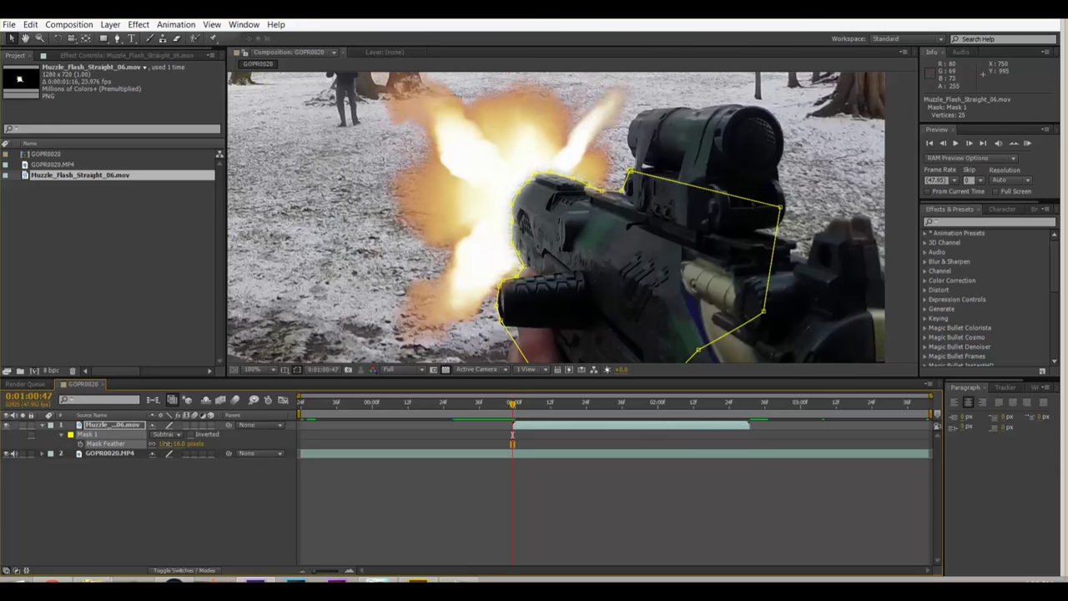
click(167, 499)
Play the footage from just before the shot to check the masked muzzle flash in the full frame.
scroll(476, 192, down, 2)
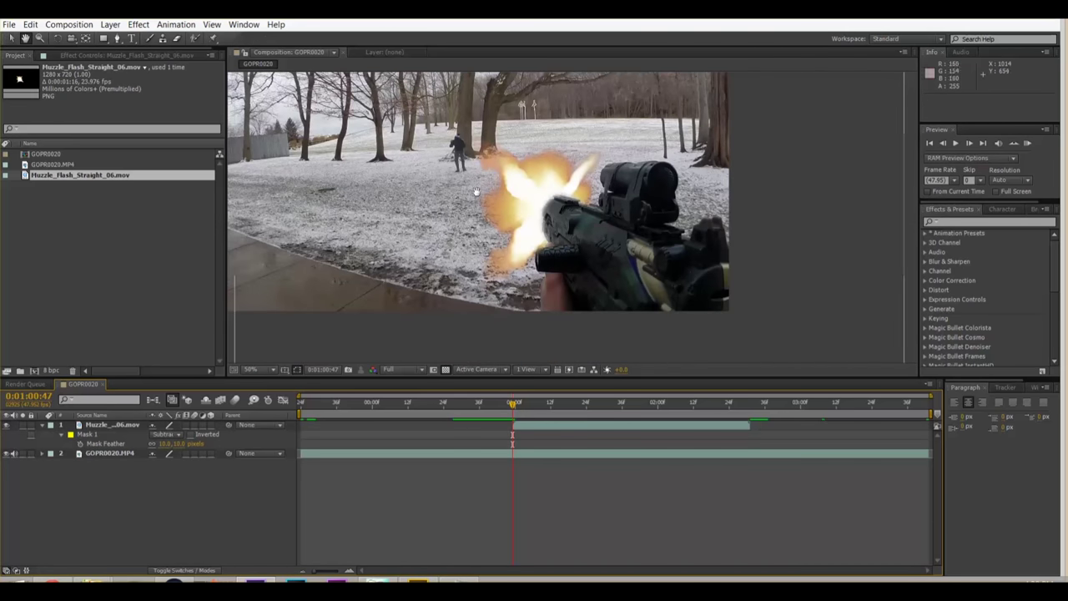
drag(476, 191, 564, 246)
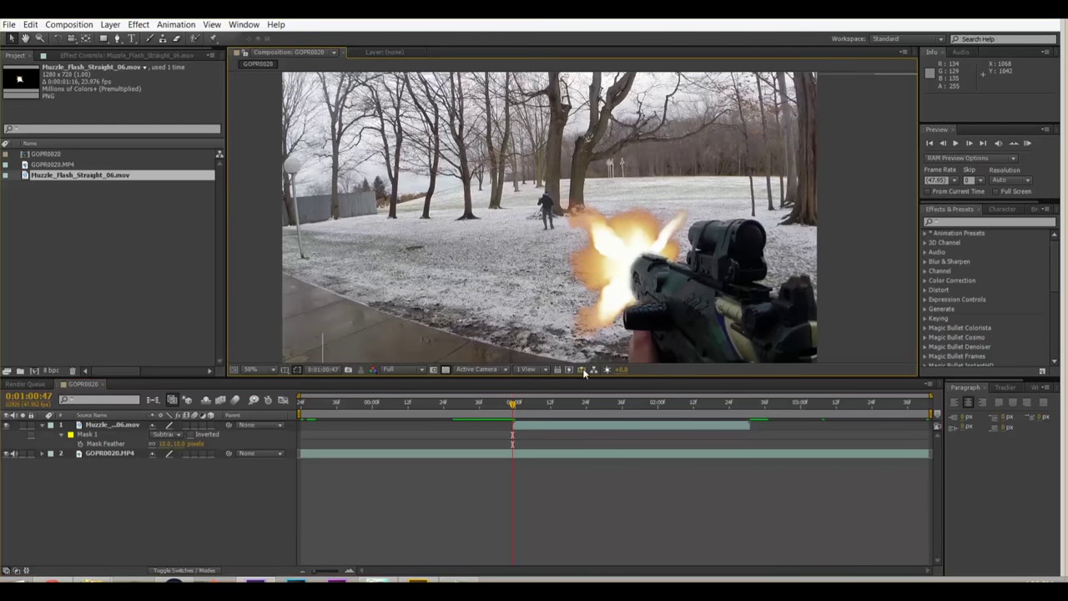
click(504, 405)
key(space)
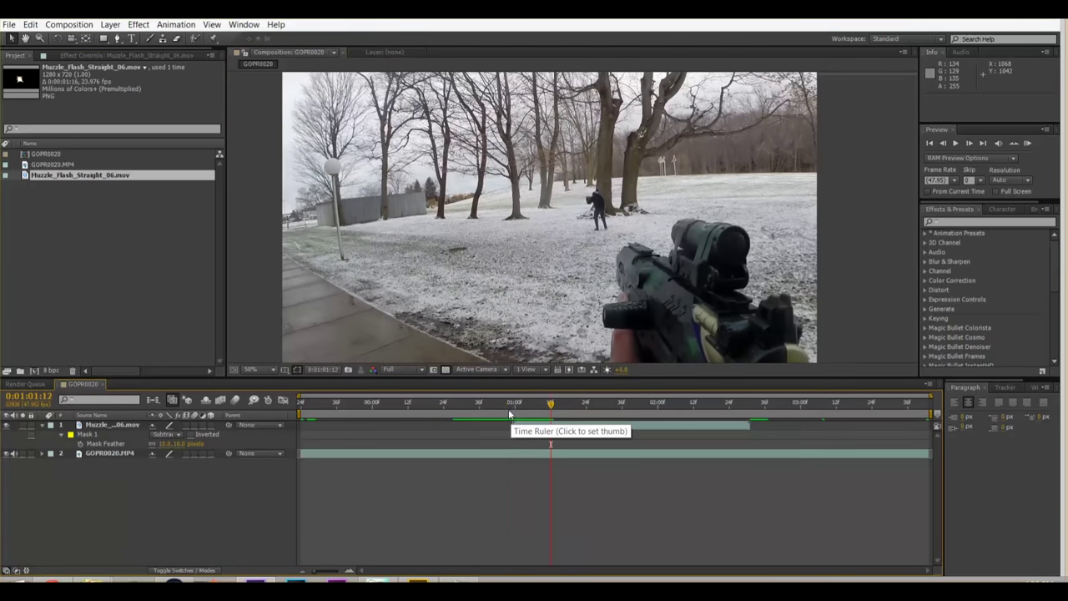
click(492, 405)
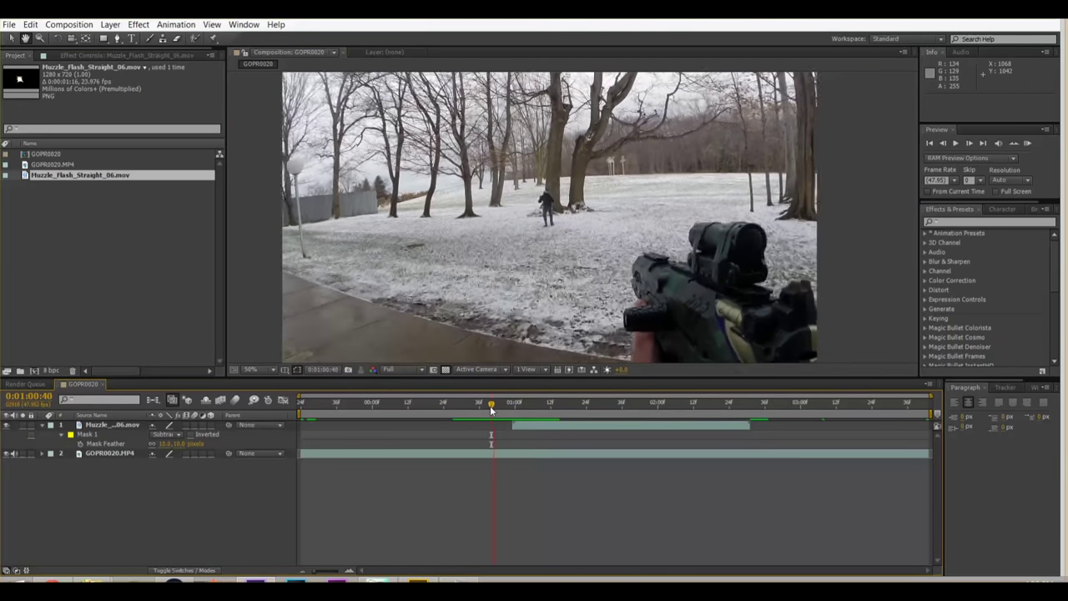
mouse_move(490, 406)
mouse_down()
mouse_move(519, 409)
mouse_move(489, 408)
mouse_up()
key(space)
click(488, 409)
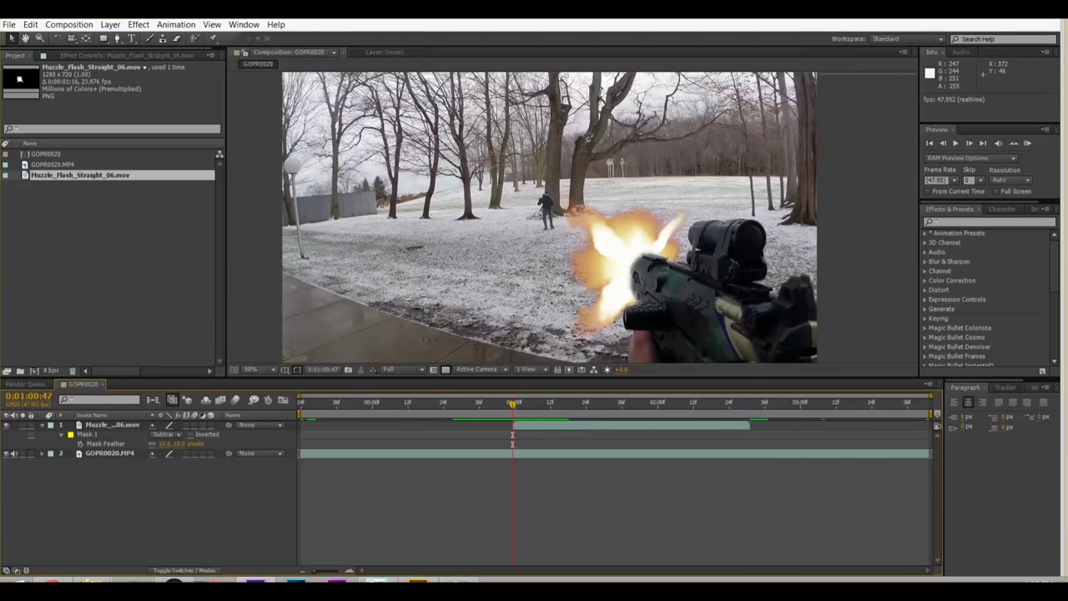
Apply a Glow effect to the muzzle flash layer with threshold 17.2%, radius 128 and intensity 1.1.
click(139, 24)
click(88, 426)
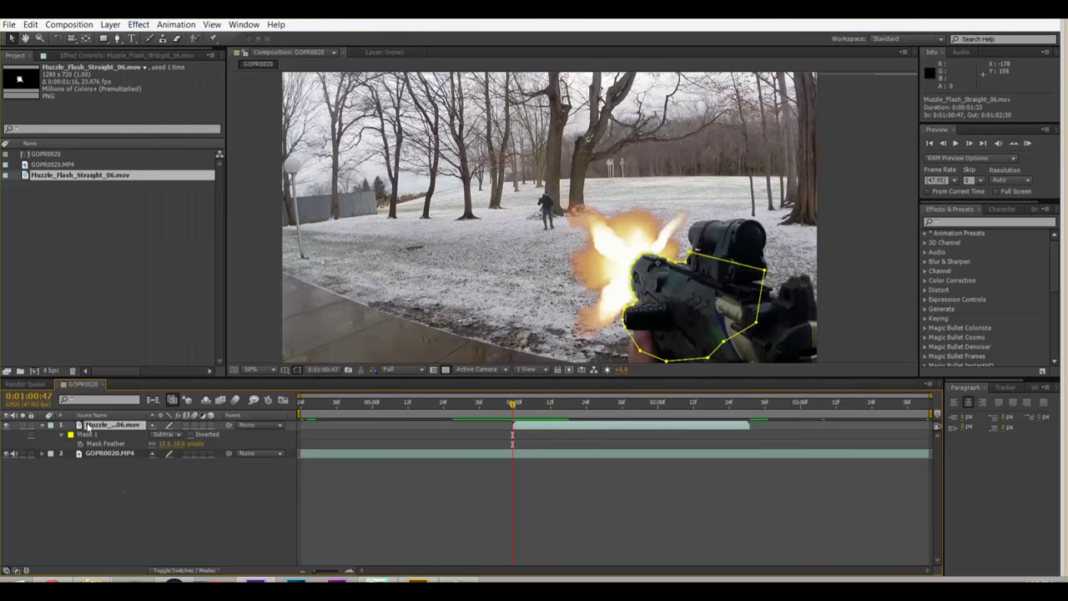
click(138, 24)
mouse_move(222, 378)
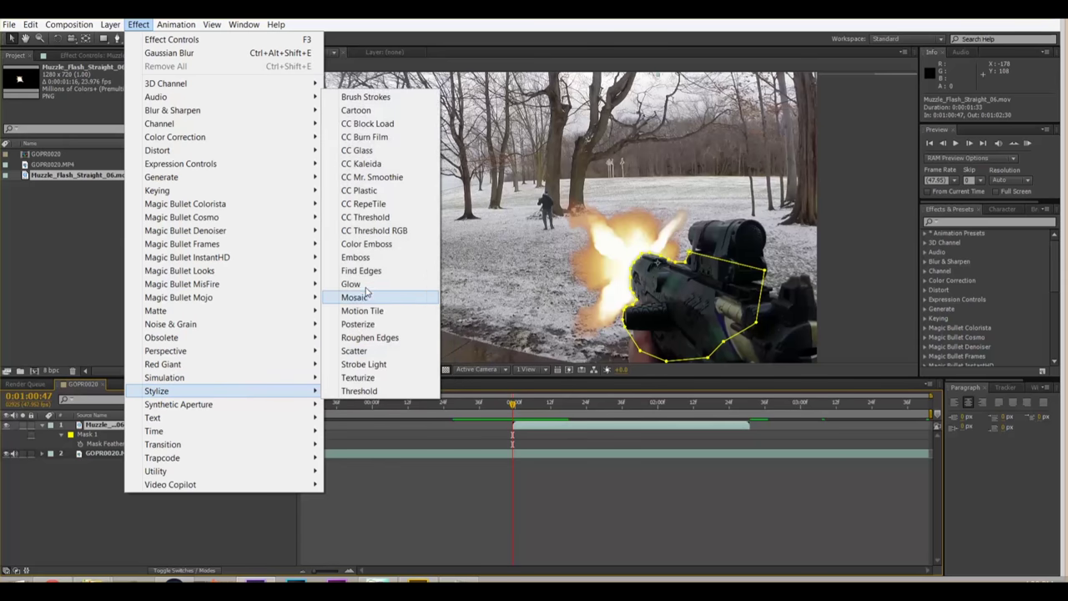
click(361, 282)
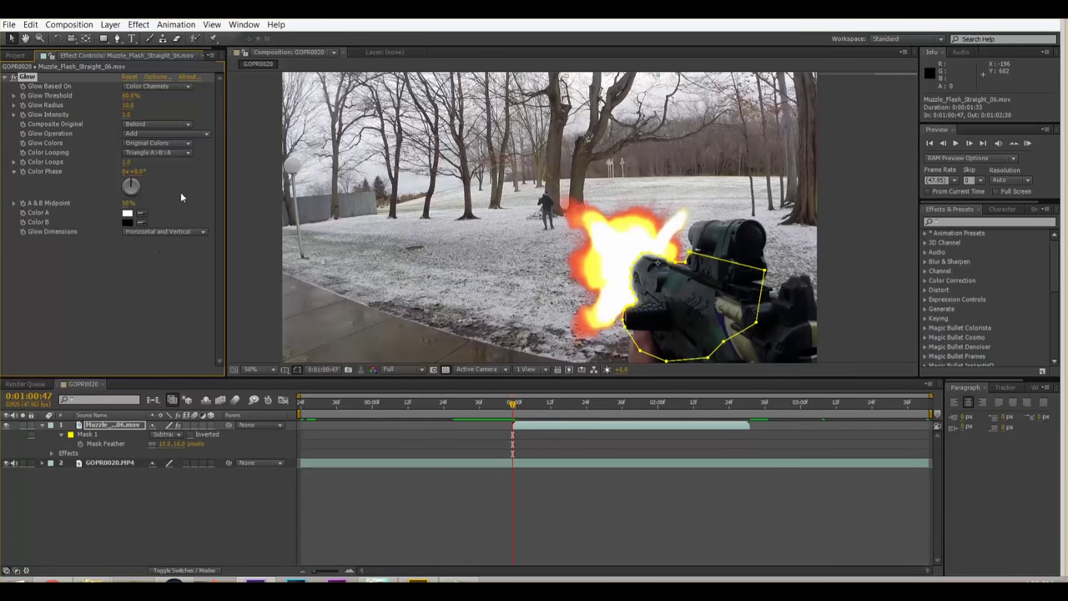
drag(128, 105, 191, 106)
drag(127, 120, 83, 99)
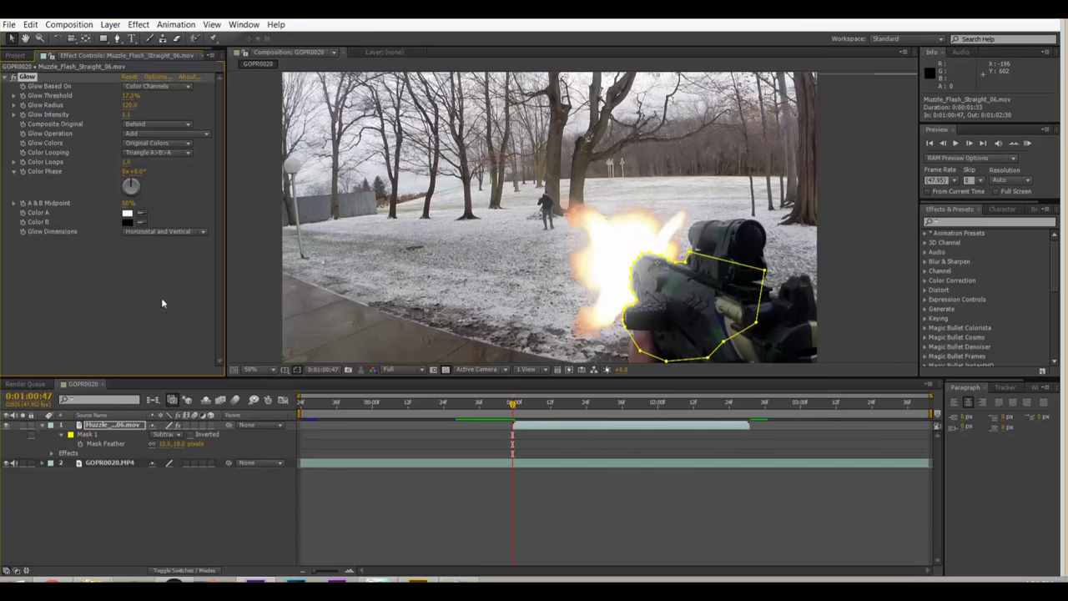
Play the footage around the shot to check the glowing muzzle flash.
click(498, 408)
key(space)
key(space)
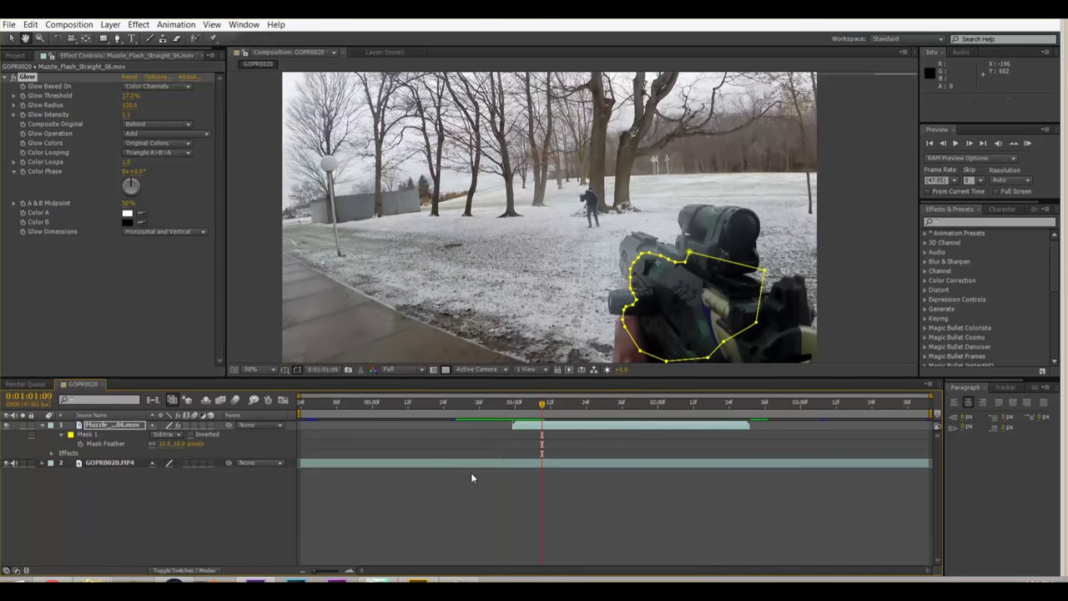
click(472, 496)
click(503, 409)
key(space)
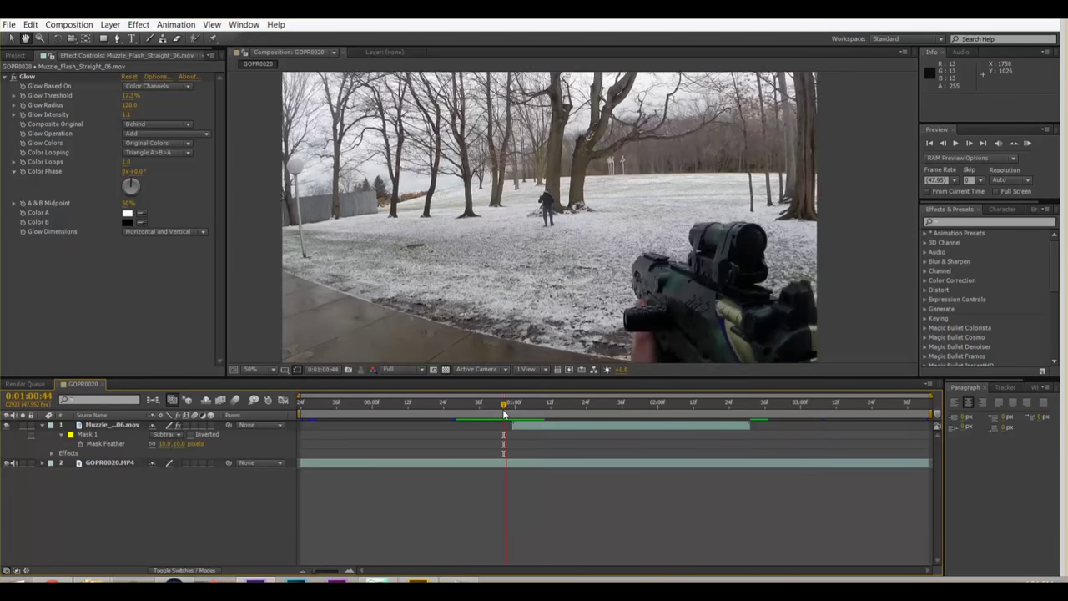
Replay the shot from just before the muzzle flash appears.
click(461, 411)
key(space)
key(space)
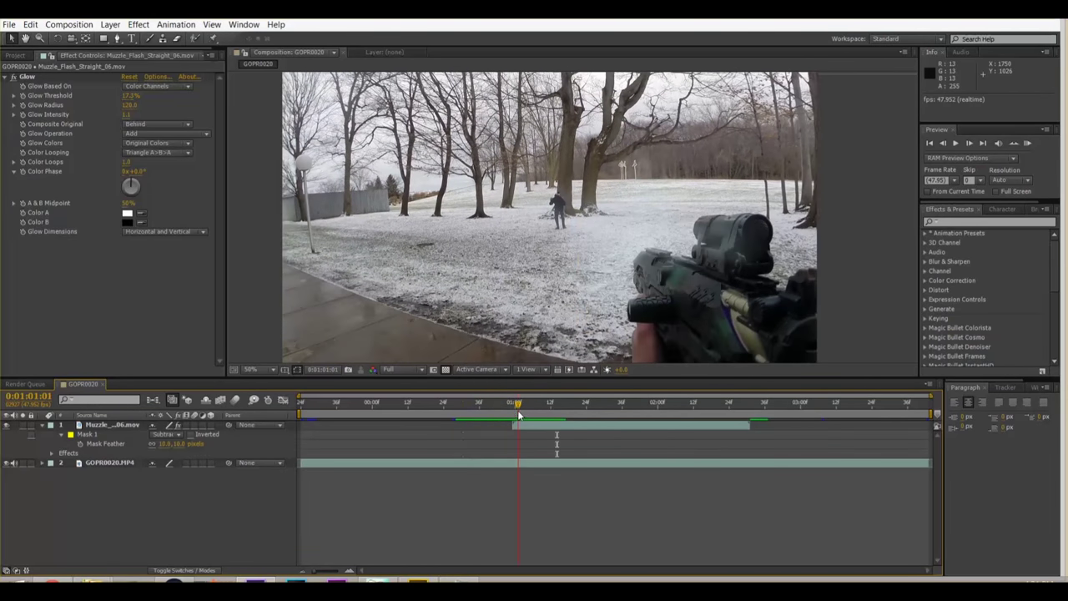
Apply a slight Gaussian Blur to the muzzle flash layer, blurring both horizontally and vertically.
click(516, 409)
click(138, 25)
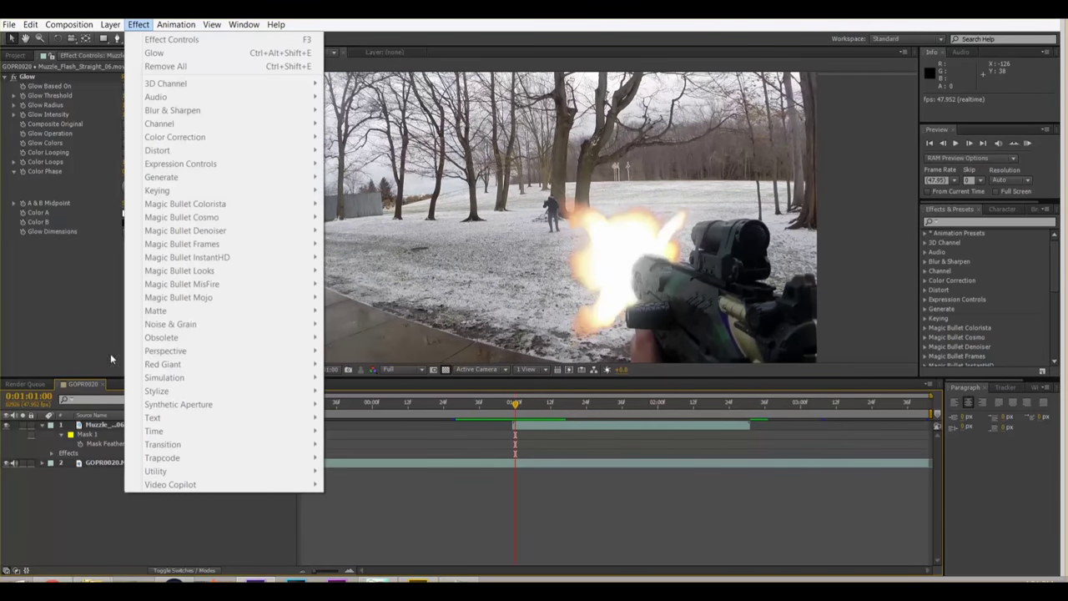
click(94, 428)
click(139, 25)
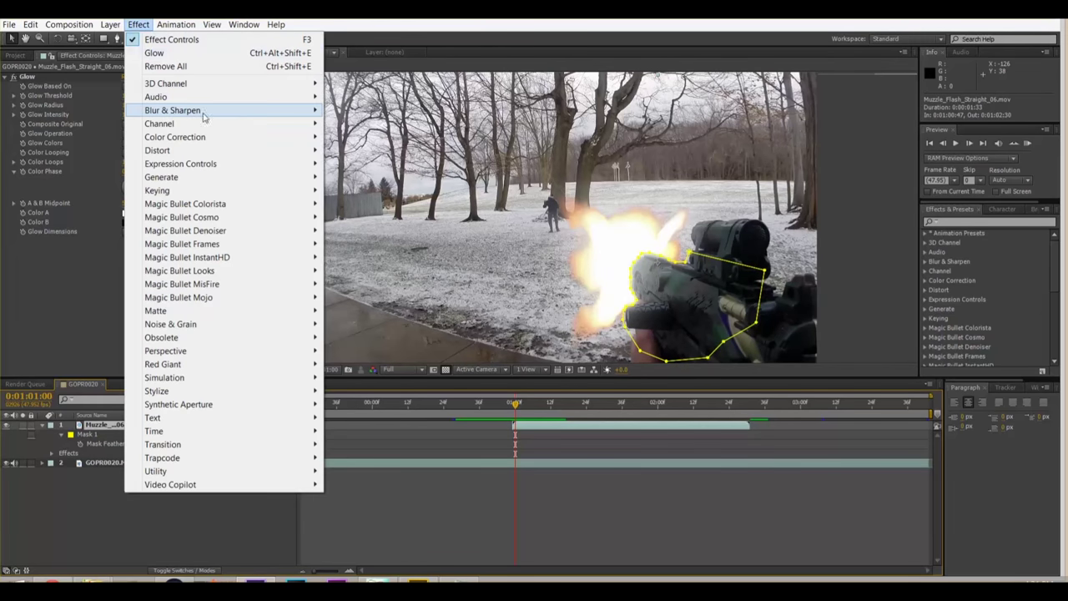
mouse_move(269, 112)
click(409, 257)
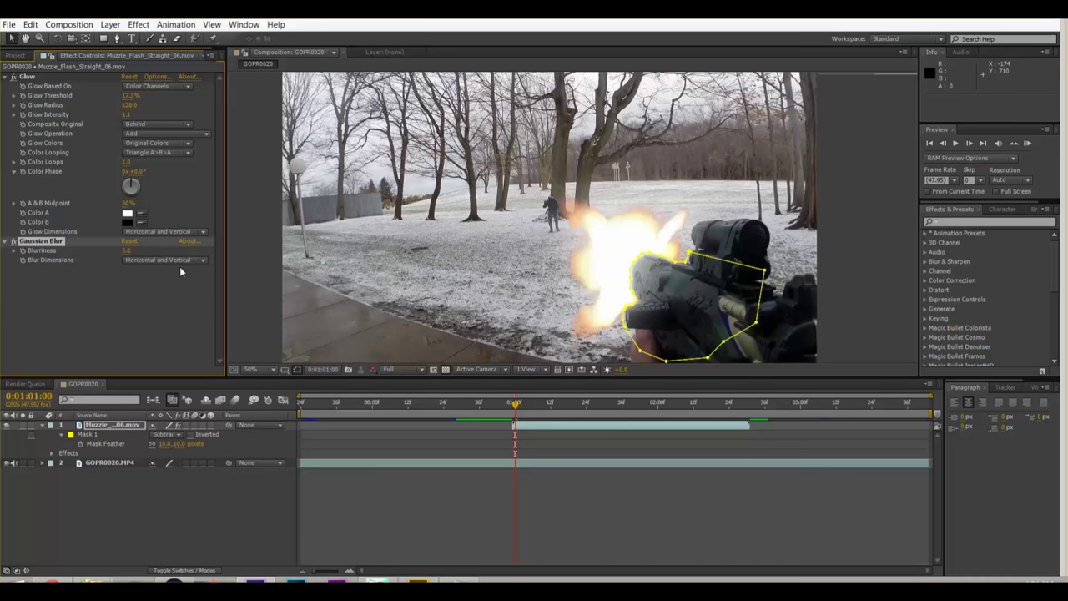
click(216, 507)
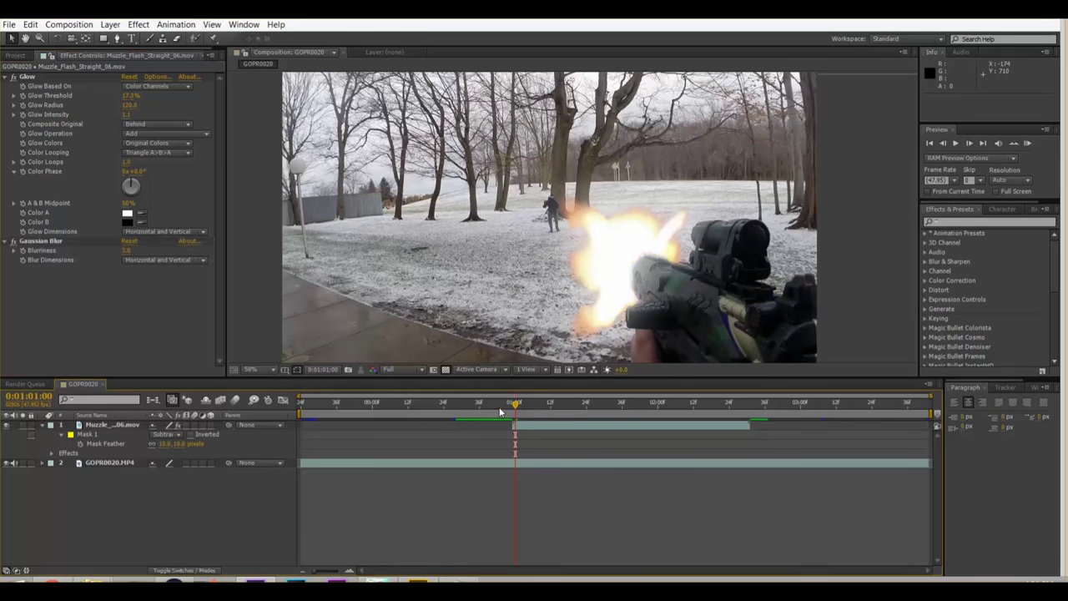
Select the muzzle flash layer at the flash frame and show the blending mode settings of the layers.
mouse_move(501, 411)
mouse_down()
mouse_move(533, 410)
mouse_move(484, 406)
mouse_move(516, 407)
mouse_up()
click(110, 424)
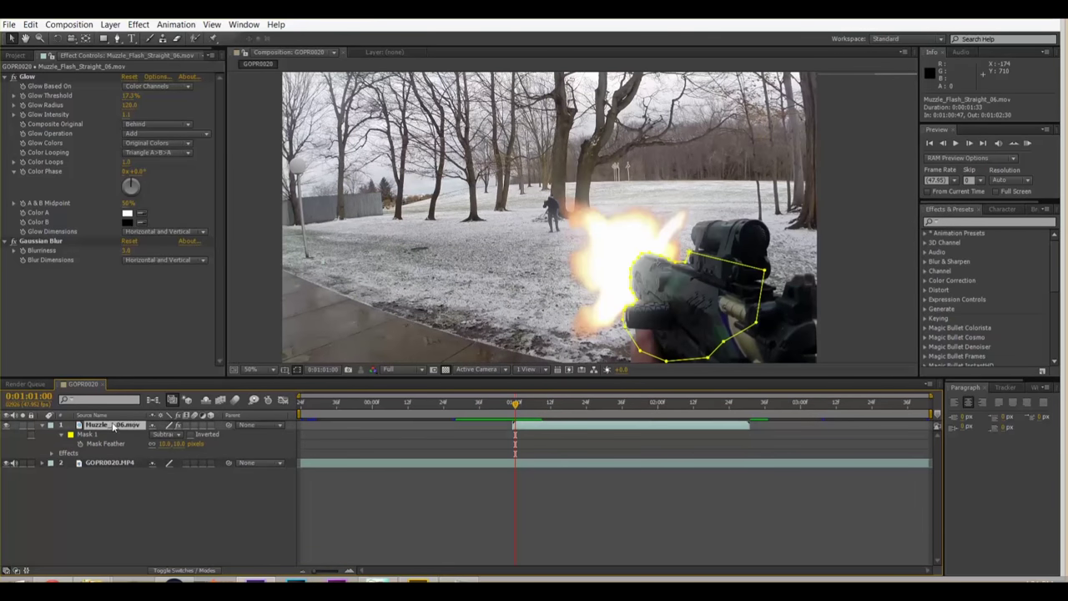
click(184, 571)
Try the Overlay, Soft Light, Multiply and Screen blending modes on the muzzle flash layer.
click(162, 425)
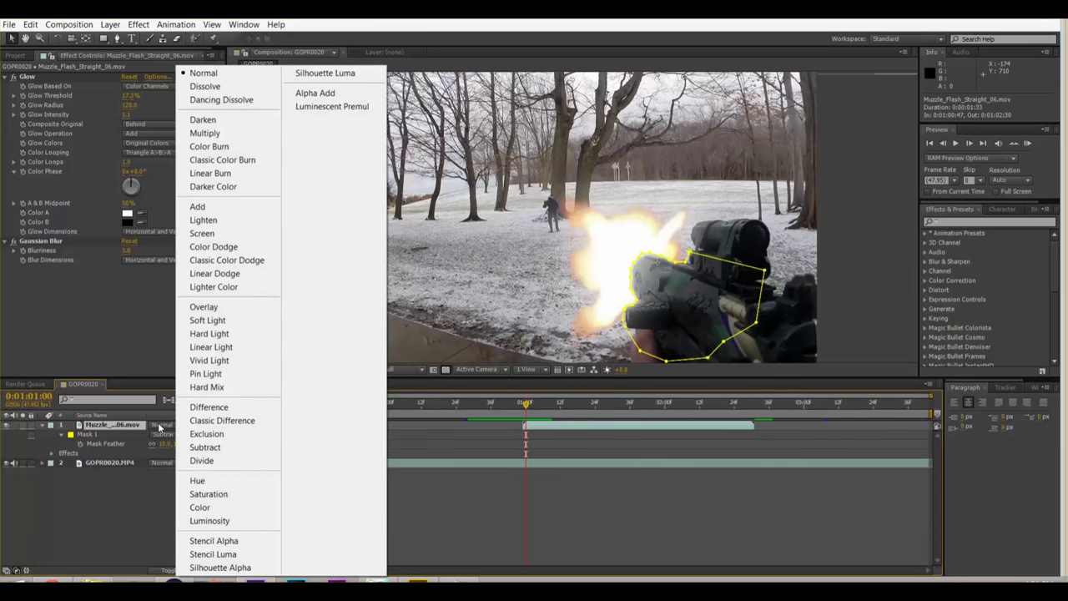
click(251, 307)
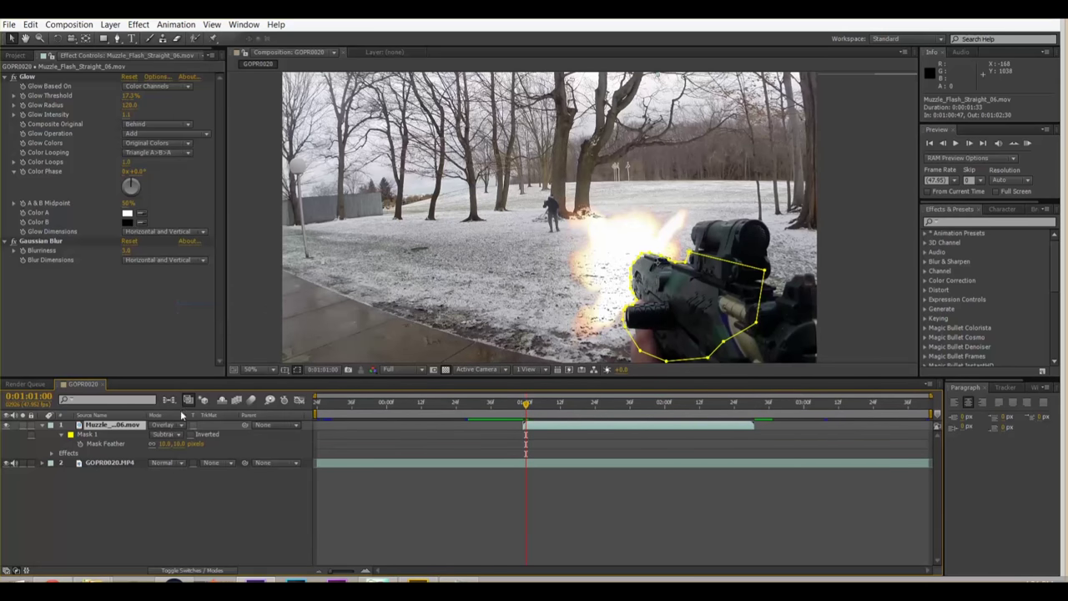
click(173, 425)
click(261, 318)
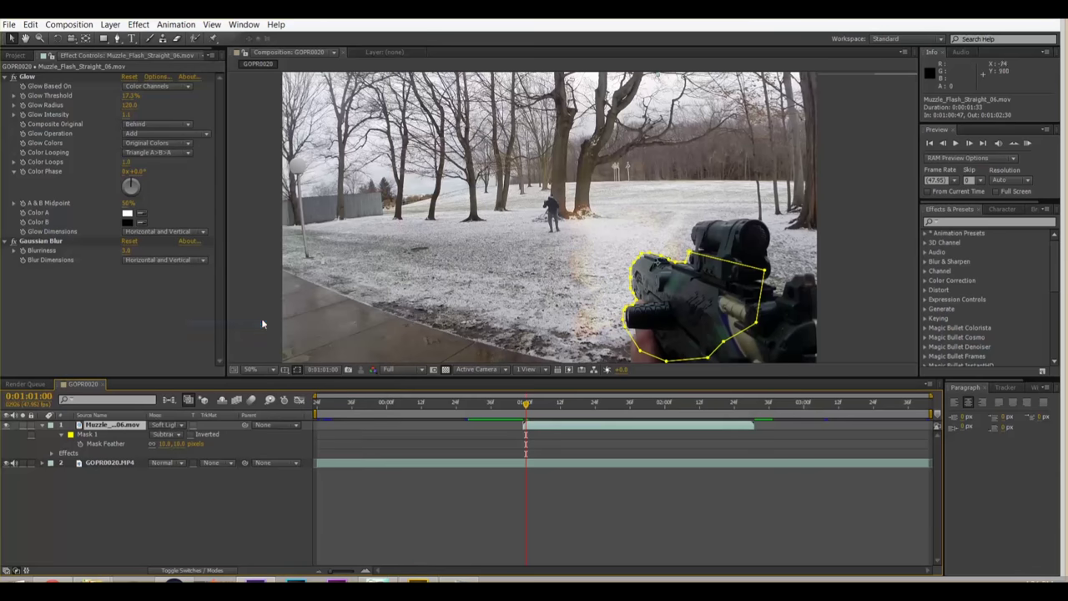
click(164, 424)
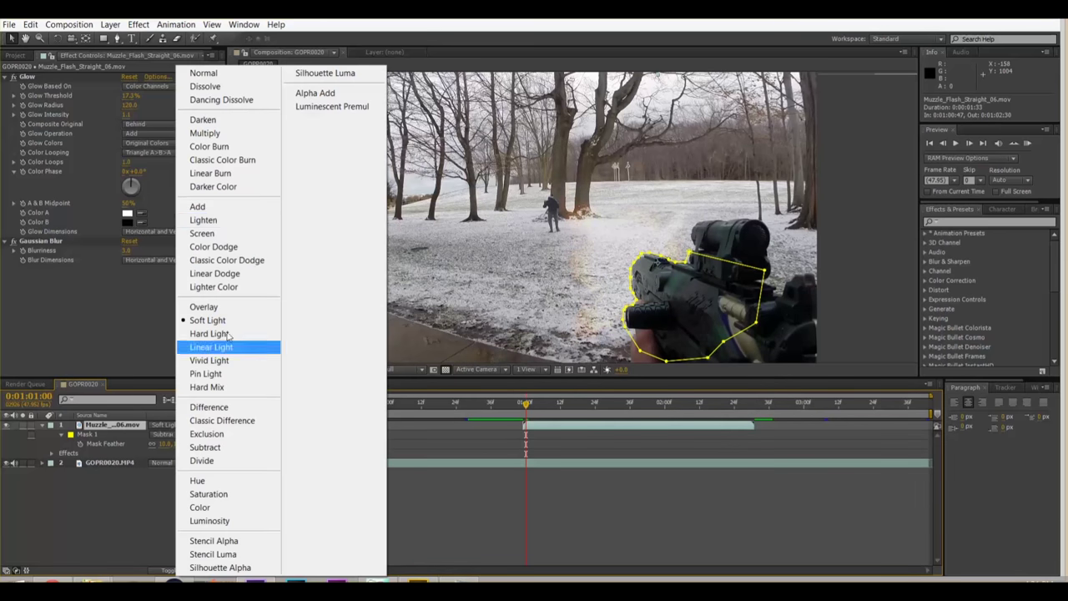
click(247, 137)
click(172, 425)
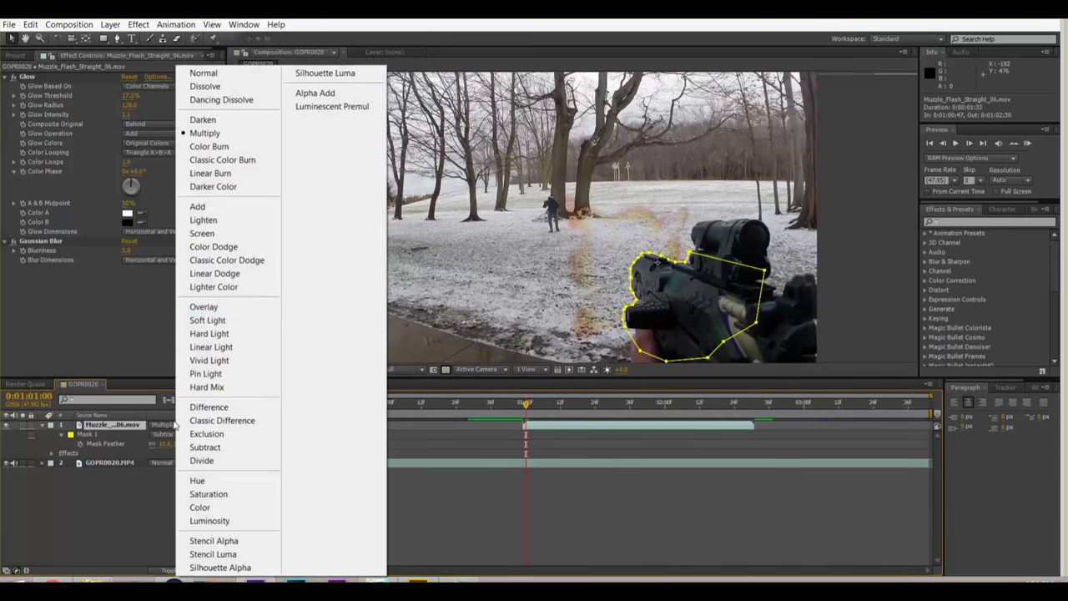
click(216, 235)
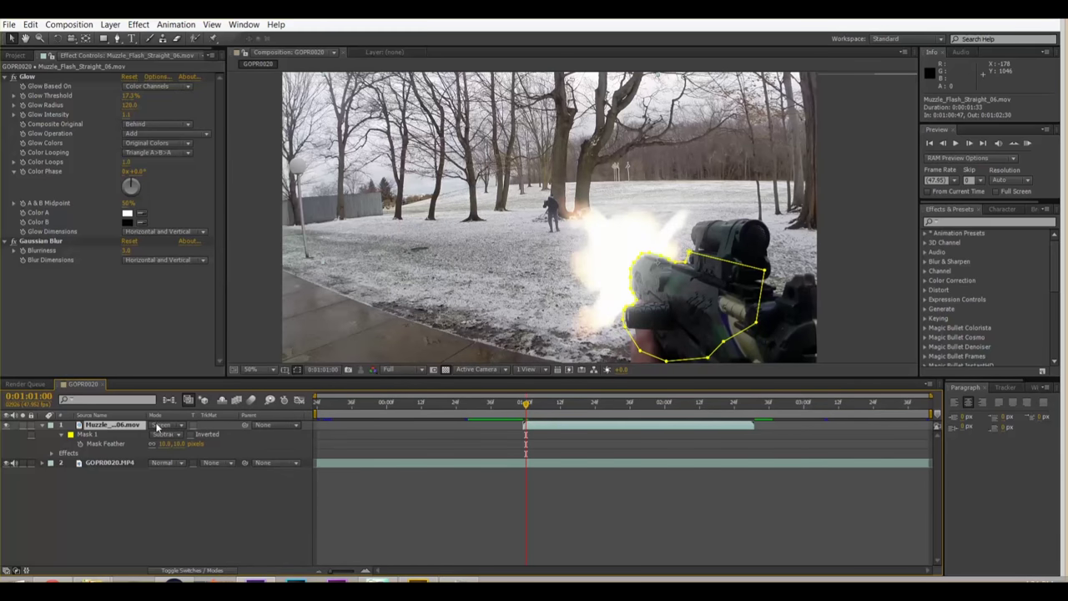
Compare the Lighten, Add and Screen blending modes on the muzzle flash layer and keep Lighten.
click(161, 428)
click(204, 220)
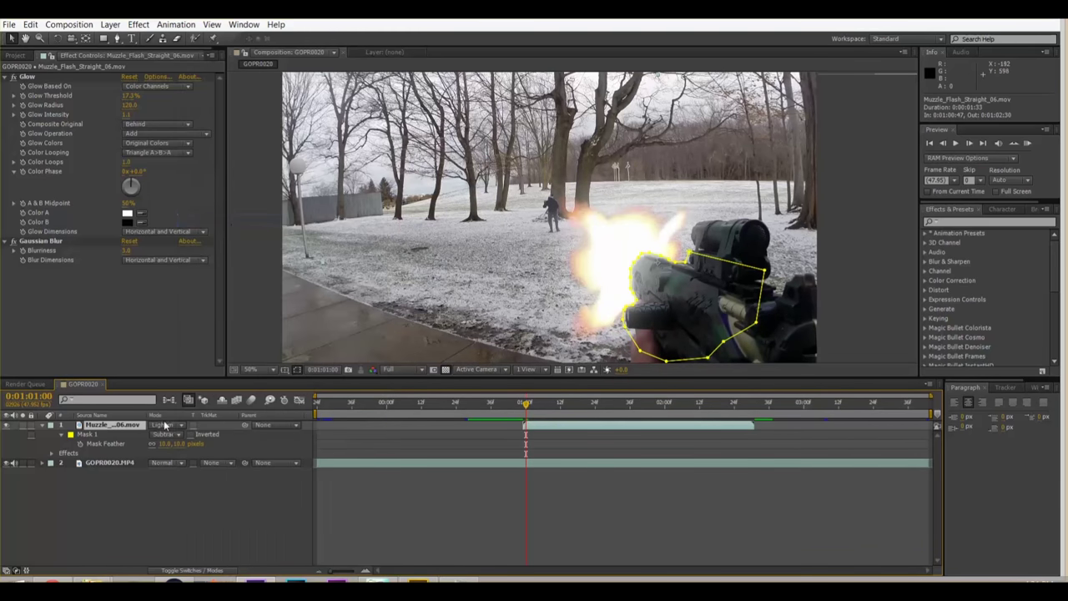
click(165, 428)
click(227, 209)
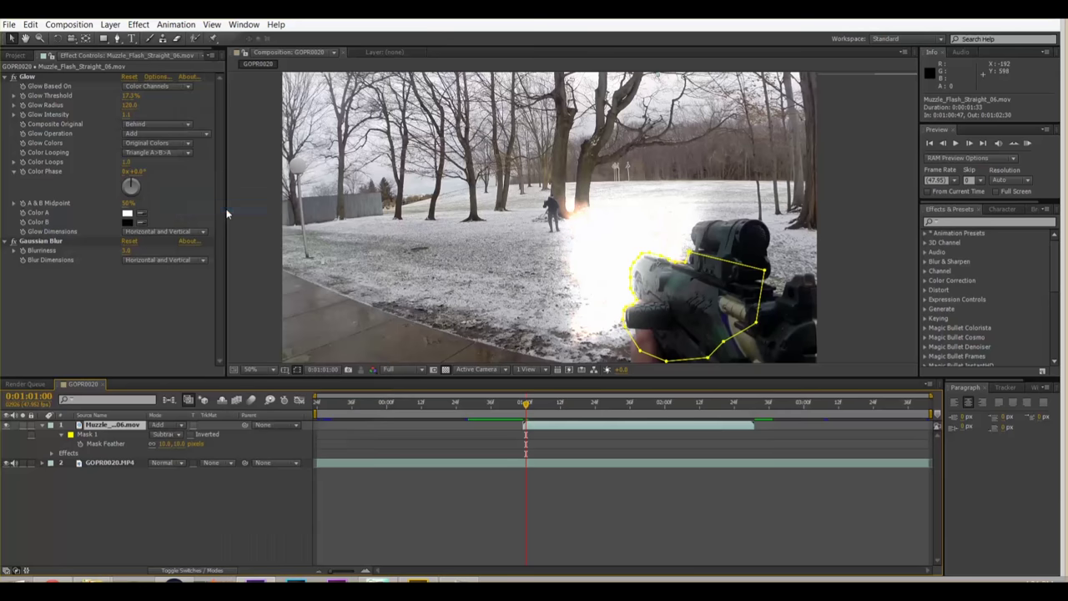
click(169, 429)
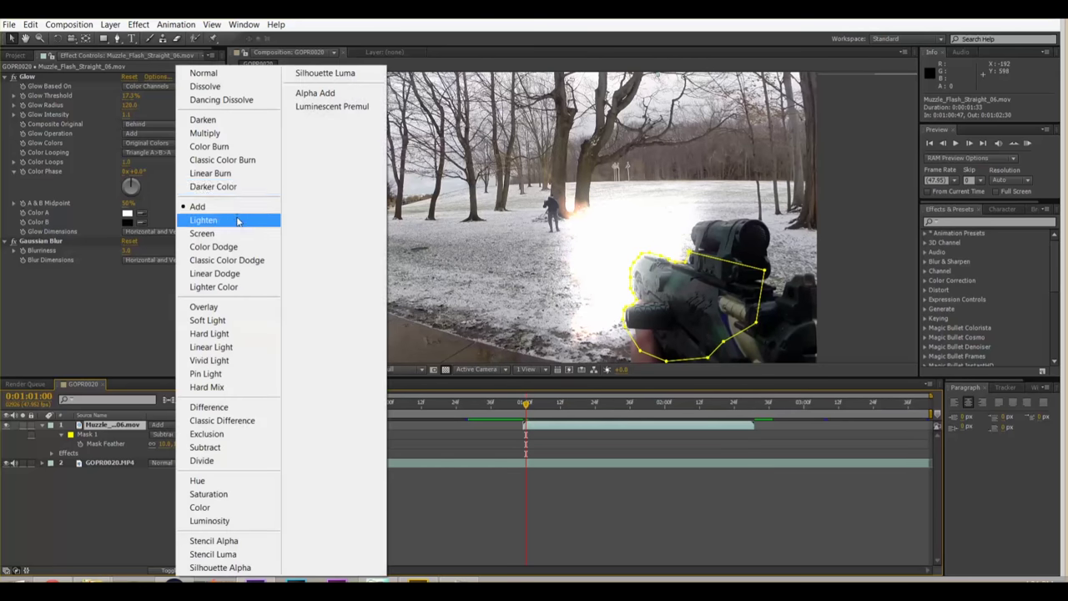
click(208, 220)
click(169, 428)
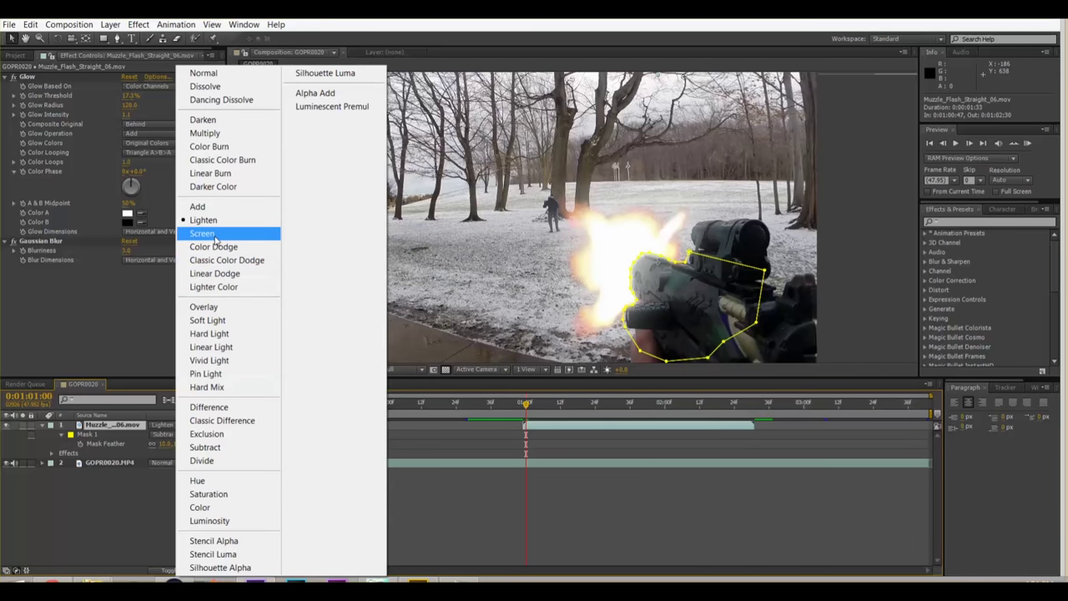
click(213, 233)
click(180, 434)
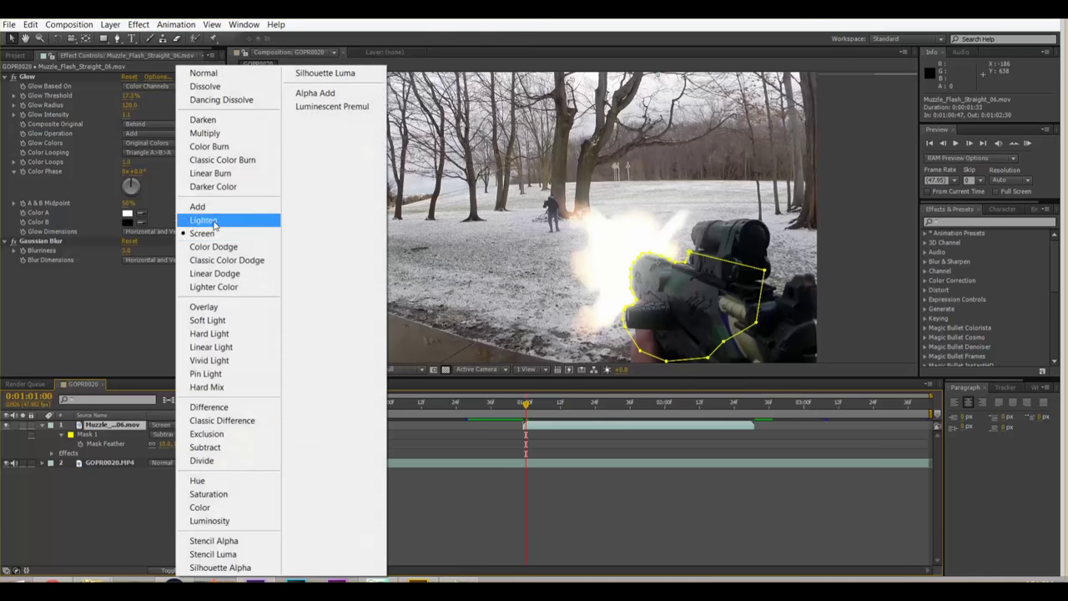
click(209, 220)
Play the footage around the shot to check the blurred flash in Lighten mode.
click(502, 412)
key(space)
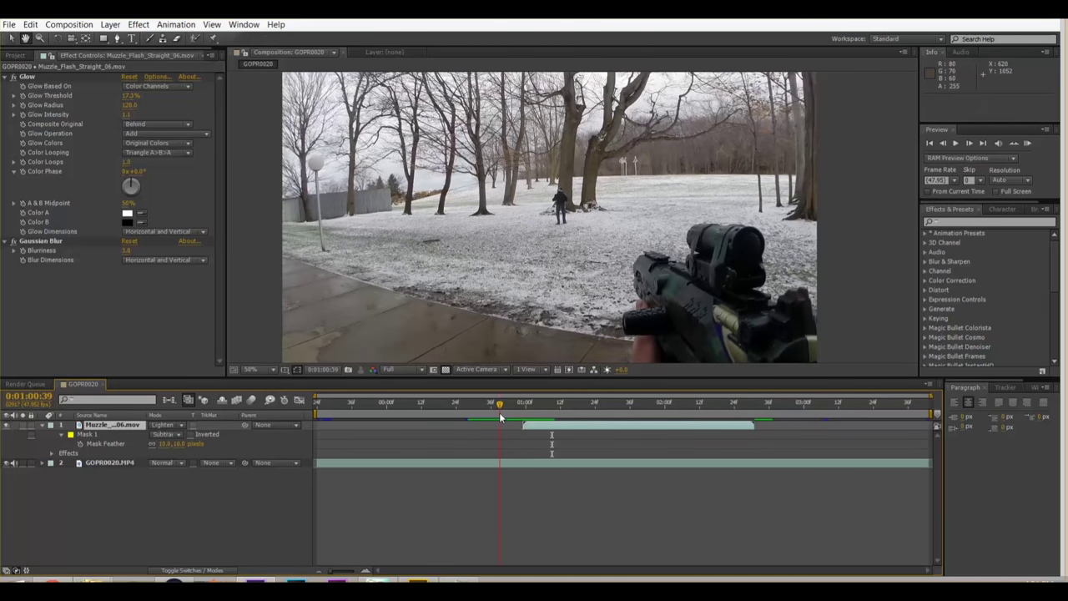
click(507, 424)
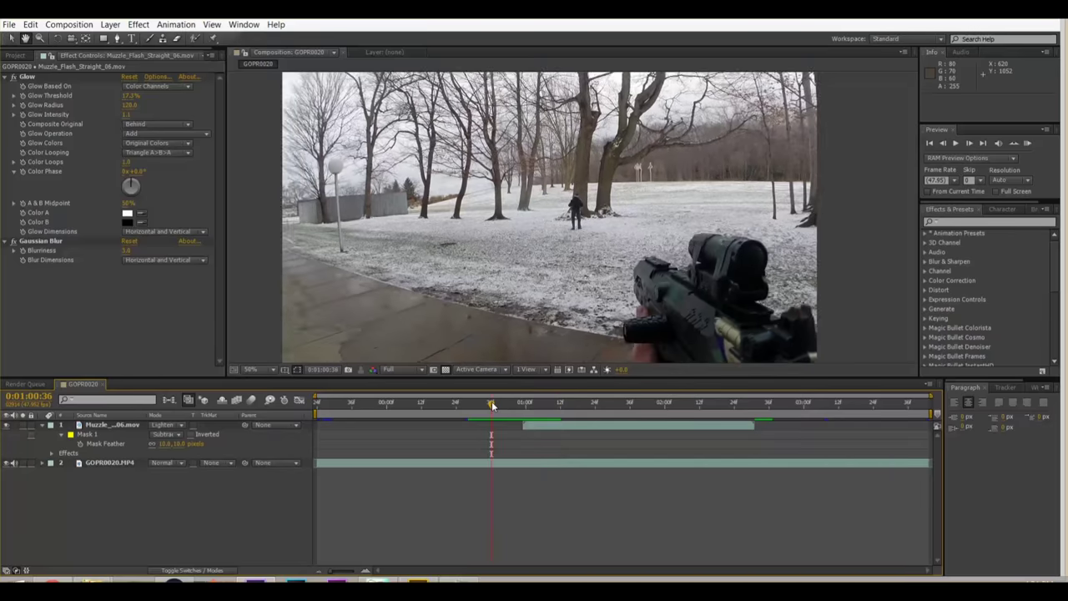
key(space)
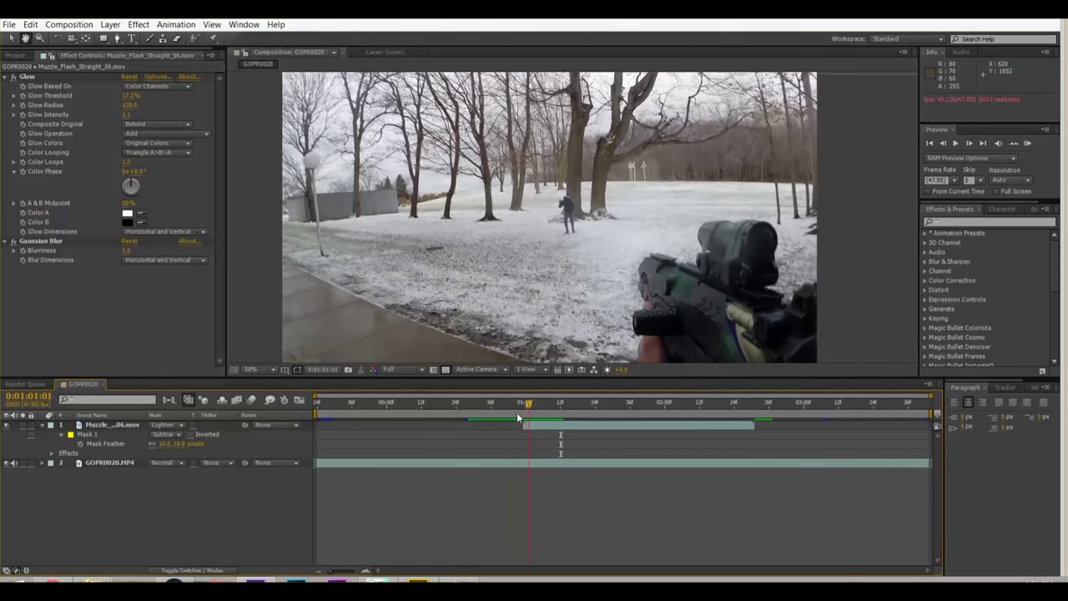
Create a composition-sized pale yellow solid above the muzzle flash layer.
mouse_move(517, 414)
mouse_down()
mouse_move(494, 414)
mouse_move(524, 415)
mouse_up()
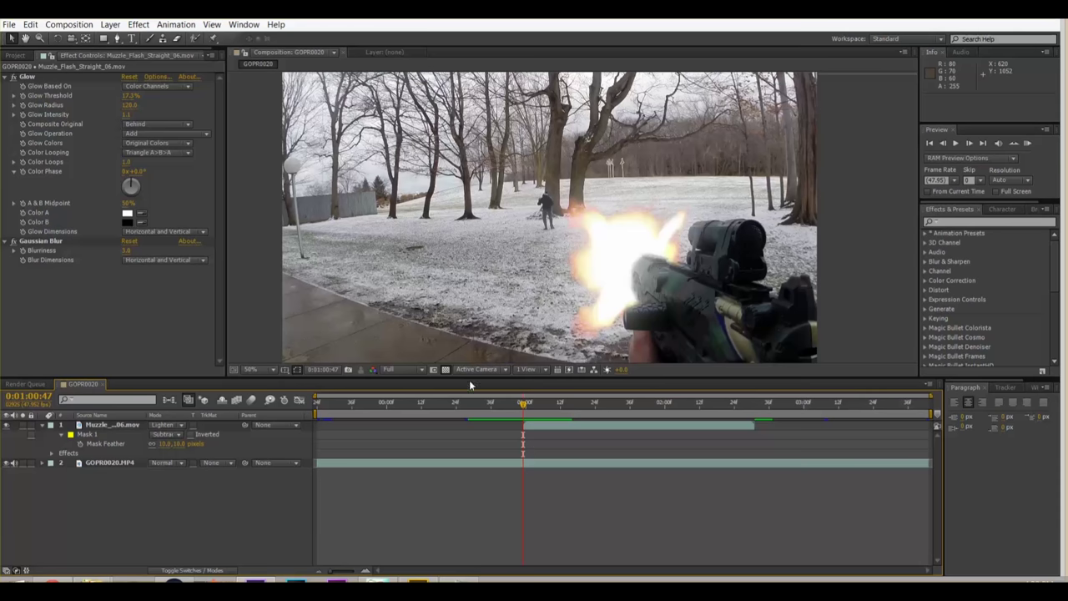
click(110, 24)
mouse_move(117, 39)
click(361, 52)
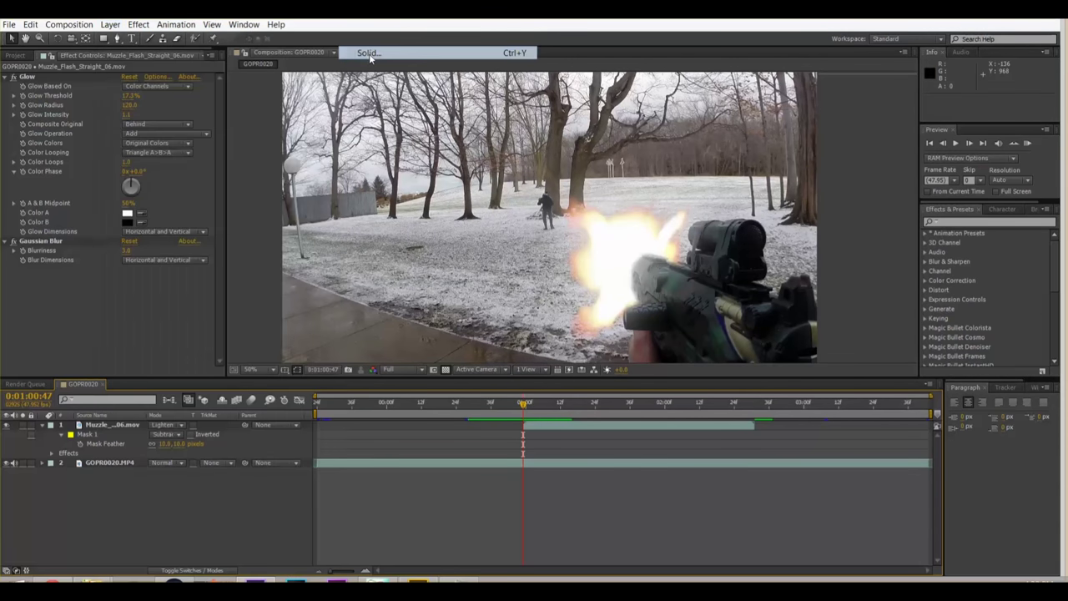
click(786, 376)
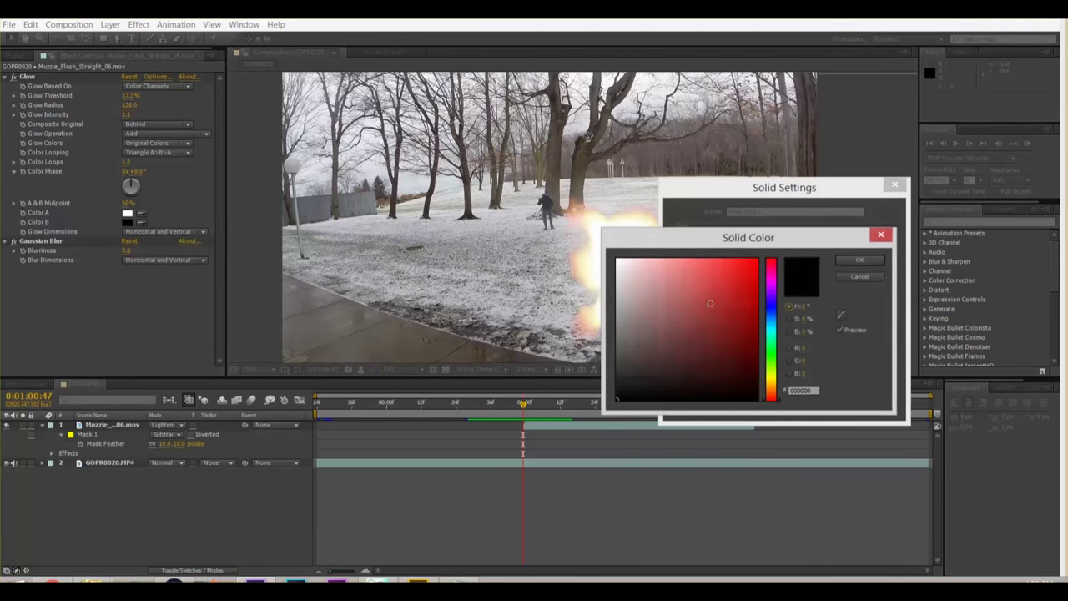
drag(773, 385, 774, 378)
drag(632, 281, 641, 256)
click(860, 261)
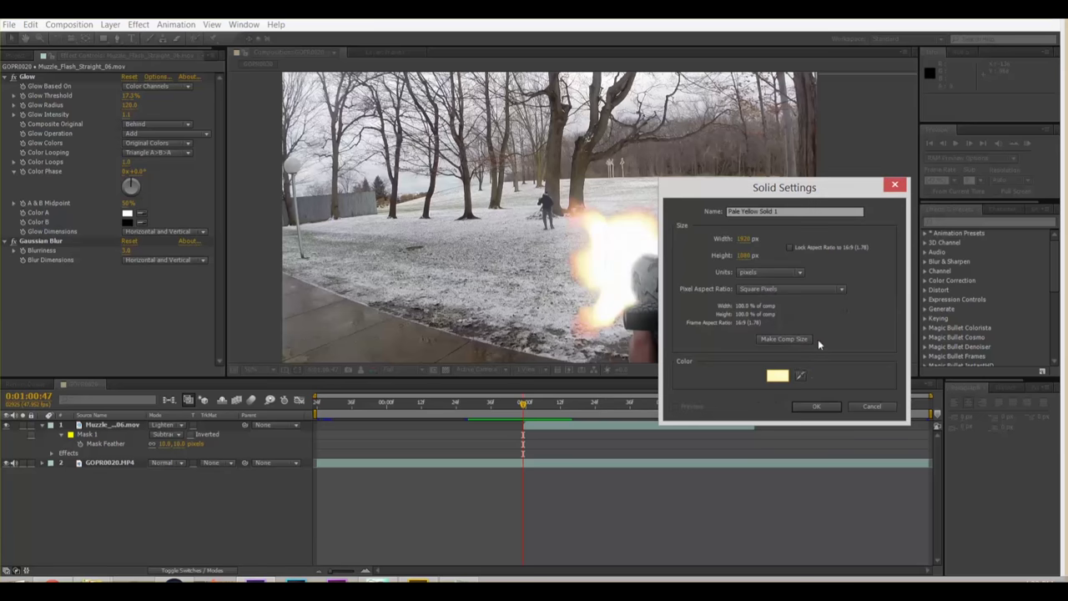
click(807, 405)
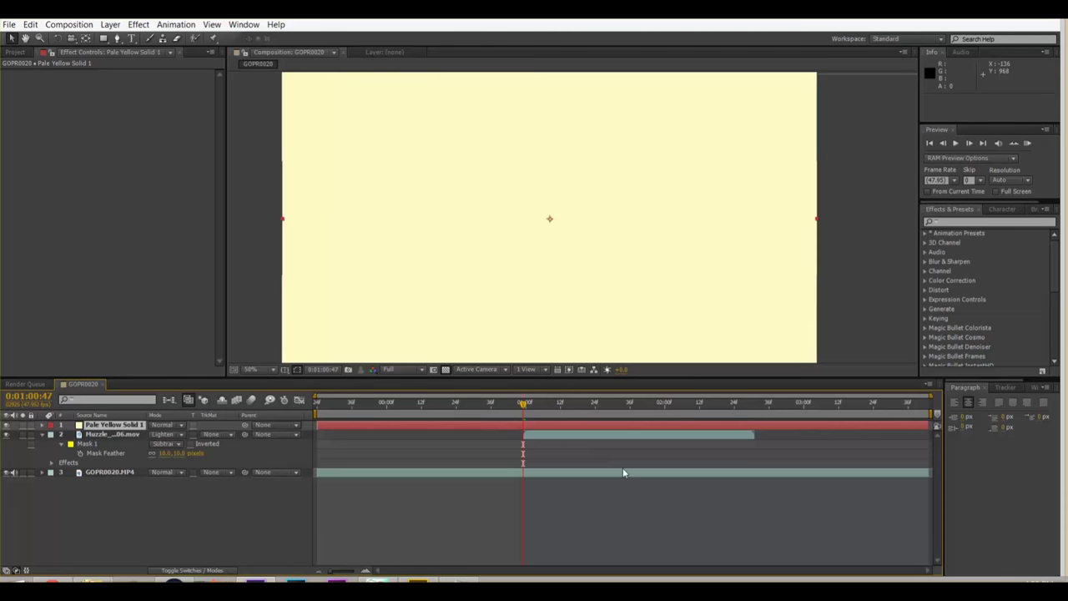
Trim the pale yellow solid so it runs only from 0:01:00:46 to 0:01:01:00, around the flash.
key(Page_Up)
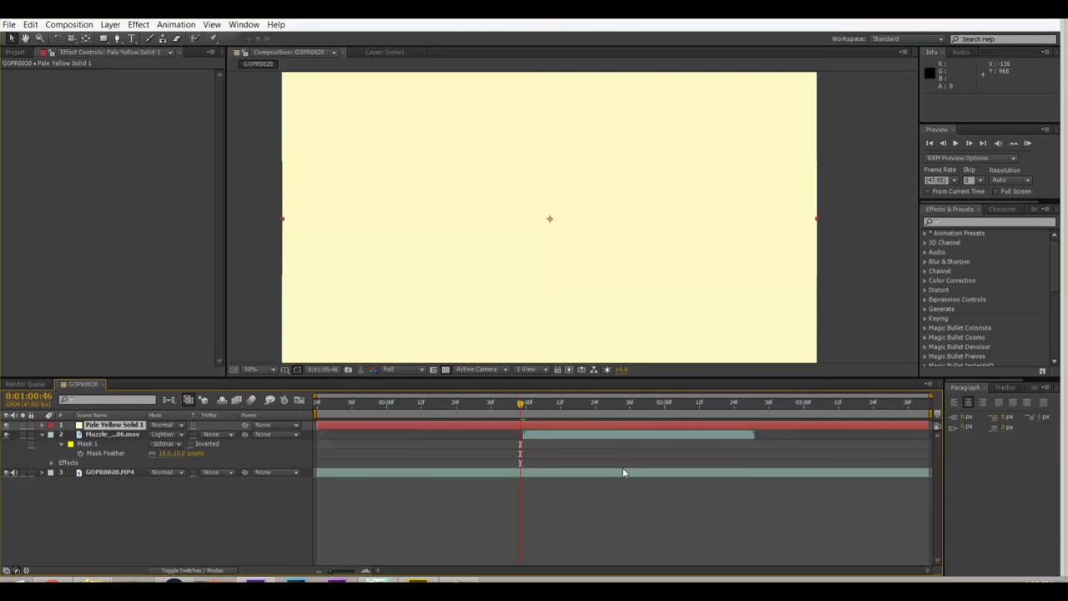
key(alt+bracketleft)
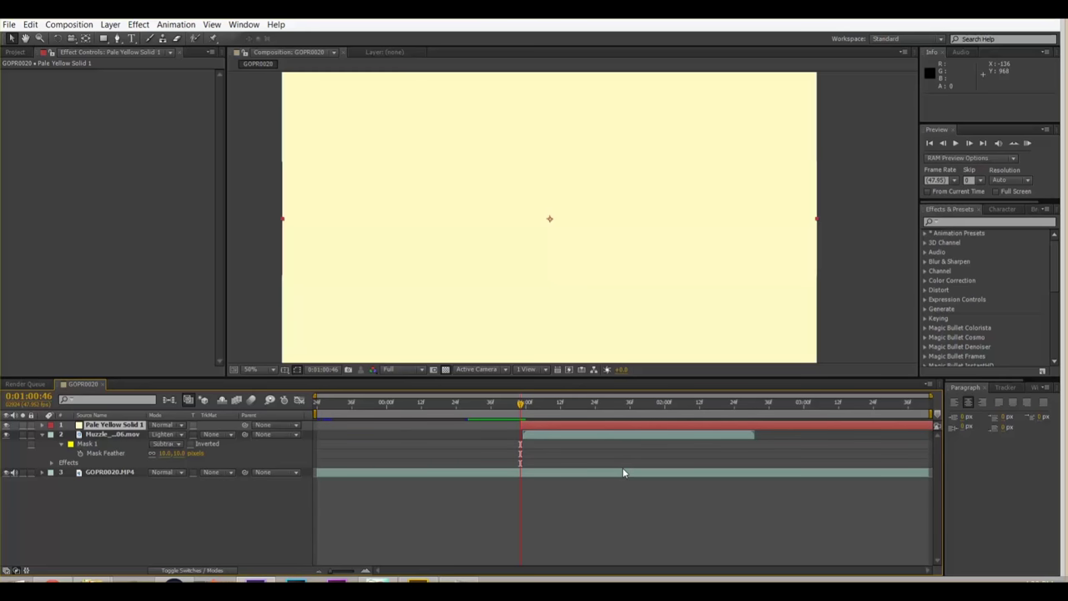
key(Page_Down)
key(Page_Down)
key(alt+bracketright)
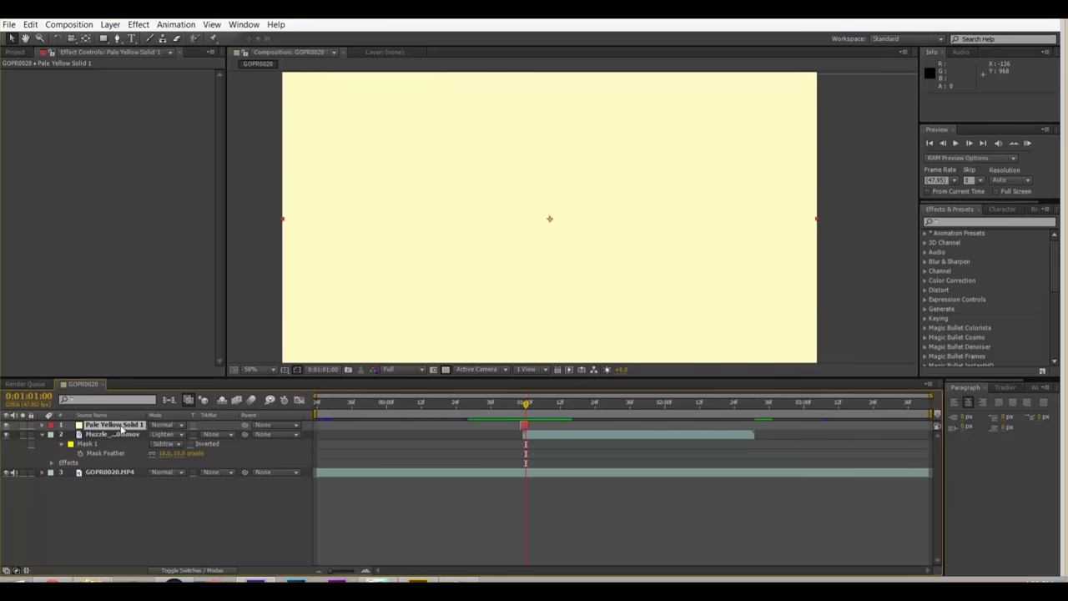
Set the pale yellow solid's opacity to 30%.
key(t)
click(154, 434)
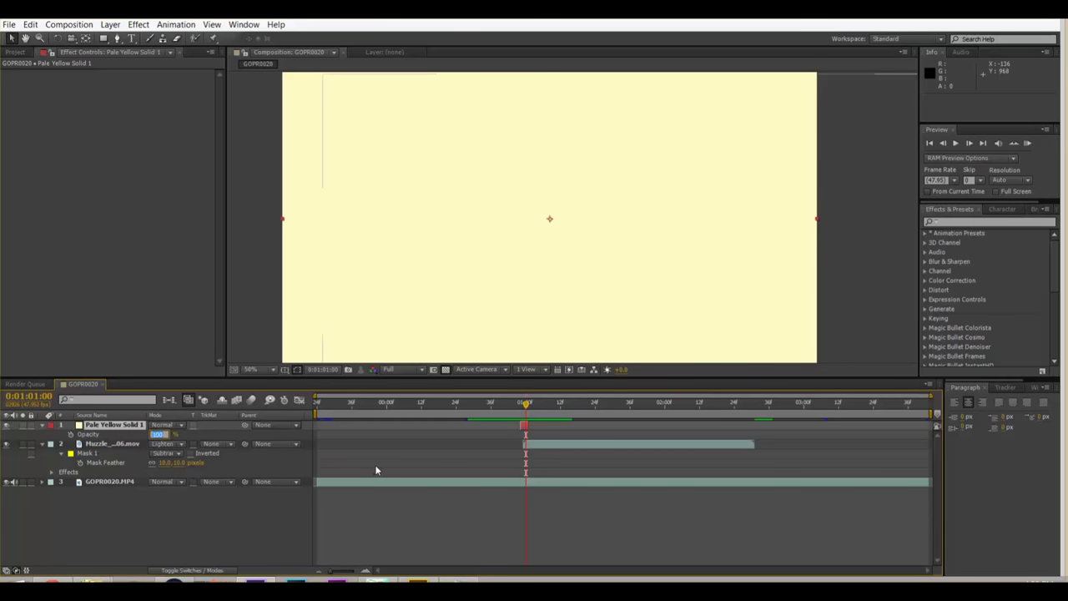
key(Return)
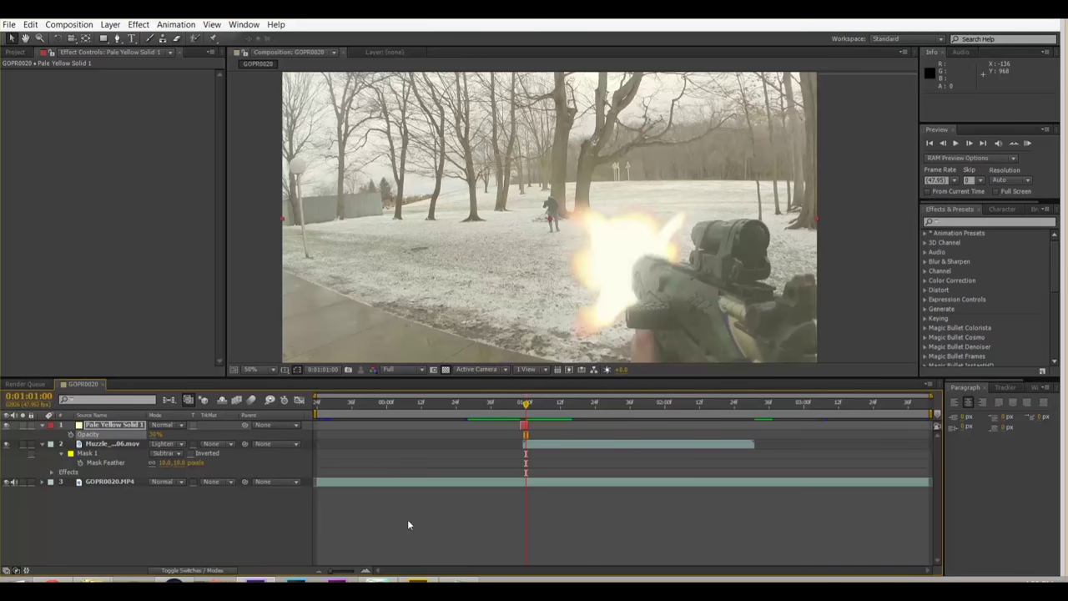
click(276, 534)
Play the shot from just before the flash to check the pale yellow light burst over the scene.
click(490, 407)
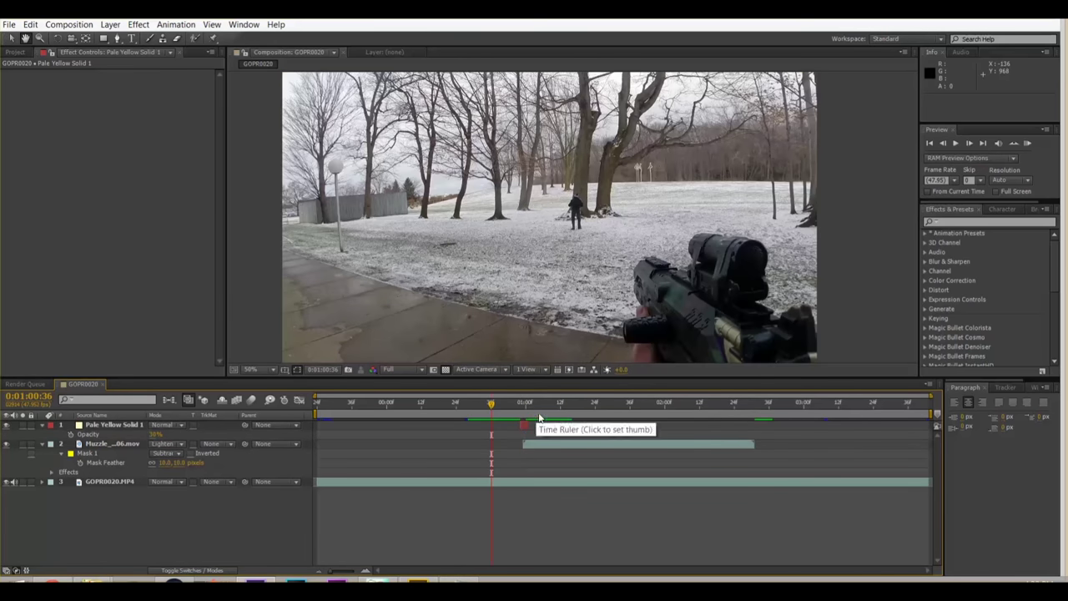
key(space)
click(498, 409)
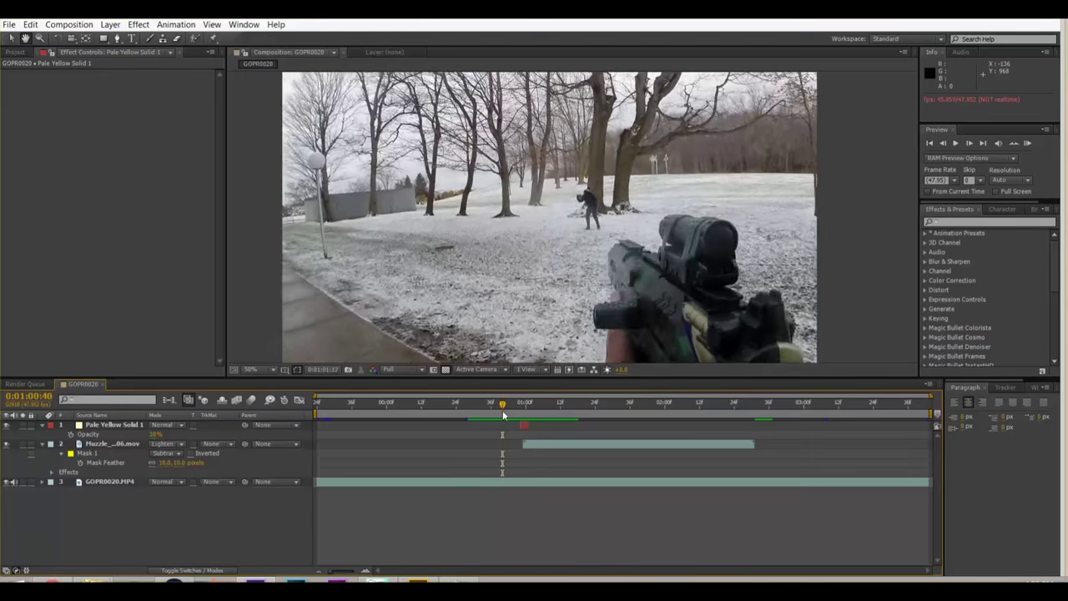
key(space)
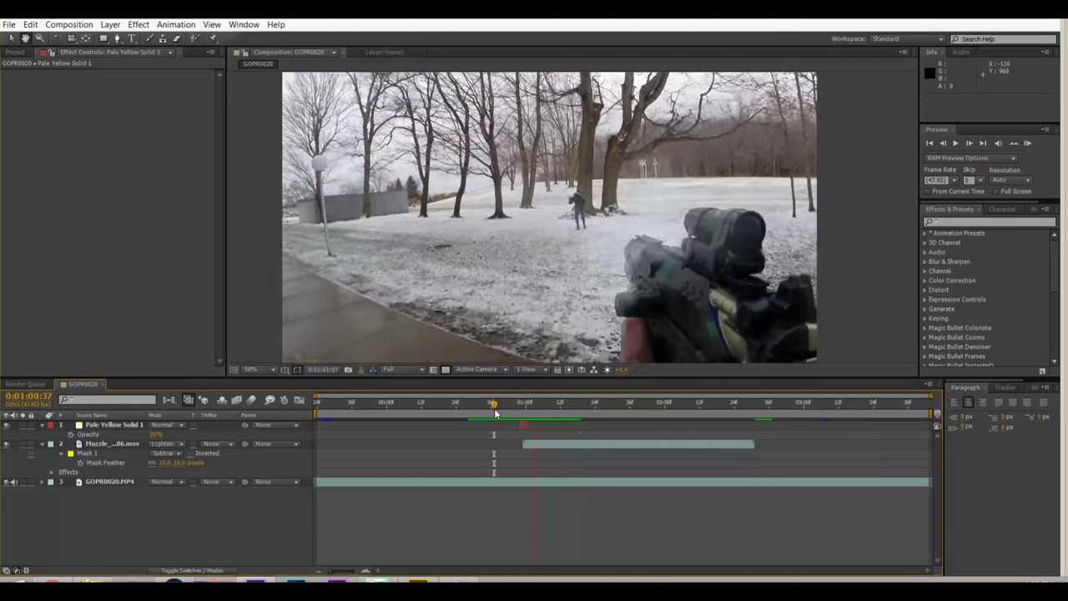
Go to the light burst at 0:01:00:46 and set the pale yellow solid's opacity to 10%.
drag(488, 404, 520, 410)
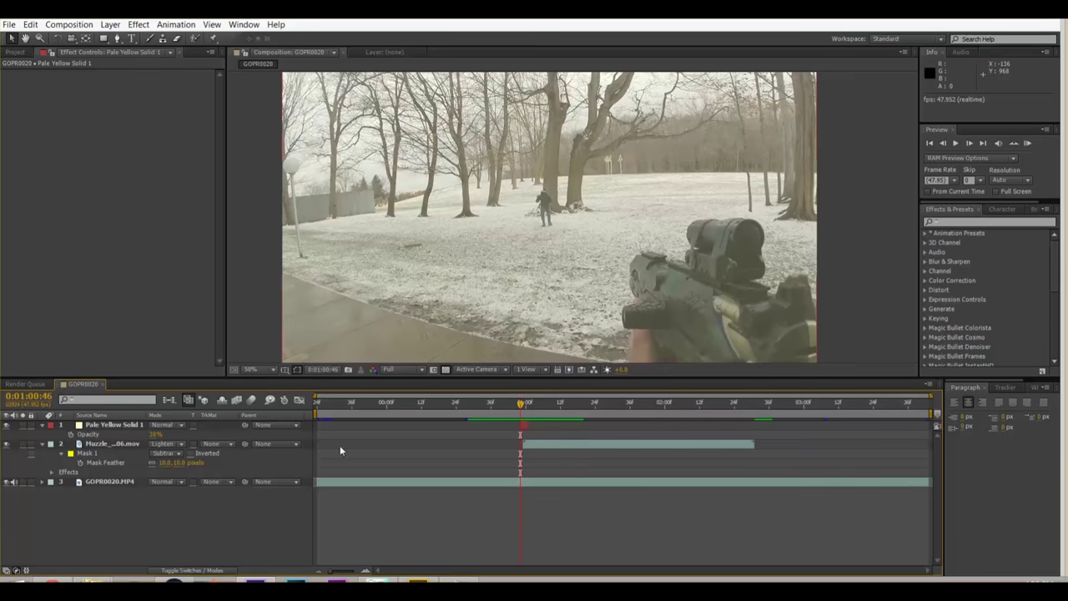
click(158, 427)
click(155, 435)
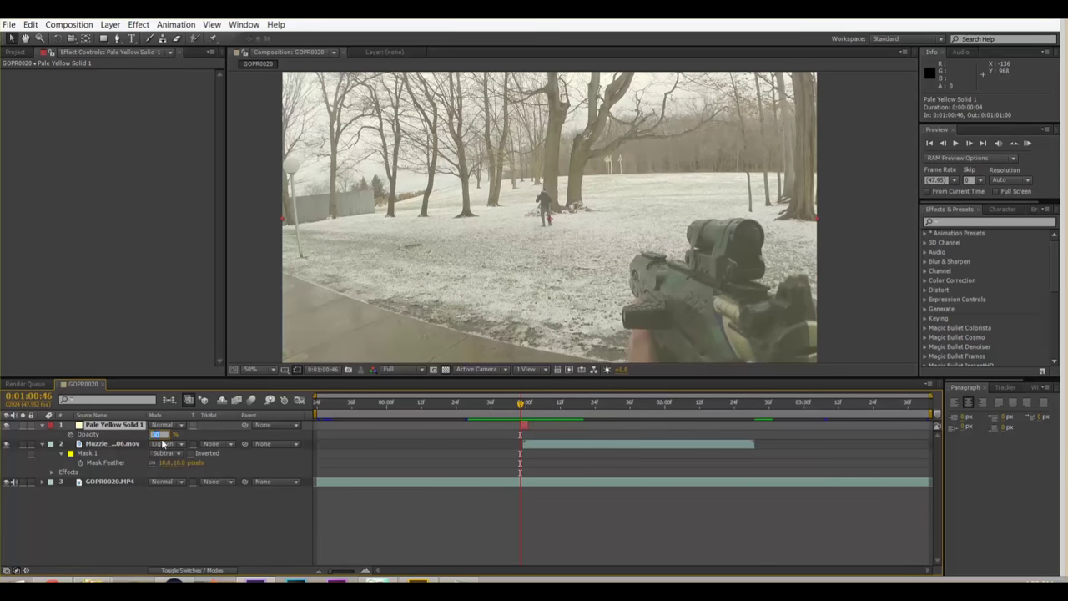
text(10)
key(Return)
click(203, 518)
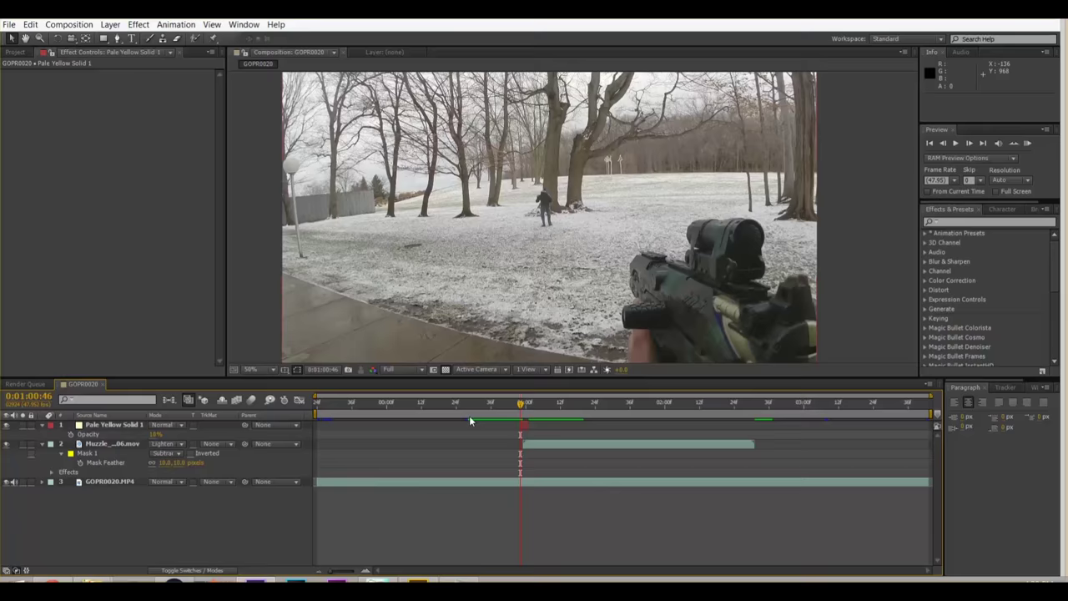
Play the shot from about 0:01:00:39 to check the softened light burst.
key(space)
click(498, 407)
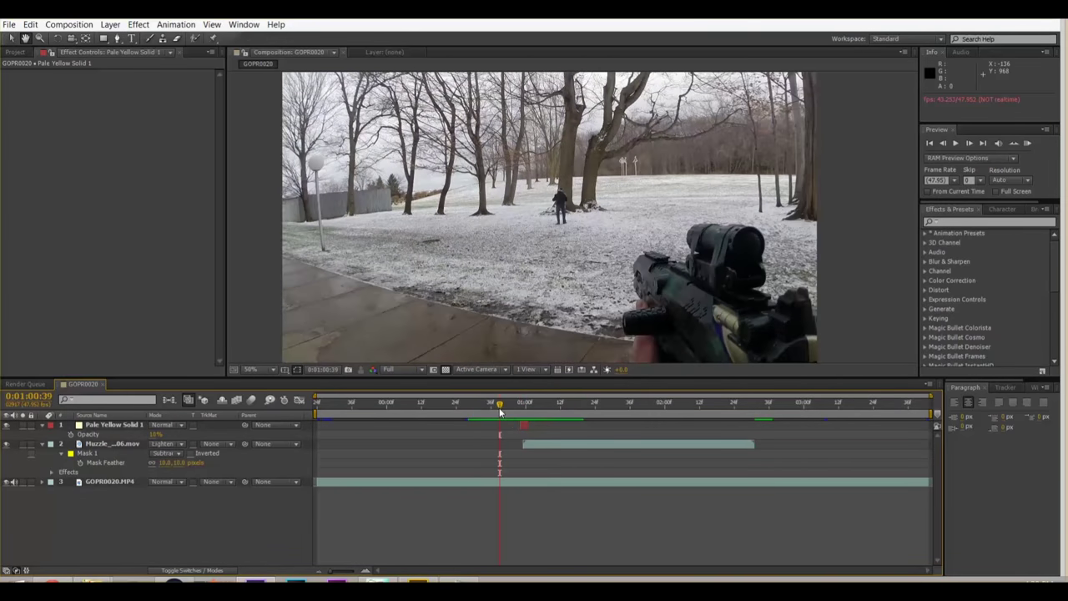
key(space)
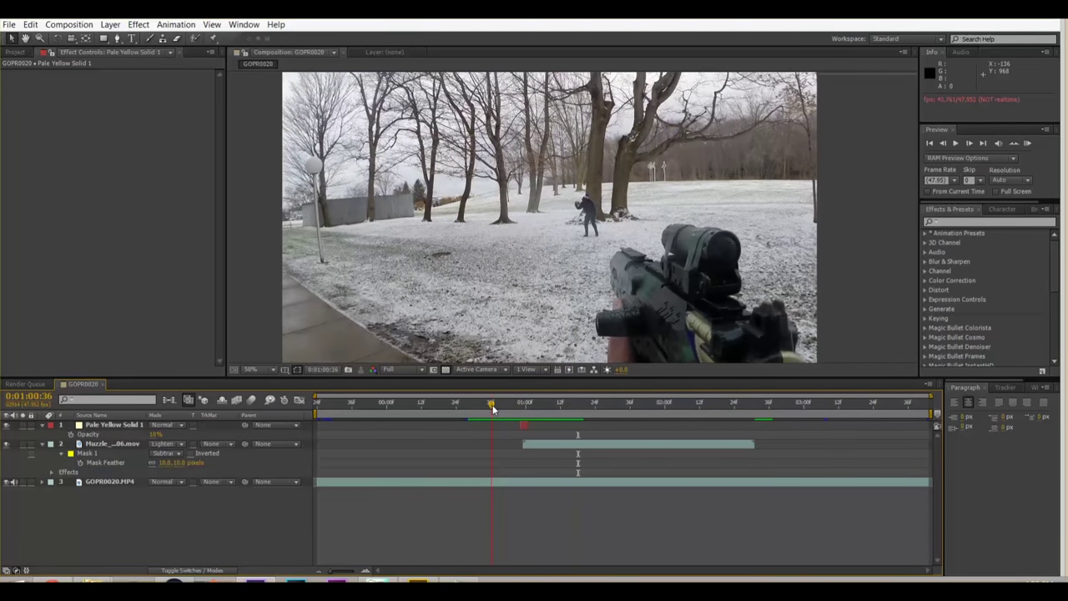
Start a RAM preview of the composition and stop it.
click(386, 407)
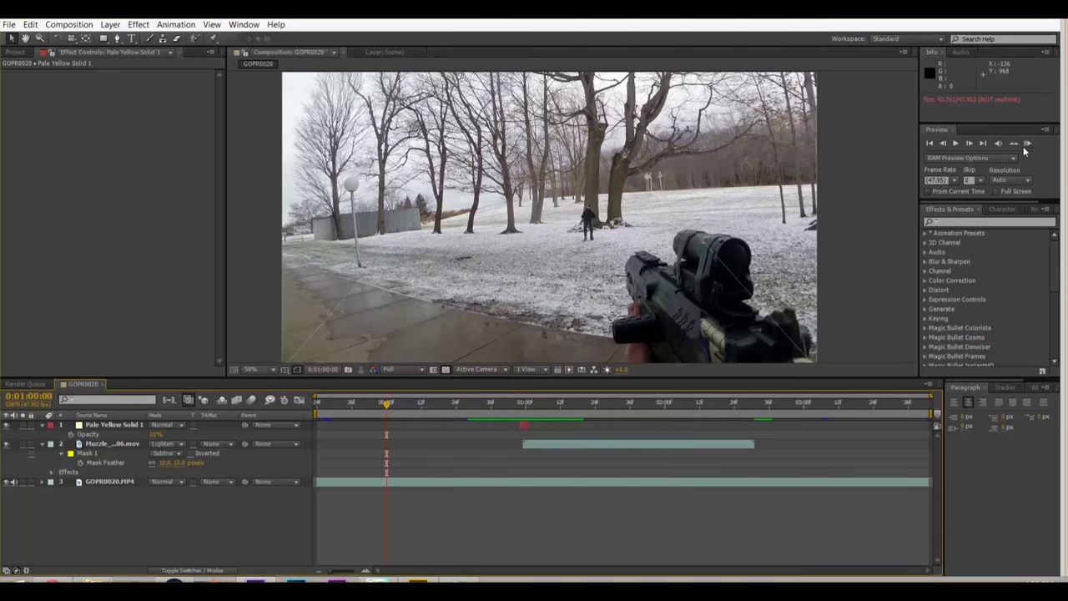
click(1028, 145)
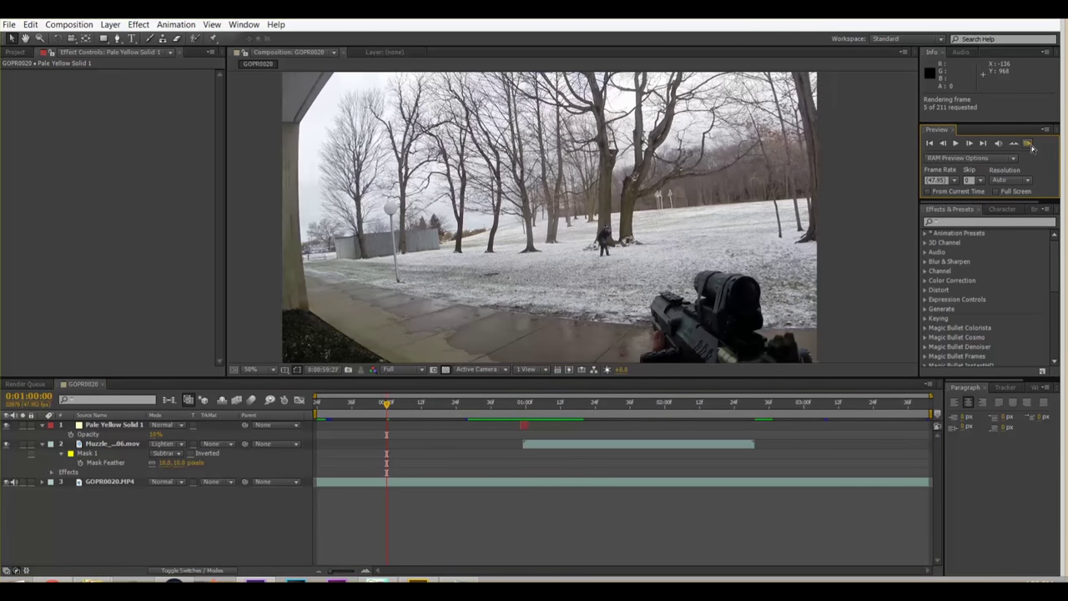
key(space)
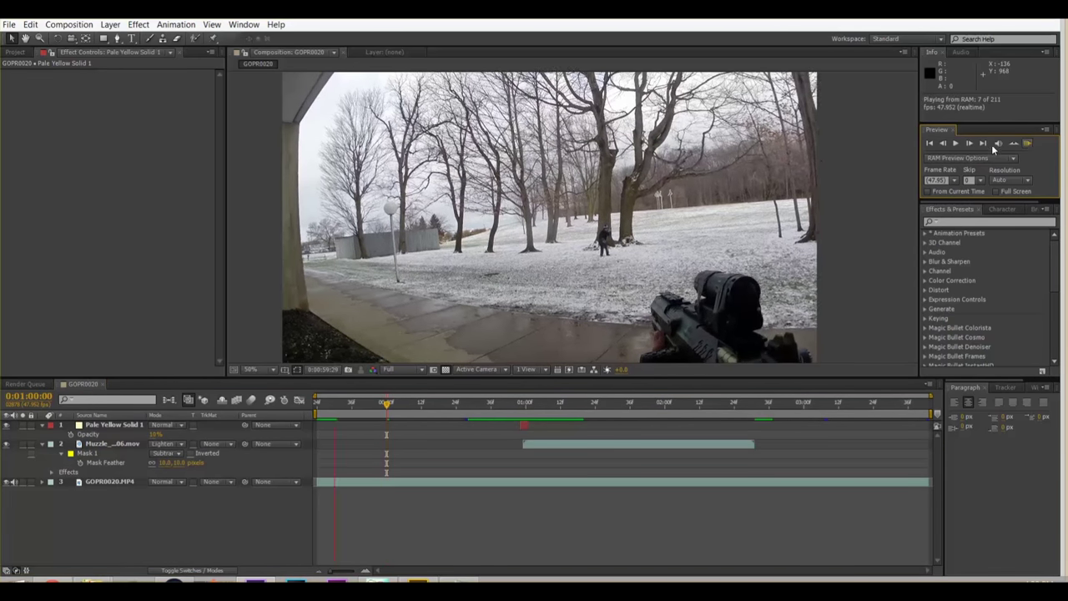
key(space)
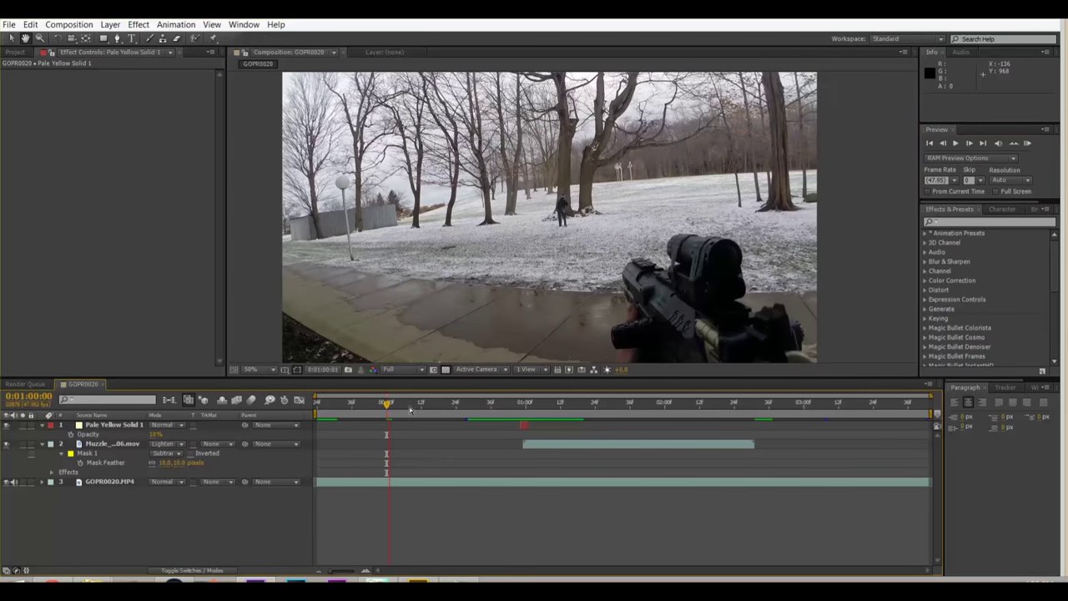
Replay the shot from around 0:01:00:08 to 0:01:00:11 to review the single flash in context.
click(410, 413)
key(space)
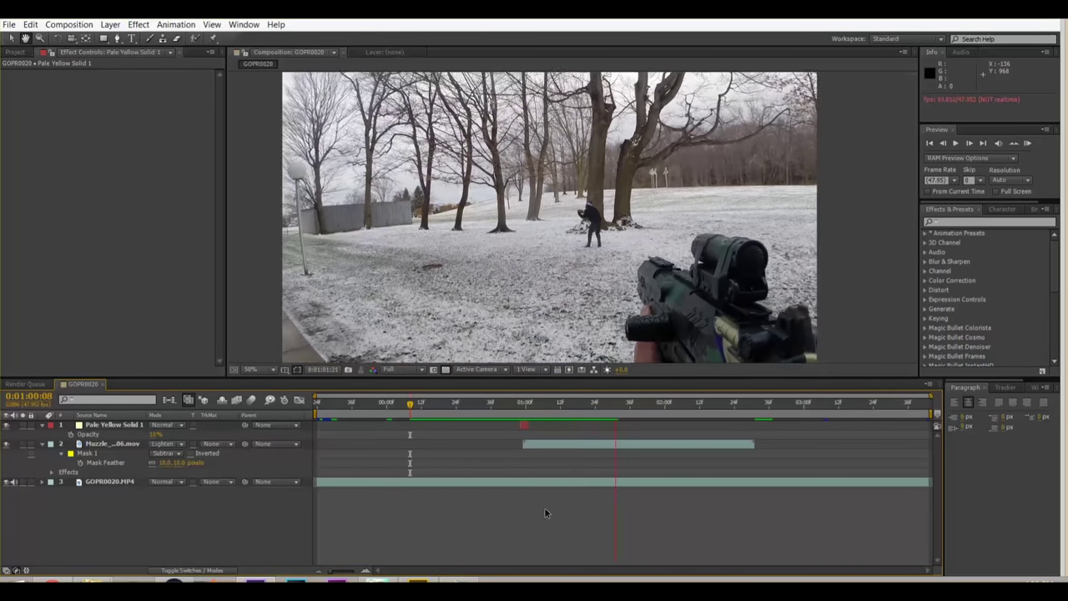
key(space)
click(419, 406)
key(space)
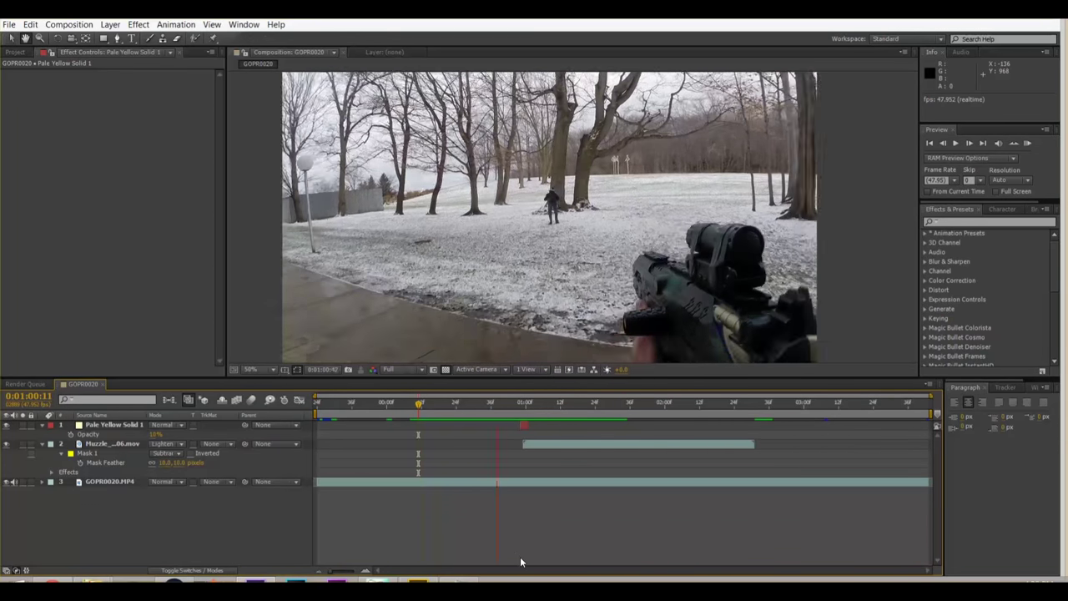
key(space)
click(423, 406)
key(space)
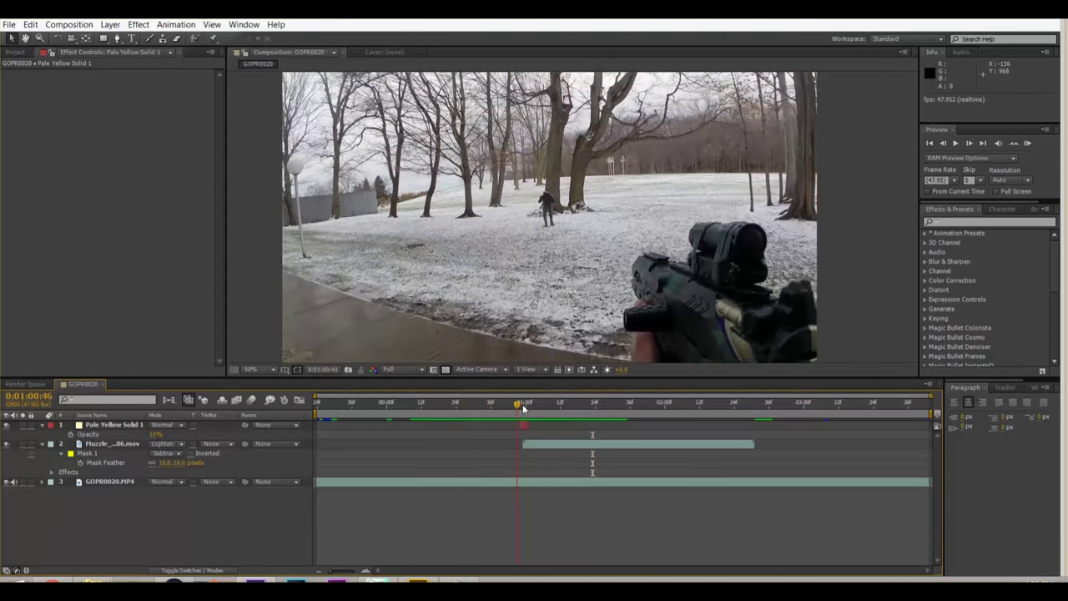
Duplicate the muzzle flash layer, start the copy at 0:01:01:08 and reposition it over the rifle's muzzle in that frame.
click(128, 449)
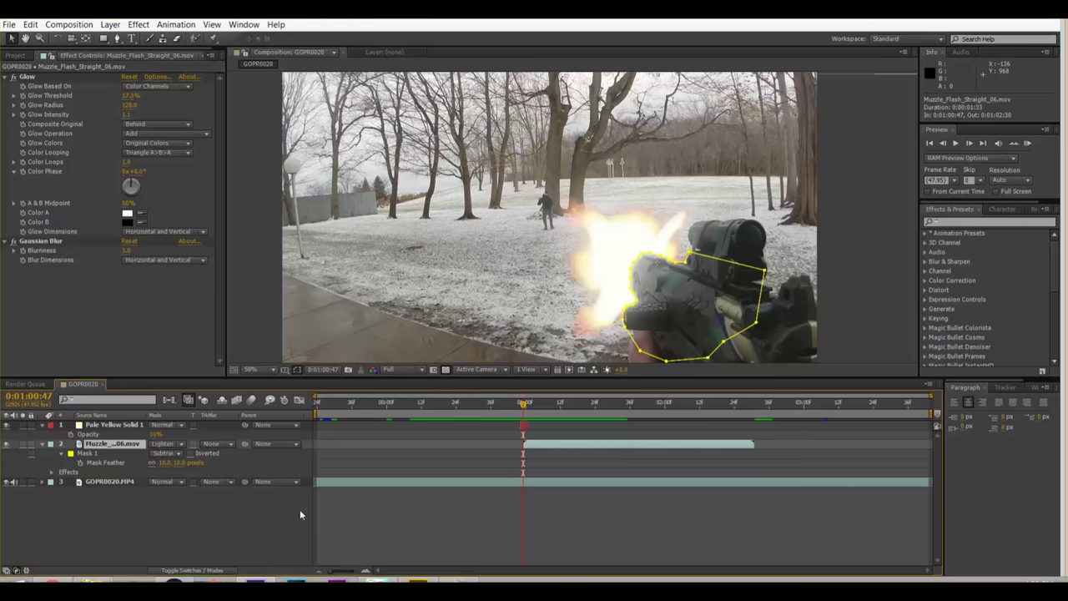
key(ctrl+d)
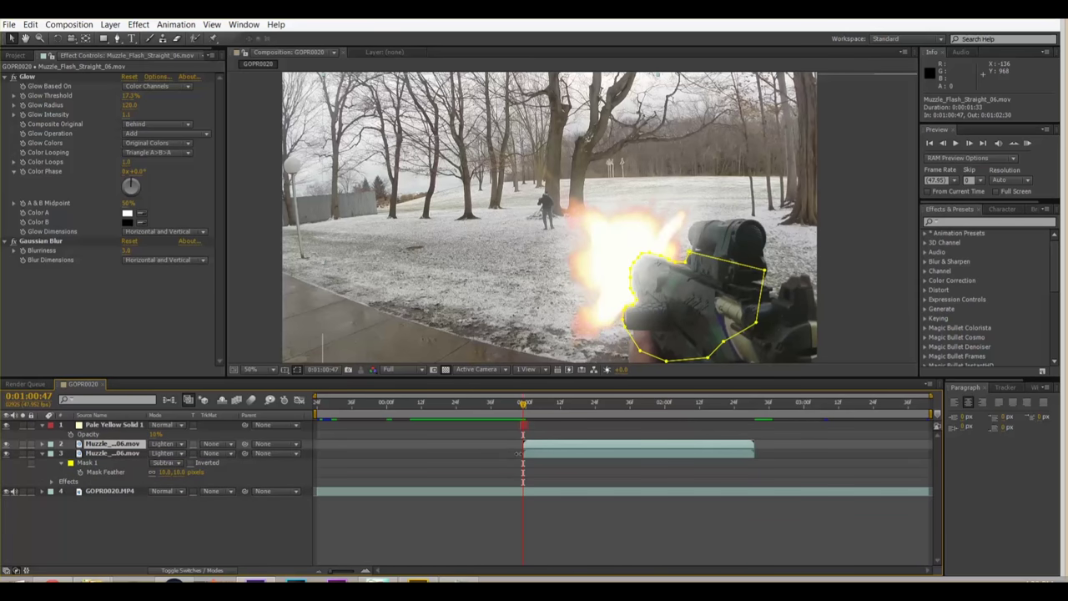
key(space)
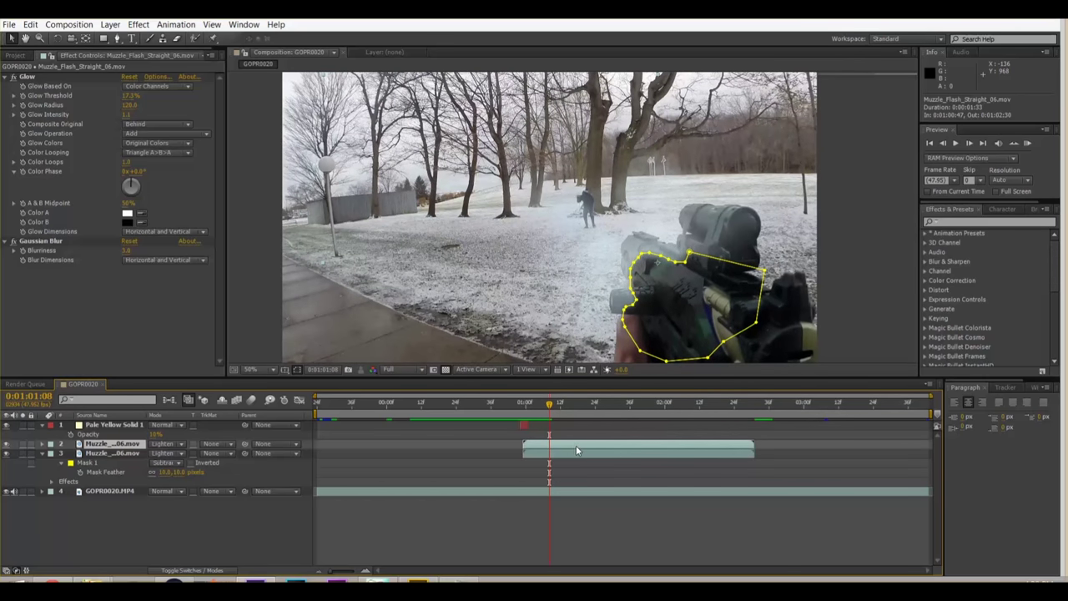
drag(576, 449, 602, 451)
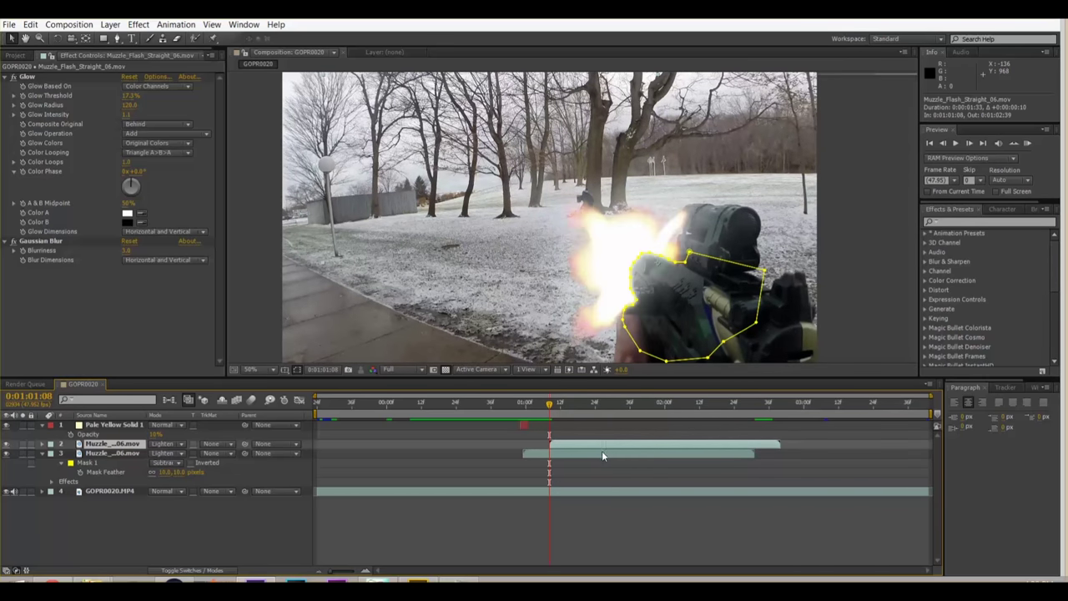
drag(636, 299, 620, 265)
click(502, 520)
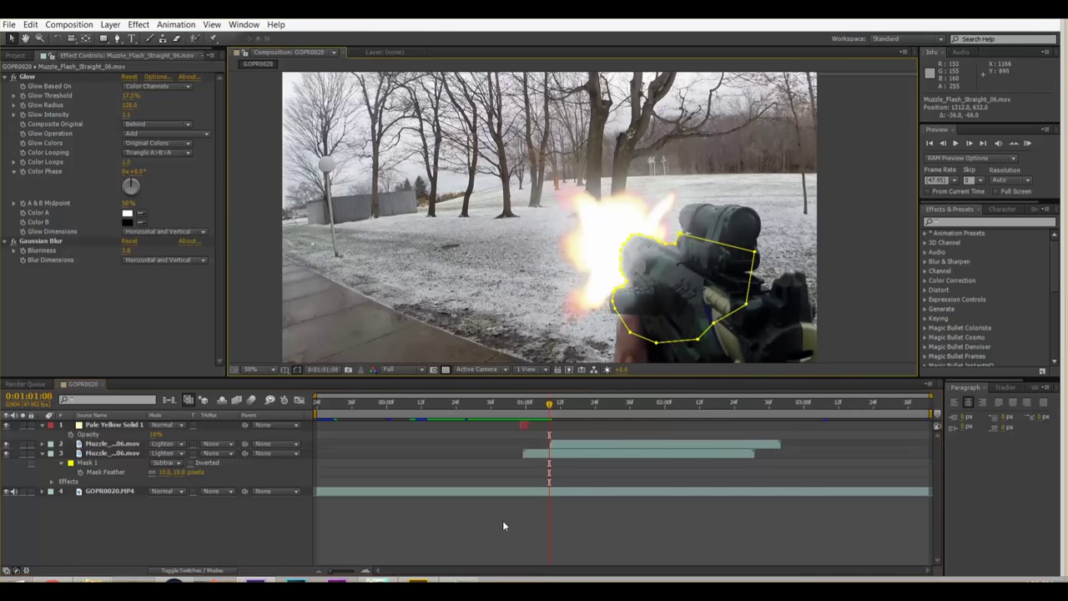
Duplicate the second muzzle flash, start the new copy at 0:01:01:15 and align it with the rifle's muzzle there.
click(93, 444)
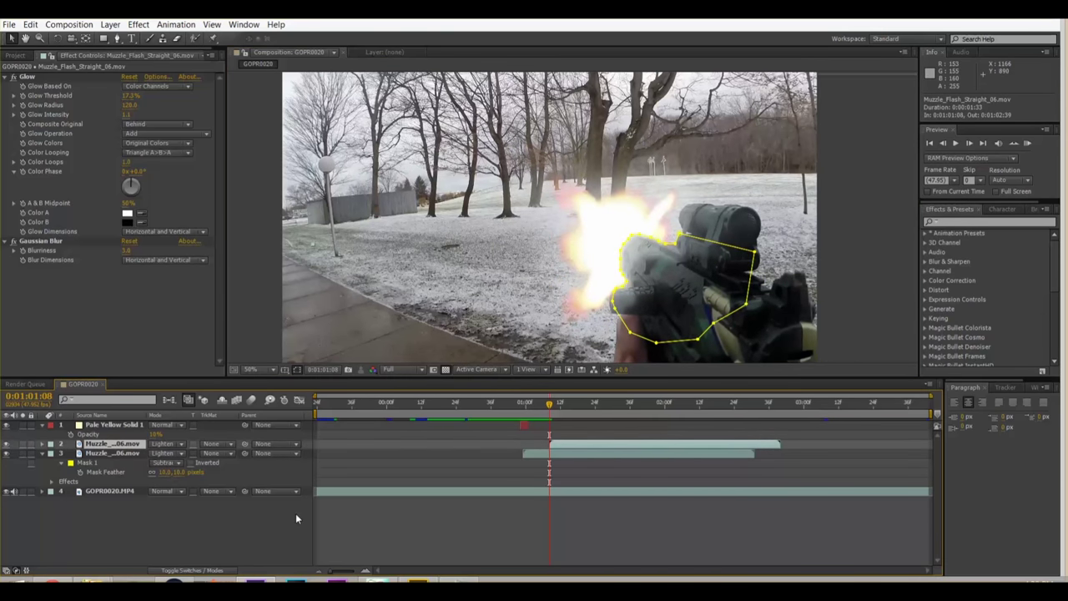
key(ctrl+d)
key(space)
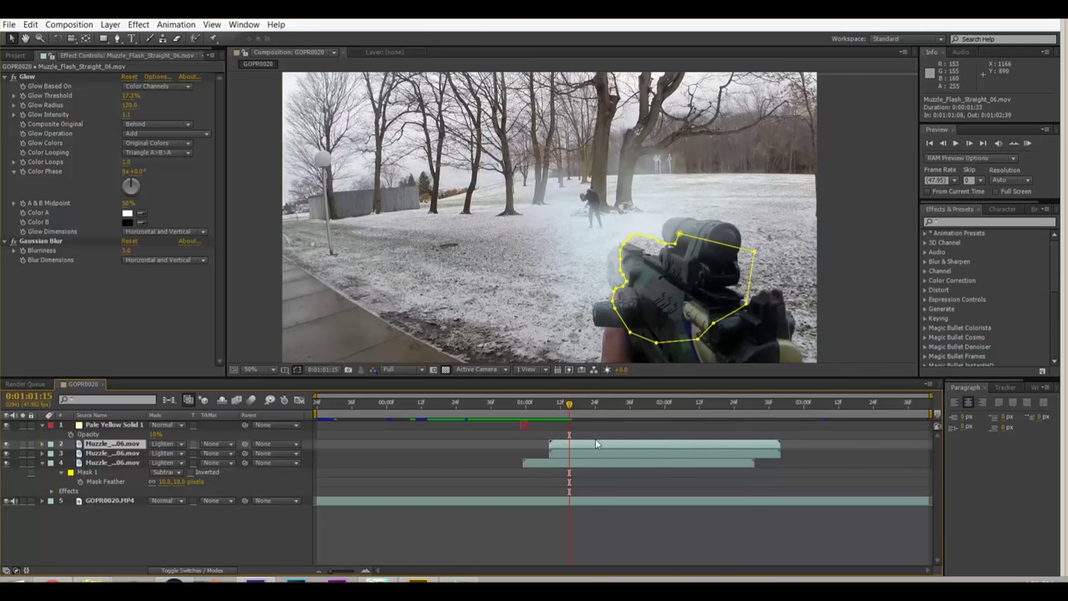
drag(596, 446, 610, 445)
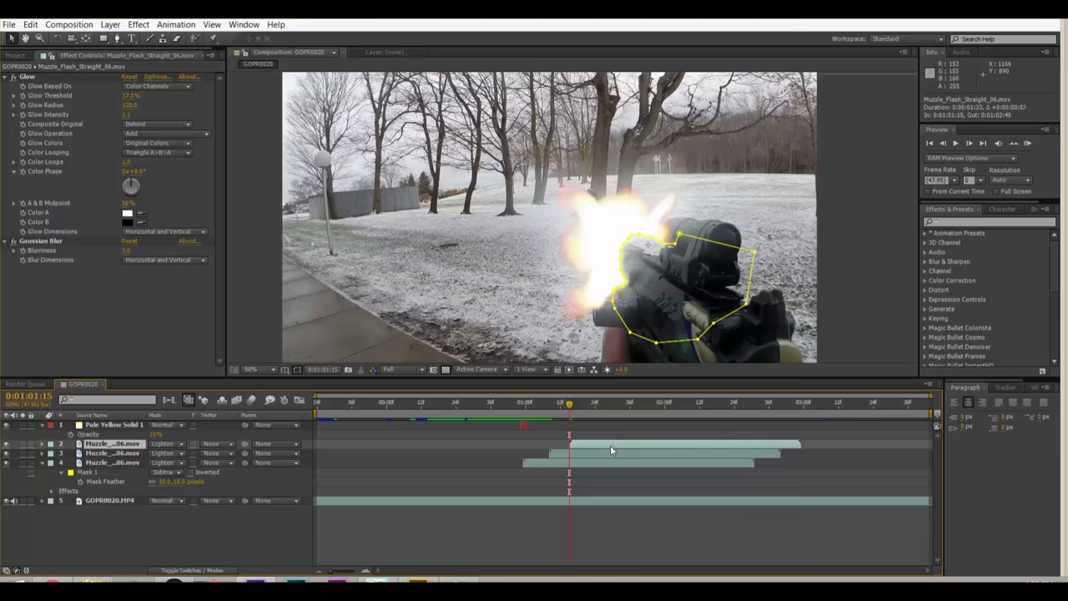
drag(600, 253, 577, 271)
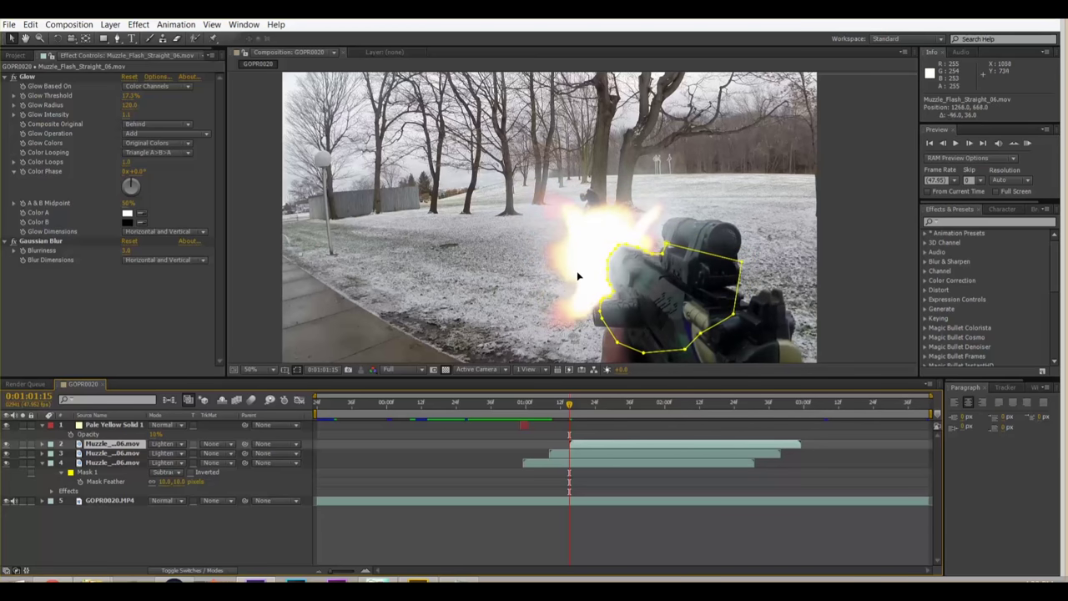
click(442, 547)
Duplicate the pale yellow solid twice and place the copies at the second and third flashes, starting at 0:01:01:07 and 0:01:01:14.
click(102, 427)
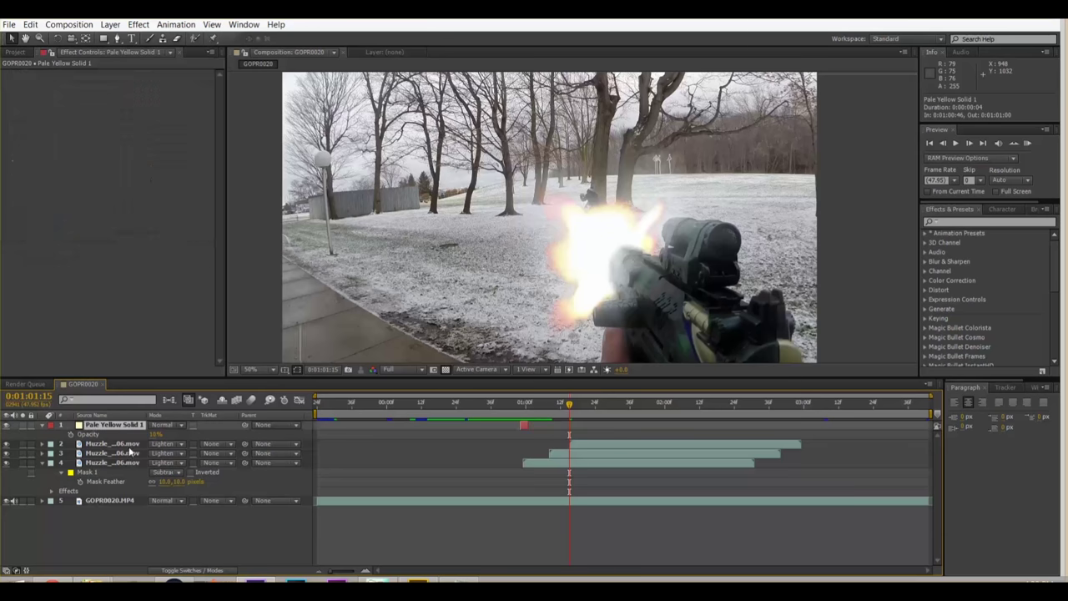
key(ctrl+d)
key(ctrl+d)
drag(525, 434, 547, 435)
click(549, 408)
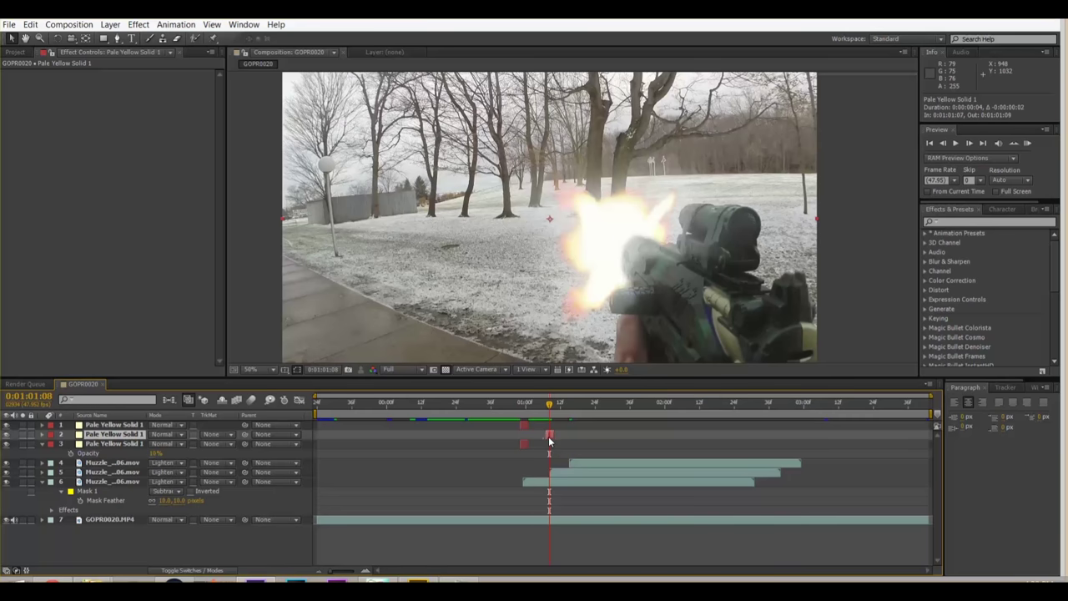
drag(525, 426, 570, 410)
click(567, 407)
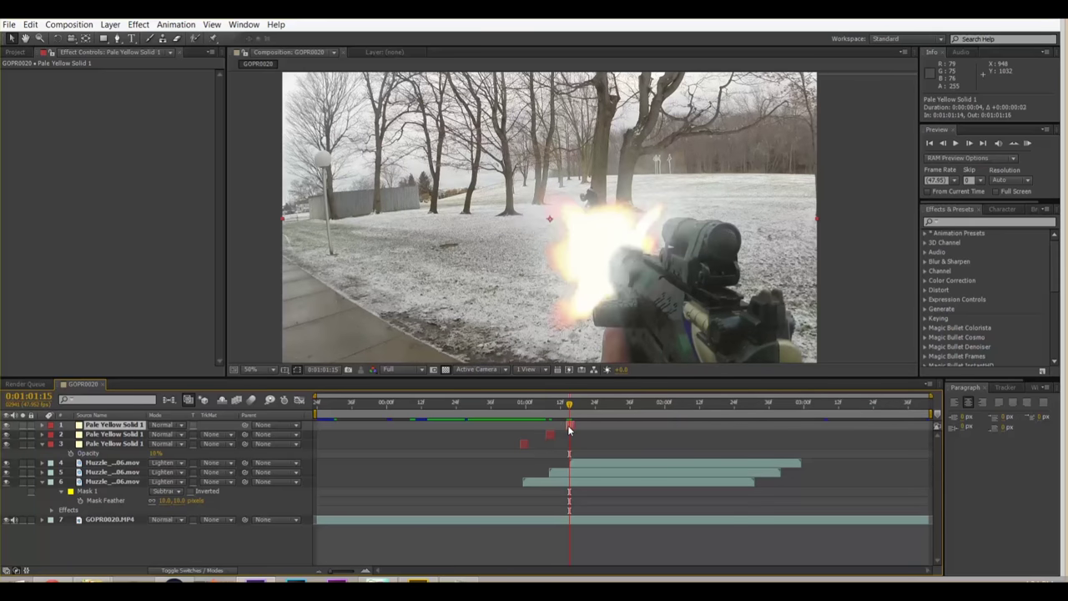
Play the shot repeatedly from around 0:01:00:20 to check the three muzzle flashes and their light bursts.
click(458, 408)
key(space)
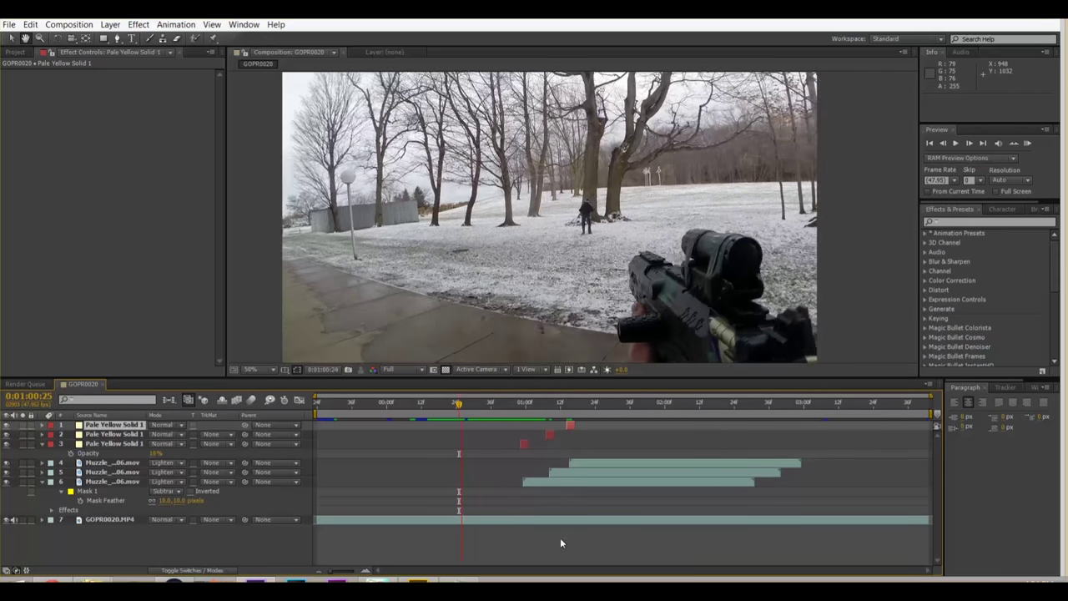
click(824, 334)
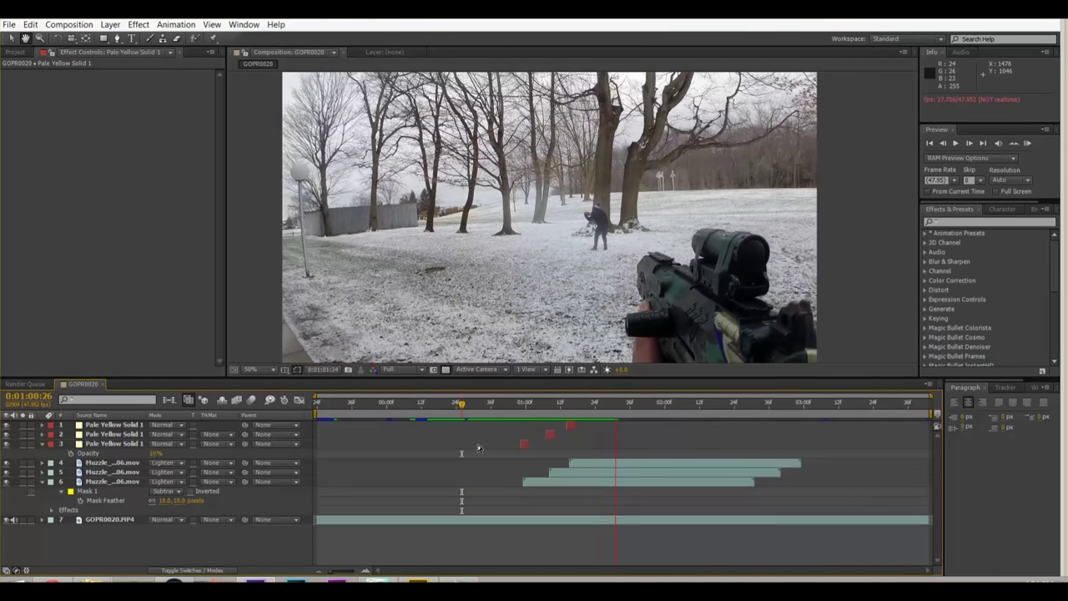
key(space)
click(448, 406)
key(space)
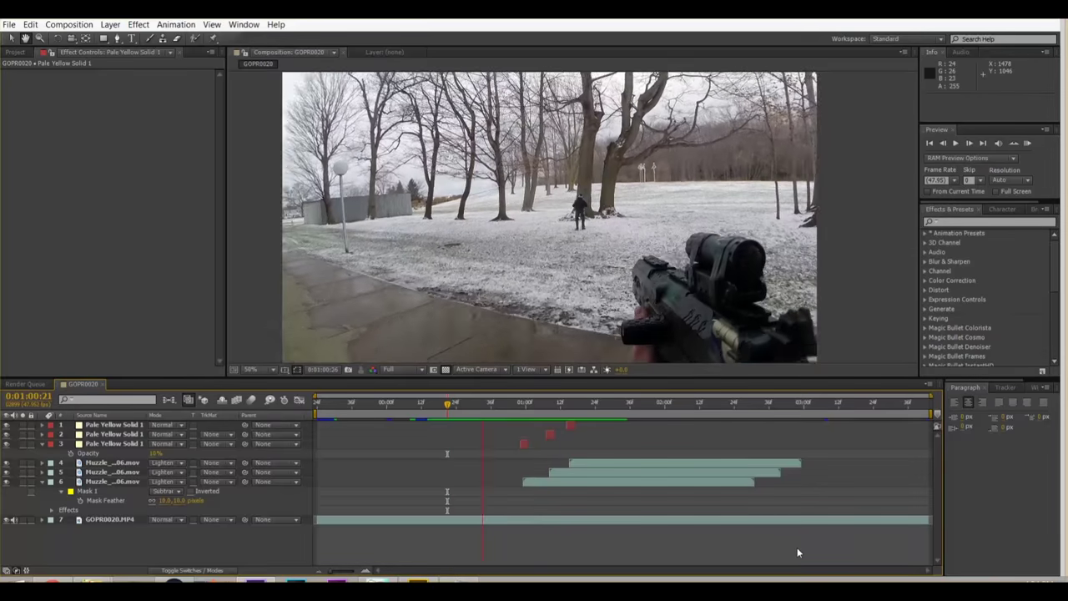
key(space)
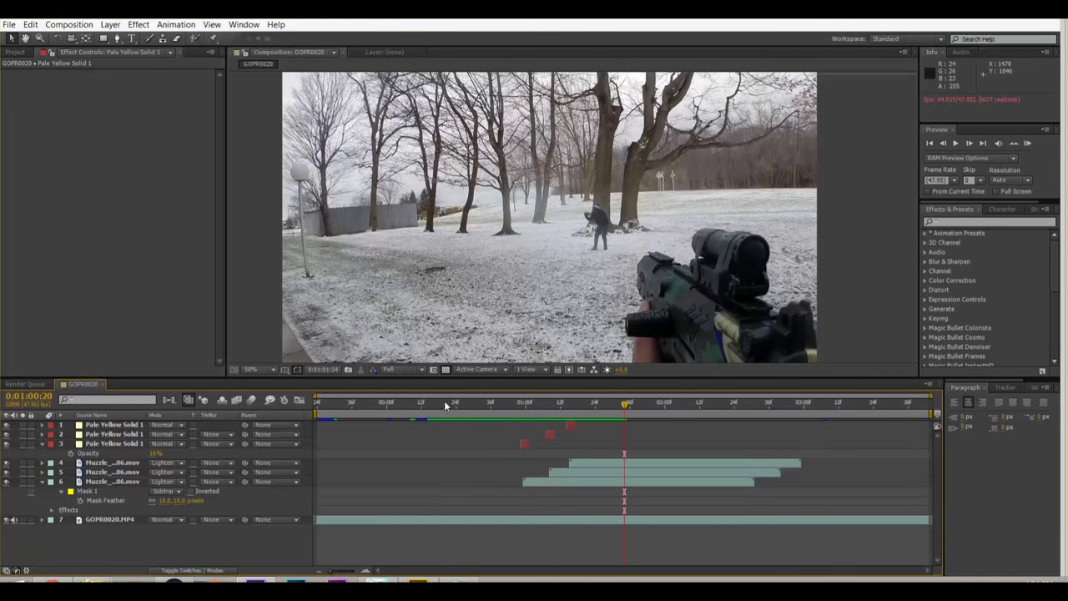
click(444, 402)
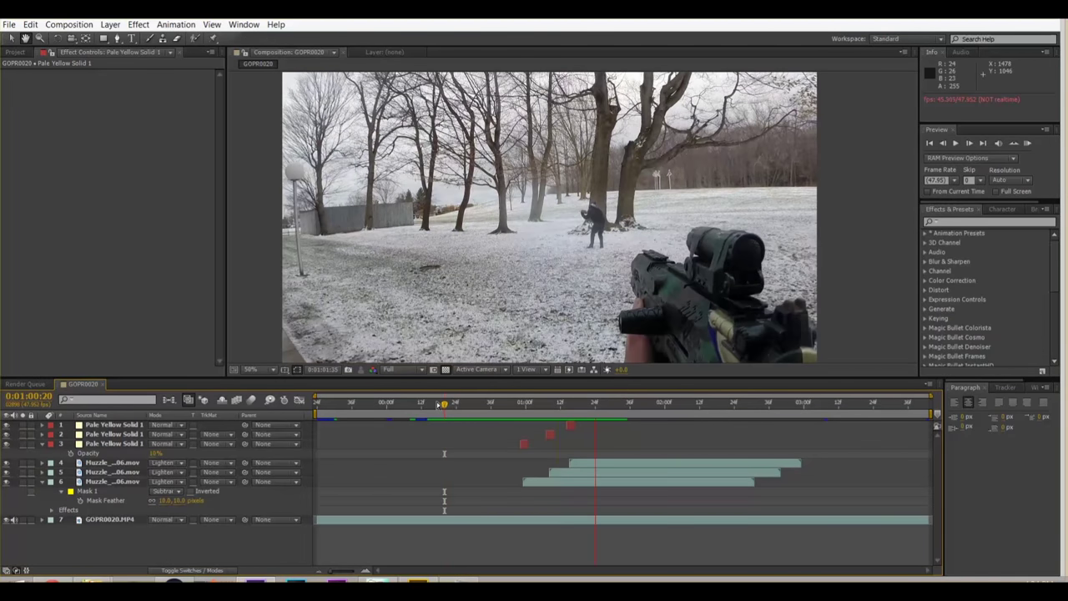
click(451, 404)
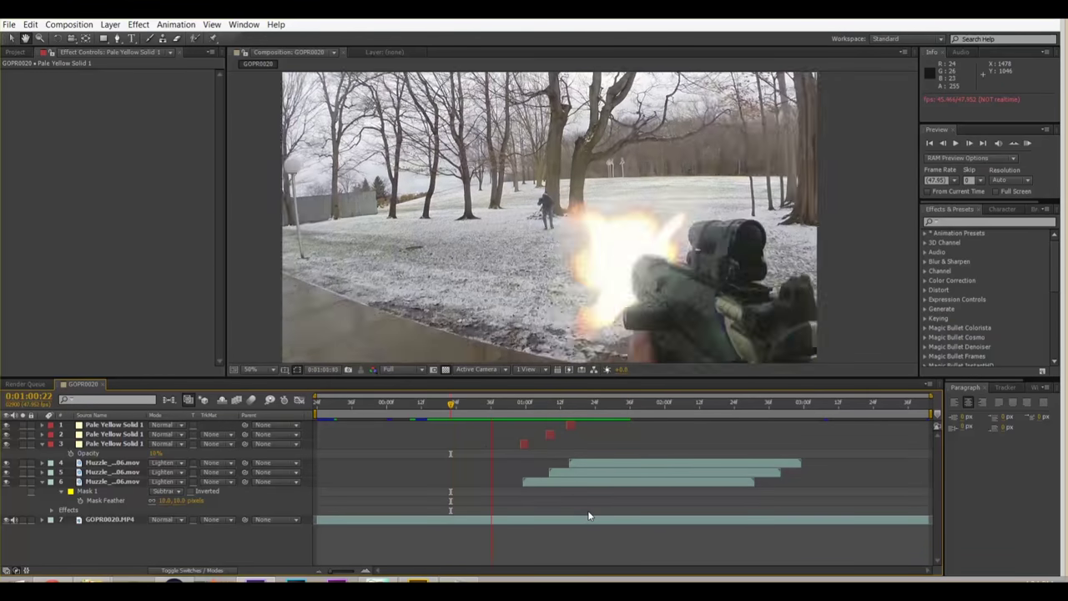
key(space)
click(453, 404)
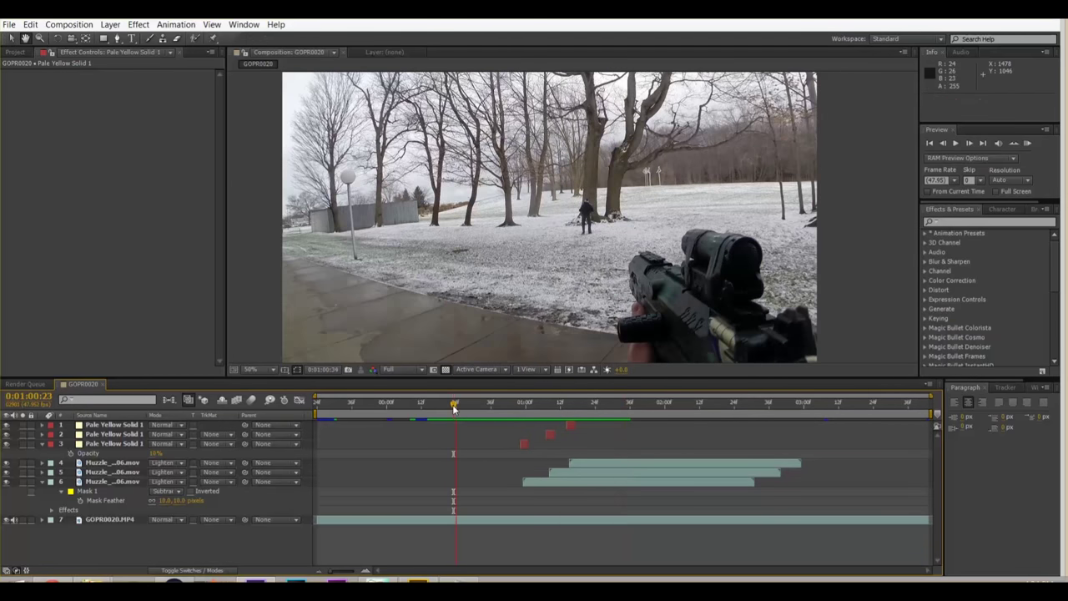
click(451, 405)
key(space)
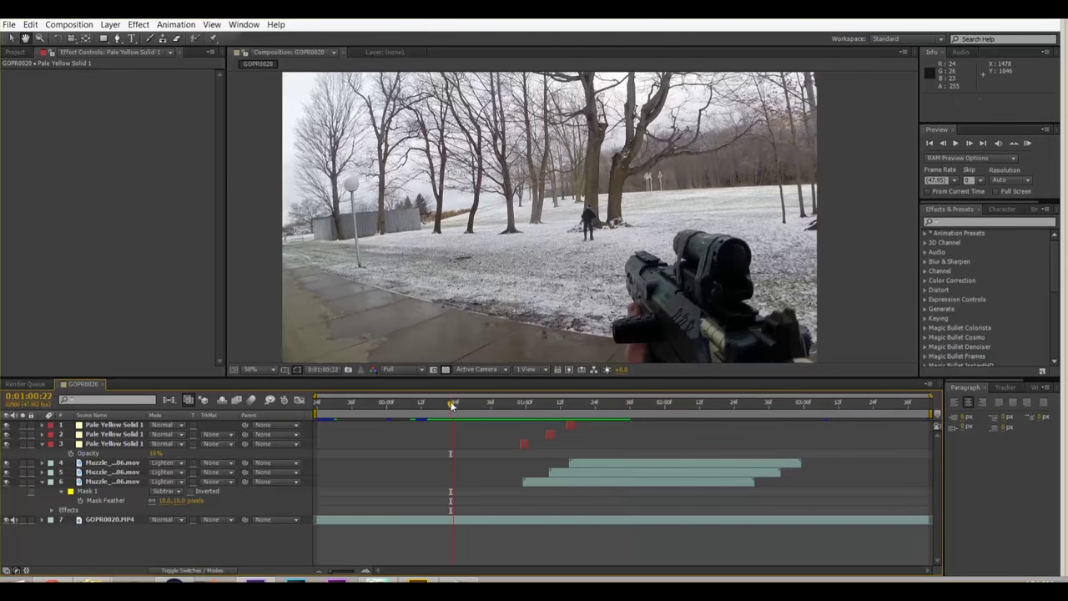
At 0:01:01:00, draw an elliptical mask about 1170 px tall around the muzzle flash on the first pale yellow solid.
drag(451, 406, 523, 420)
click(115, 444)
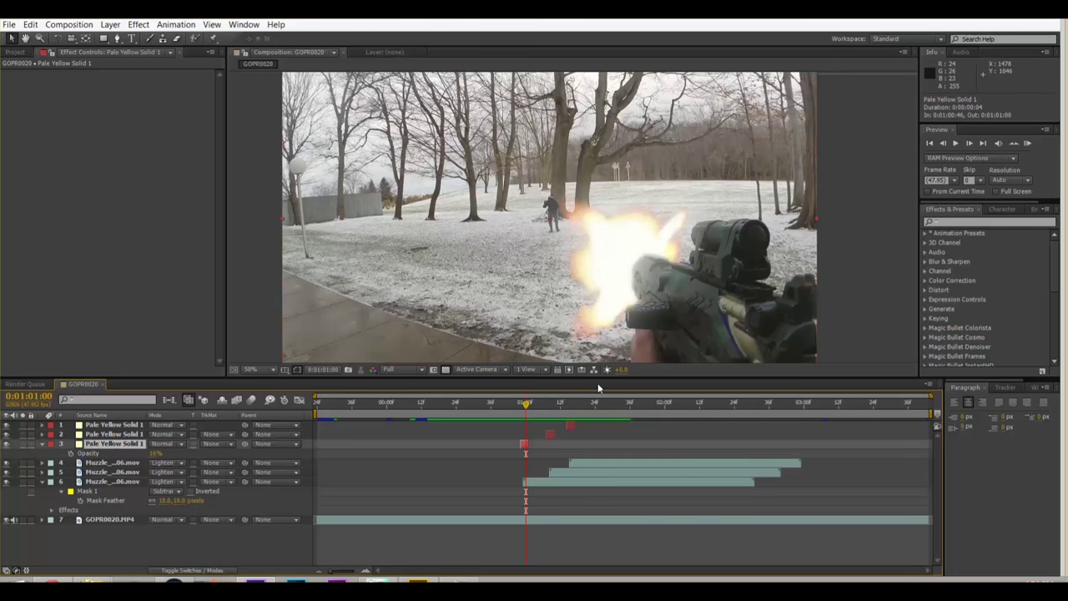
drag(103, 42, 142, 75)
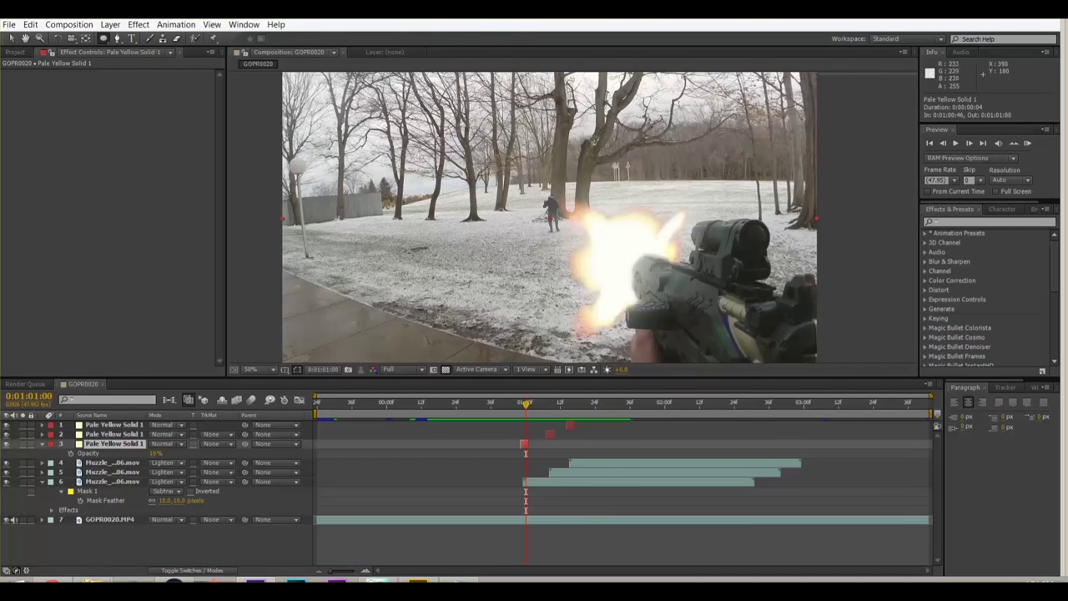
drag(389, 121, 877, 466)
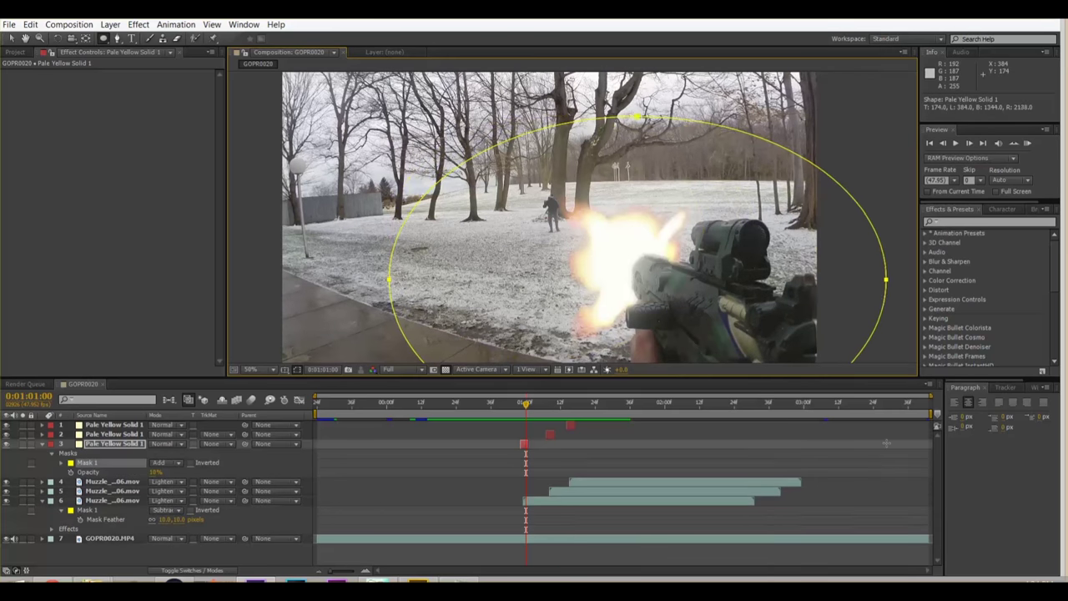
Move the elliptical mask on the first pale yellow solid up and across toward the rifle, and feather it 75 pixels.
key(v)
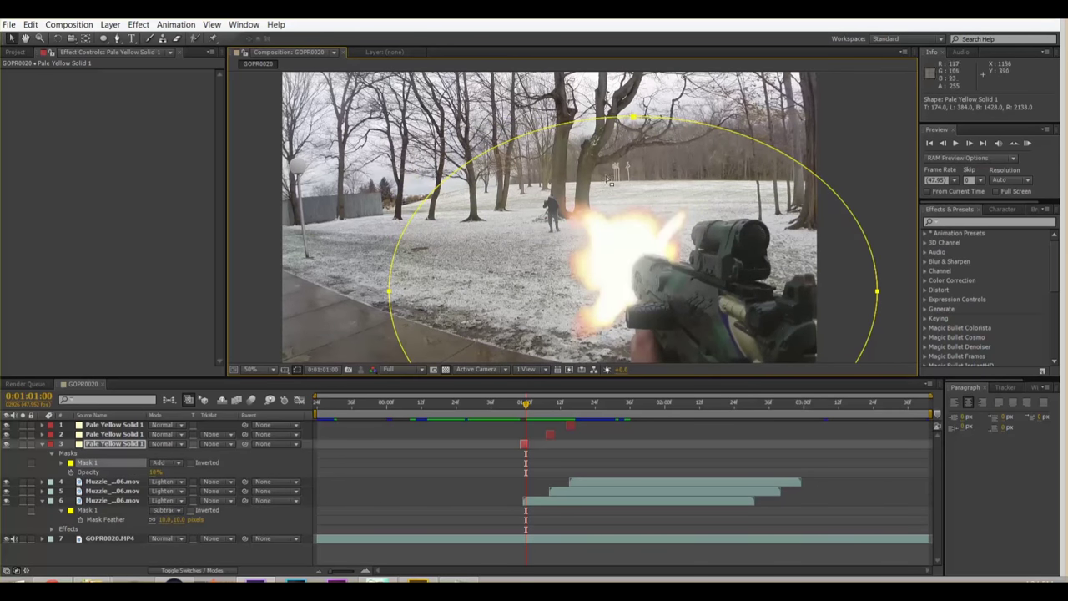
drag(632, 120, 673, 107)
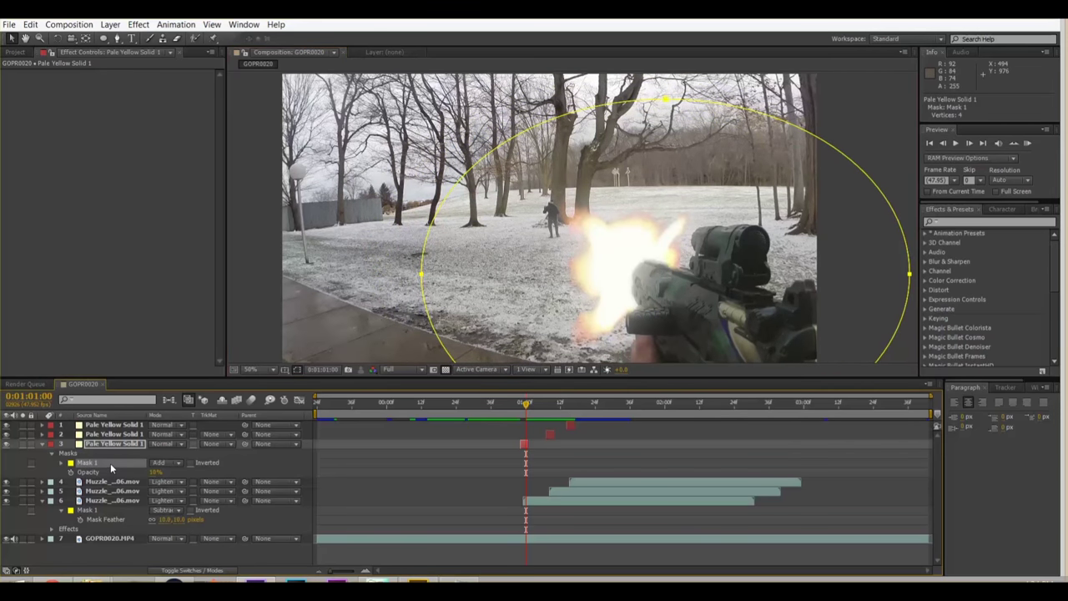
key(f)
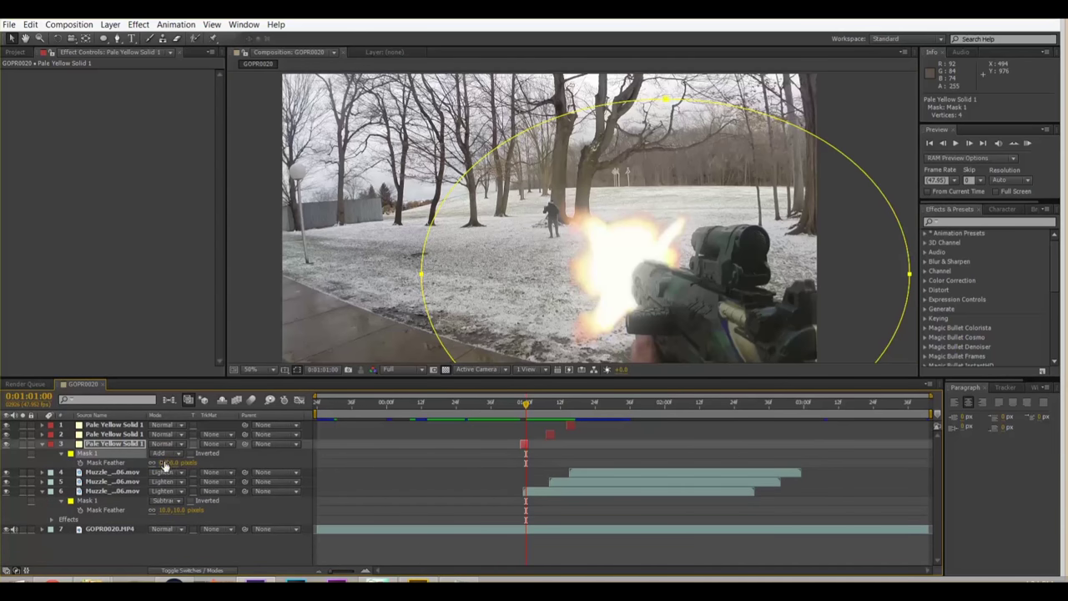
drag(164, 466, 191, 460)
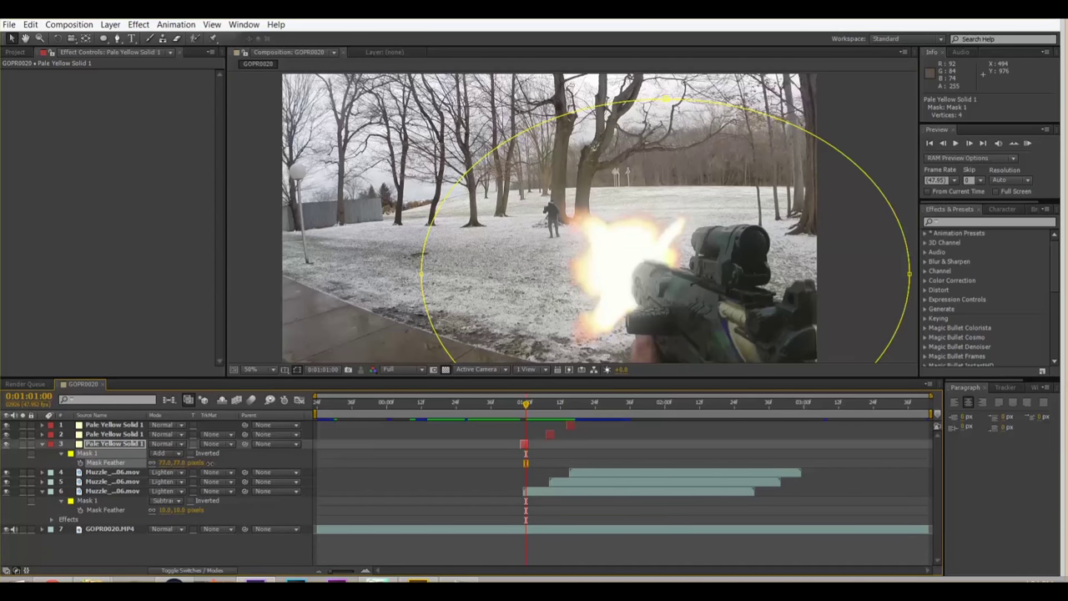
Copy the feathered elliptical mask from the first pale yellow solid onto the solids at the second and third flashes.
click(92, 456)
click(113, 426)
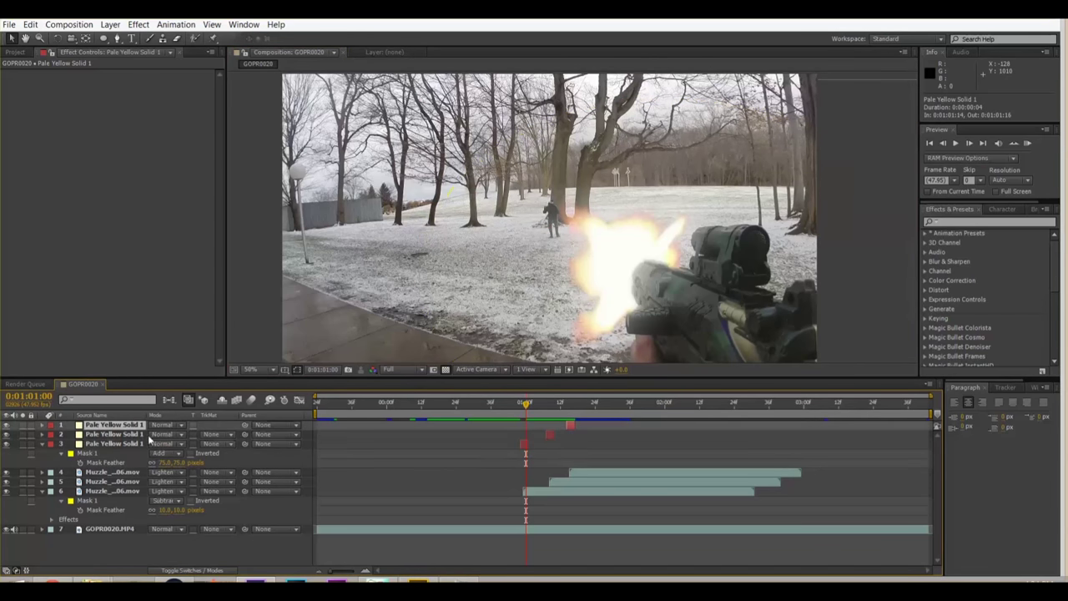
drag(537, 418, 552, 409)
click(490, 442)
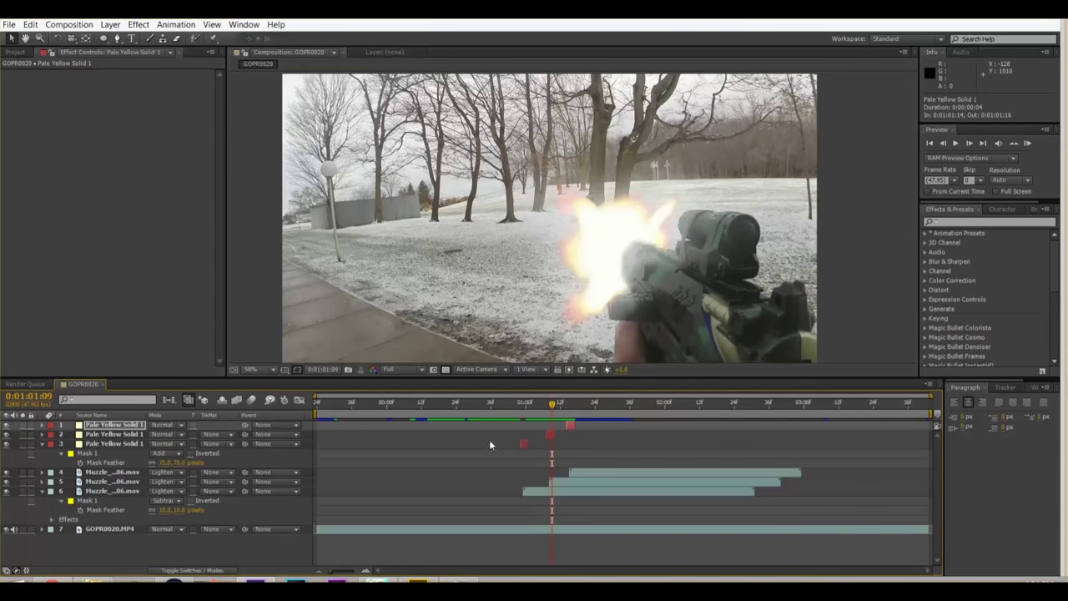
click(104, 434)
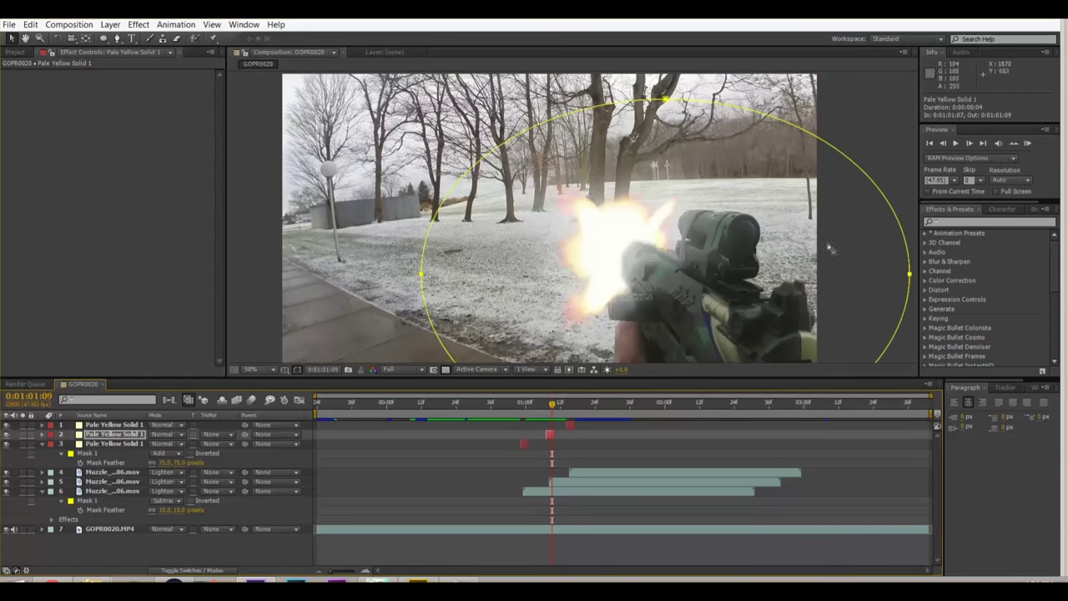
click(883, 131)
Play the shot repeatedly from around 0:01:00:16 to 0:01:00:19 to check the masked light bursts.
click(444, 406)
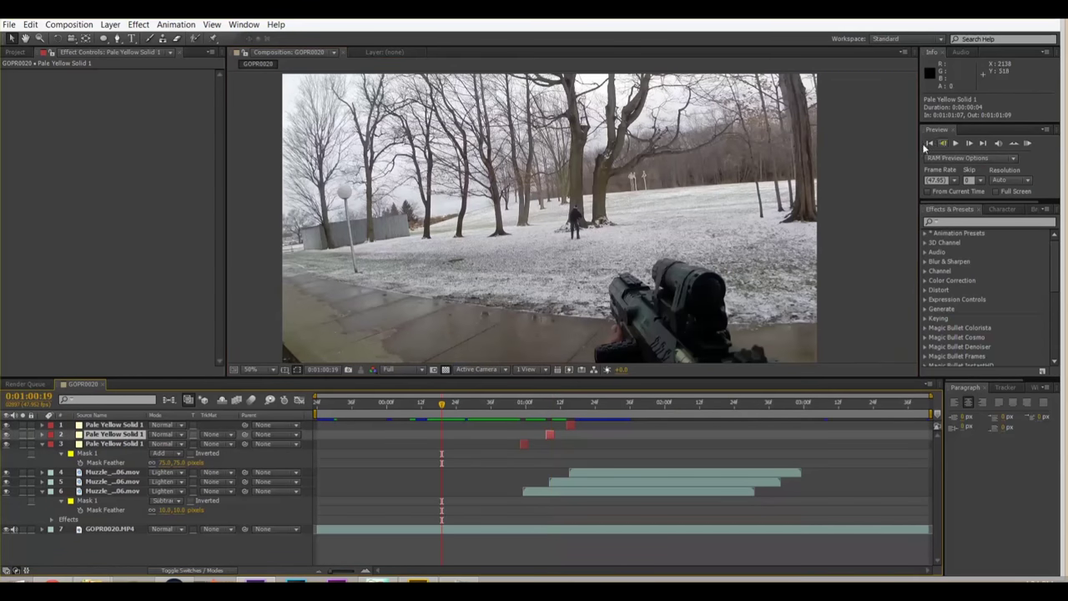
key(space)
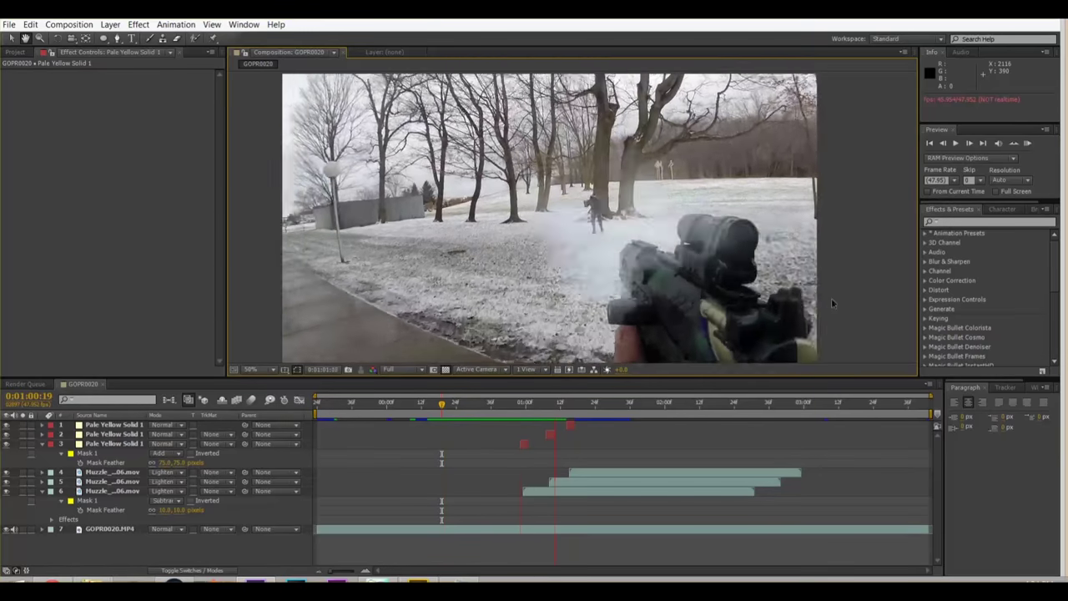
click(430, 406)
key(space)
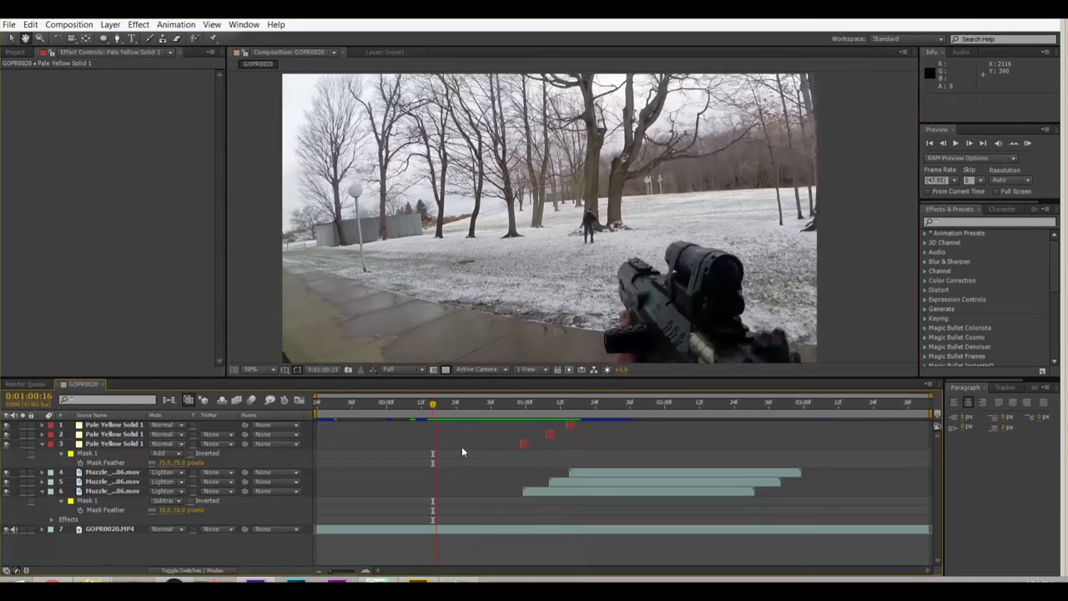
key(space)
click(432, 402)
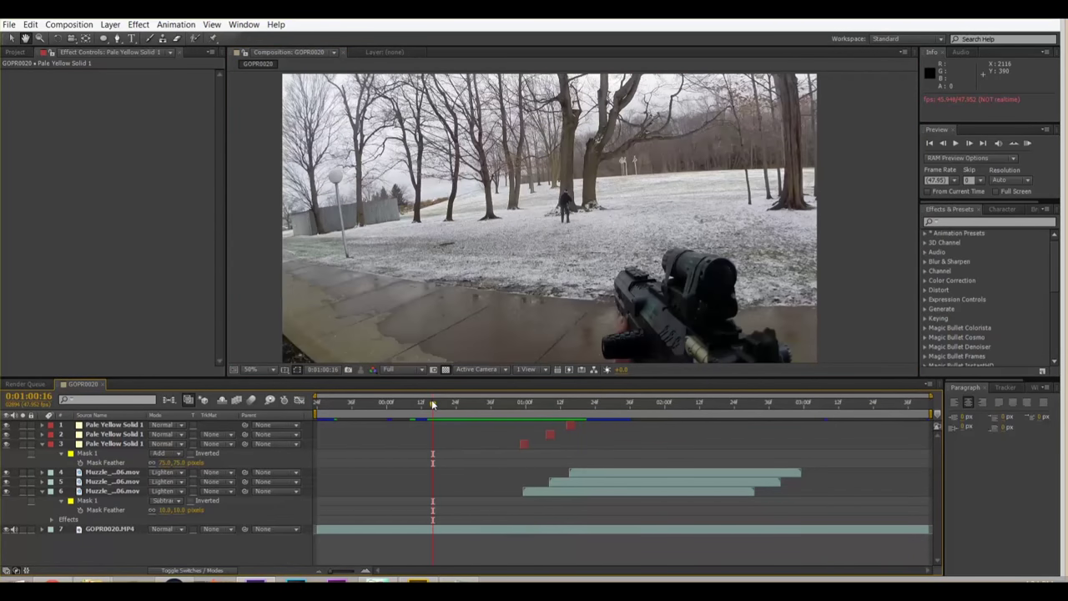
key(space)
key(space)
mouse_move(434, 405)
mouse_down()
mouse_move(532, 411)
mouse_move(442, 416)
mouse_up()
key(space)
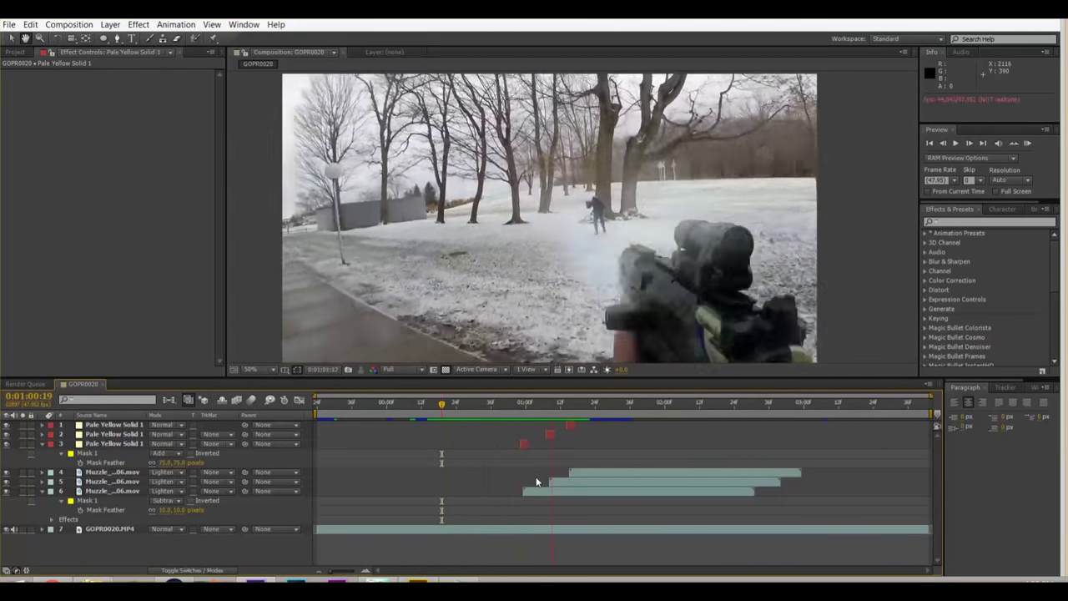
key(space)
key(space)
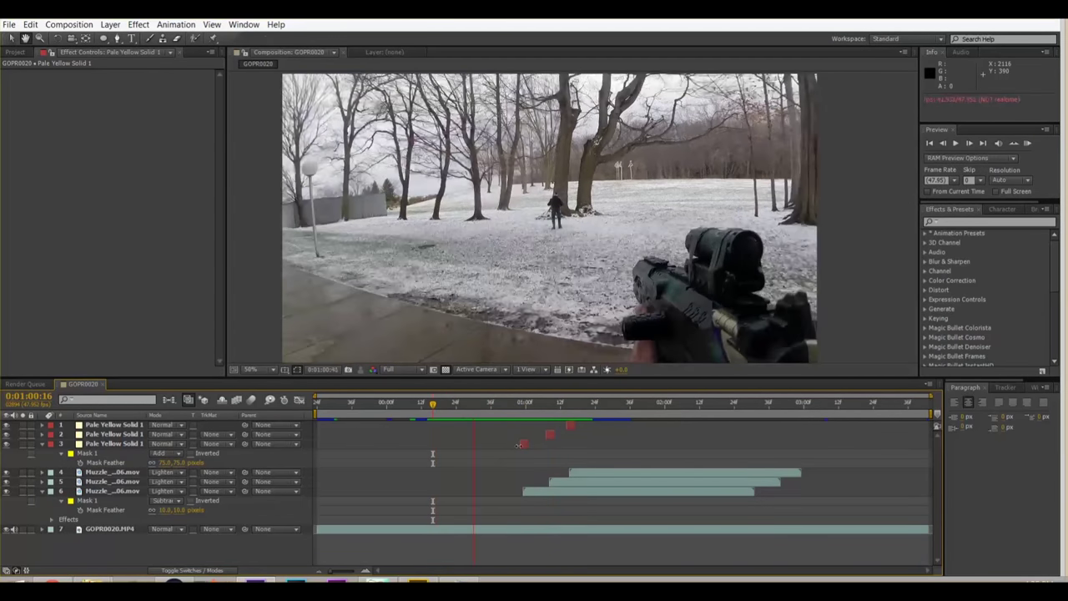
key(space)
At 0:01:00:47, set the mask feather of the first pale yellow solid to 449 pixels.
drag(440, 407, 523, 406)
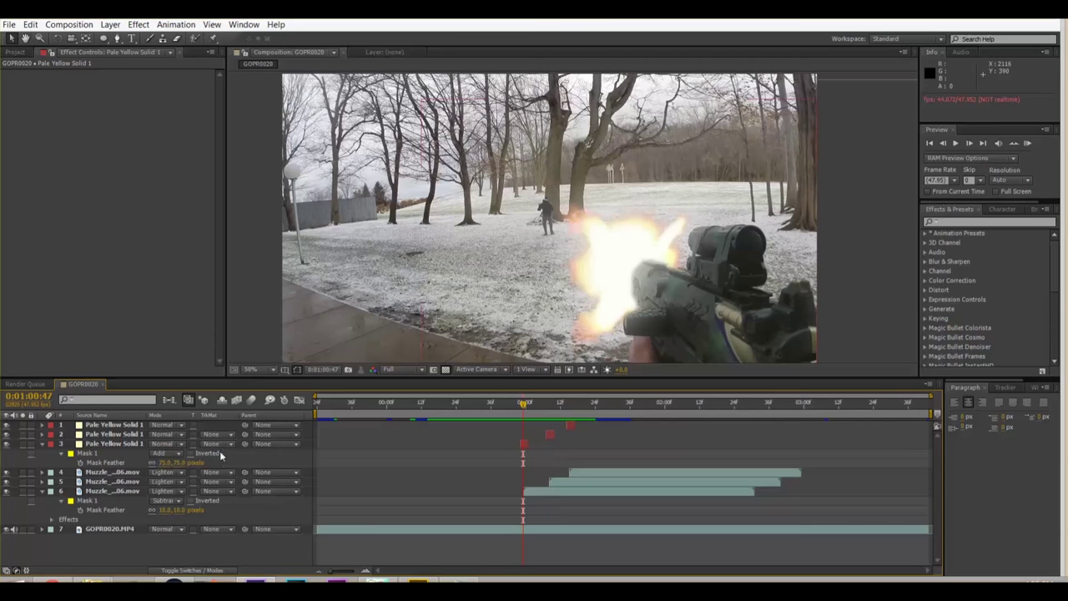
click(116, 443)
drag(164, 462, 197, 462)
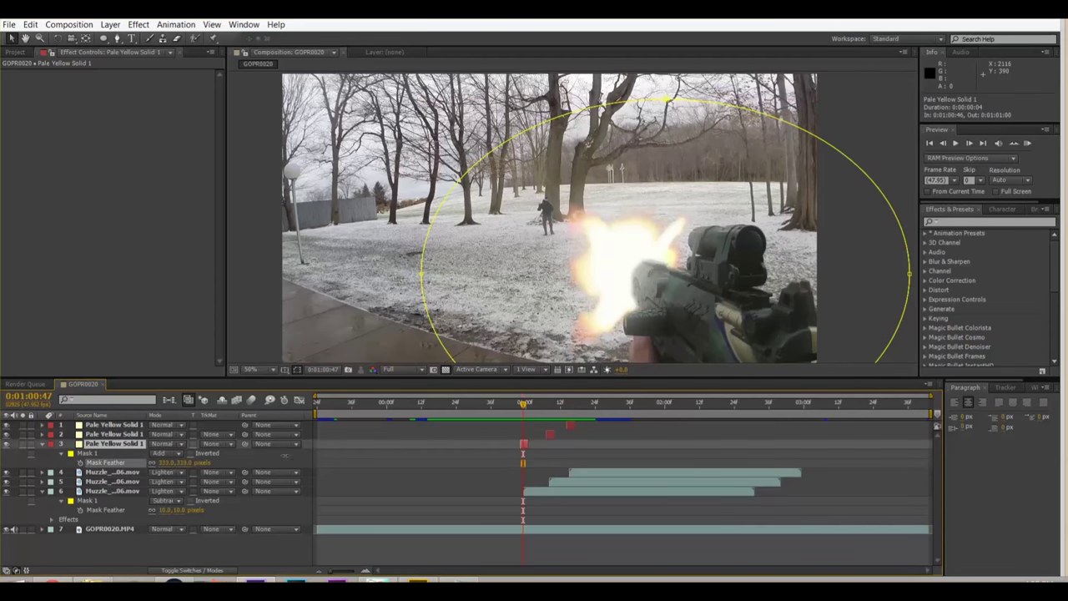
drag(364, 456, 334, 456)
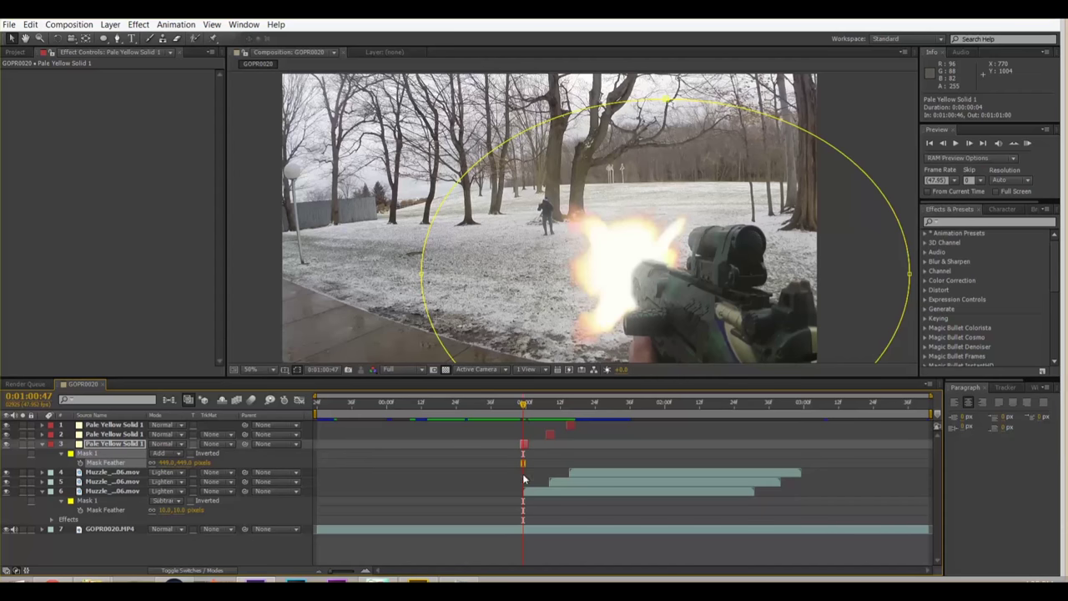
Set the mask feather of the pale yellow solid at the second flash to 500 pixels.
click(549, 435)
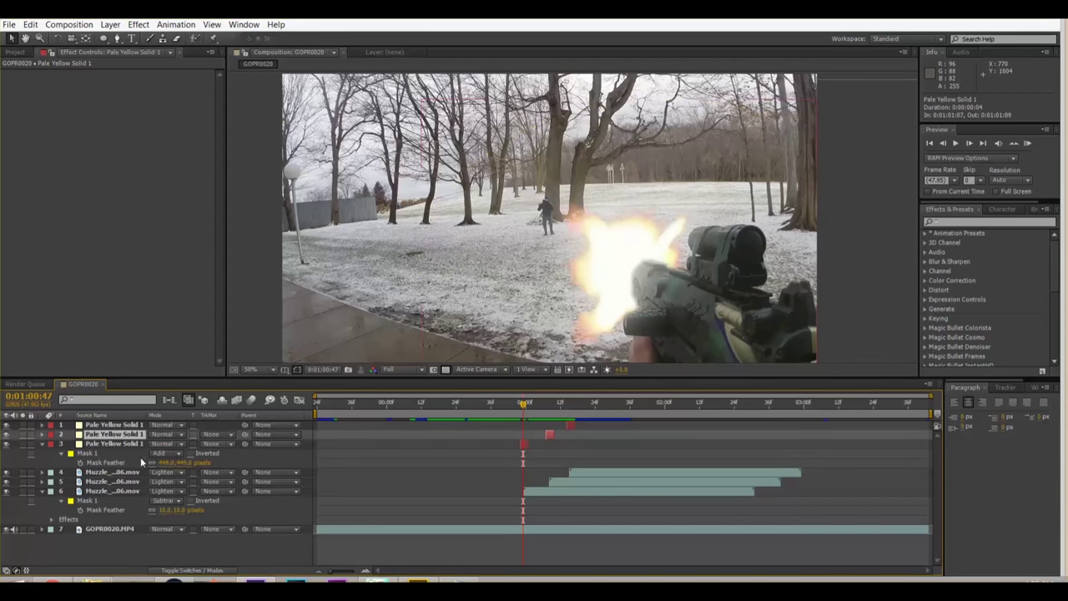
key(f)
click(165, 454)
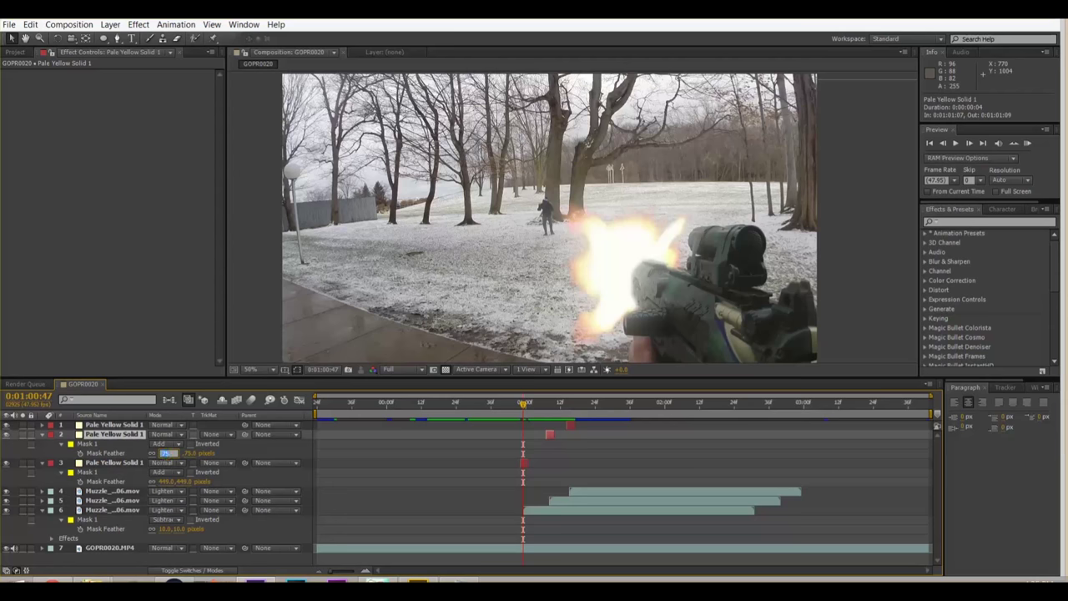
text(500)
key(Return)
Set the mask feather of the pale yellow solid at the third flash to 500 pixels.
click(572, 428)
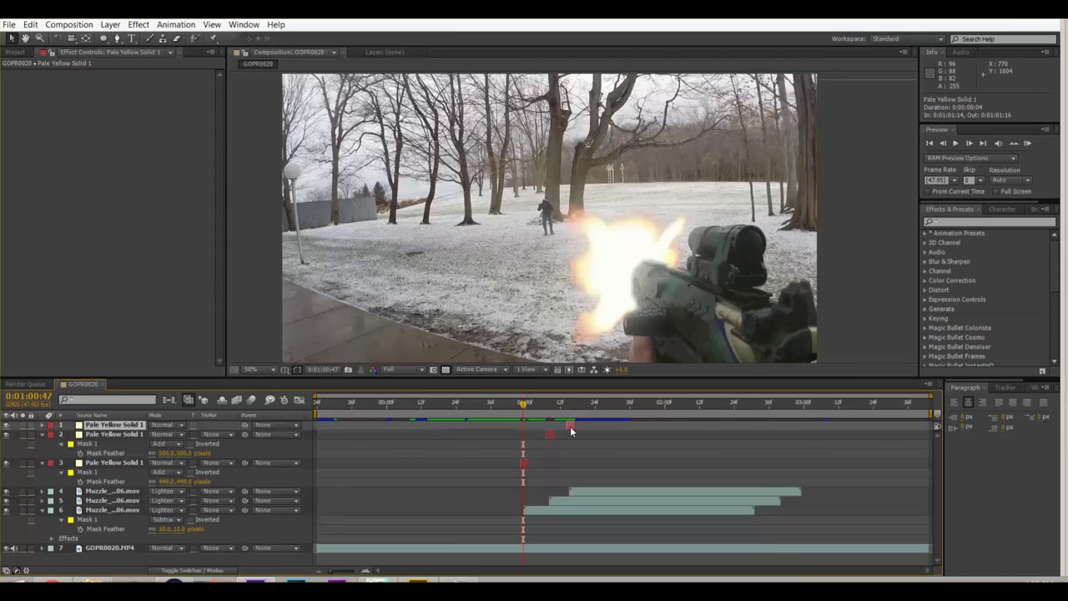
key(f)
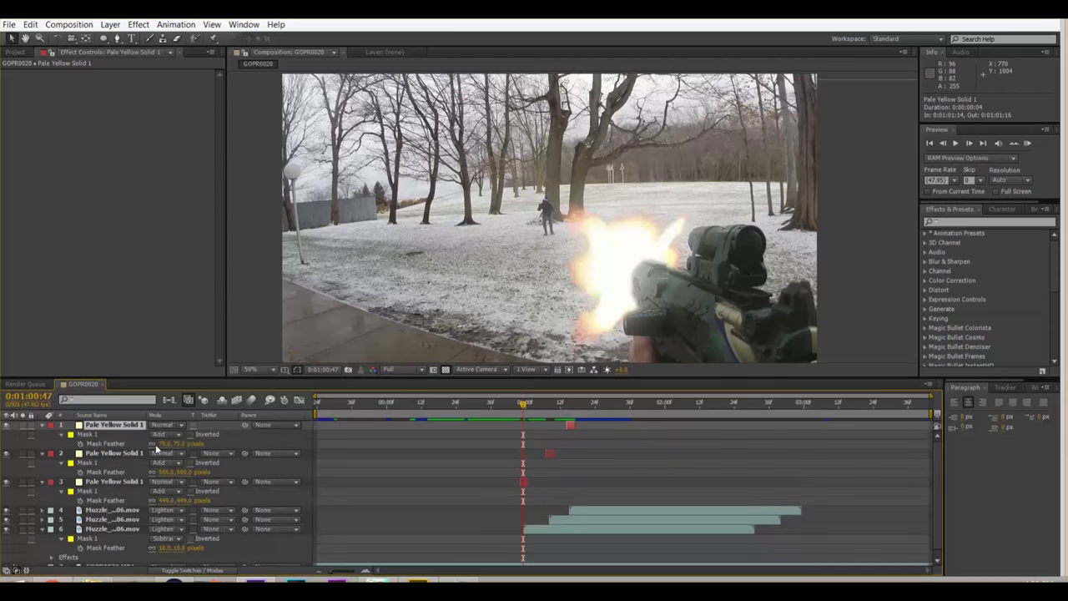
click(167, 443)
text(500)
key(Return)
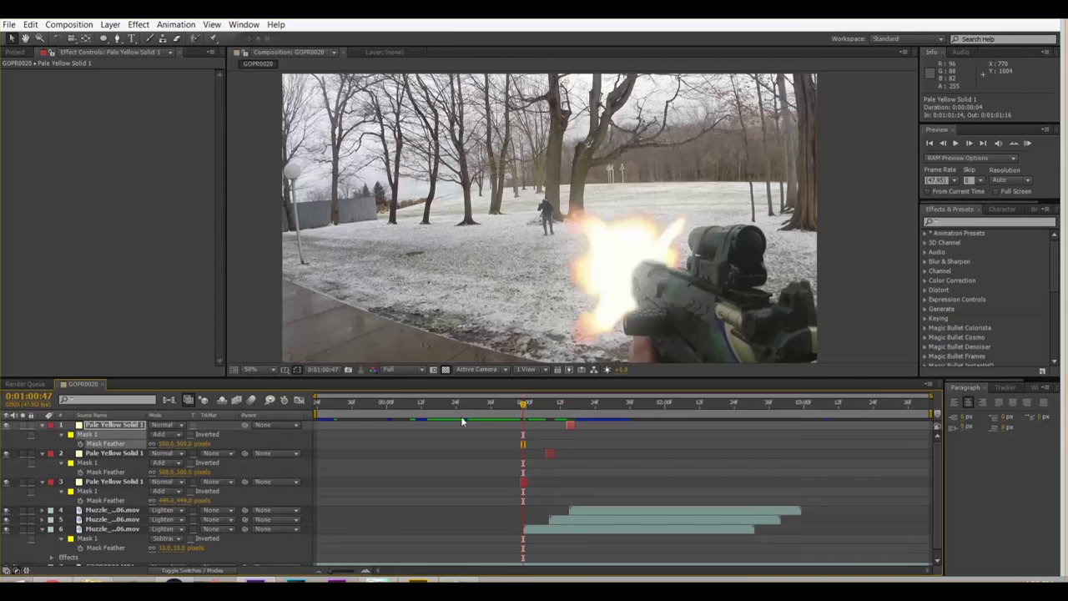
Play and scrub through the three shots from around 0:01:00:24 to check the softly feathered light bursts.
key(space)
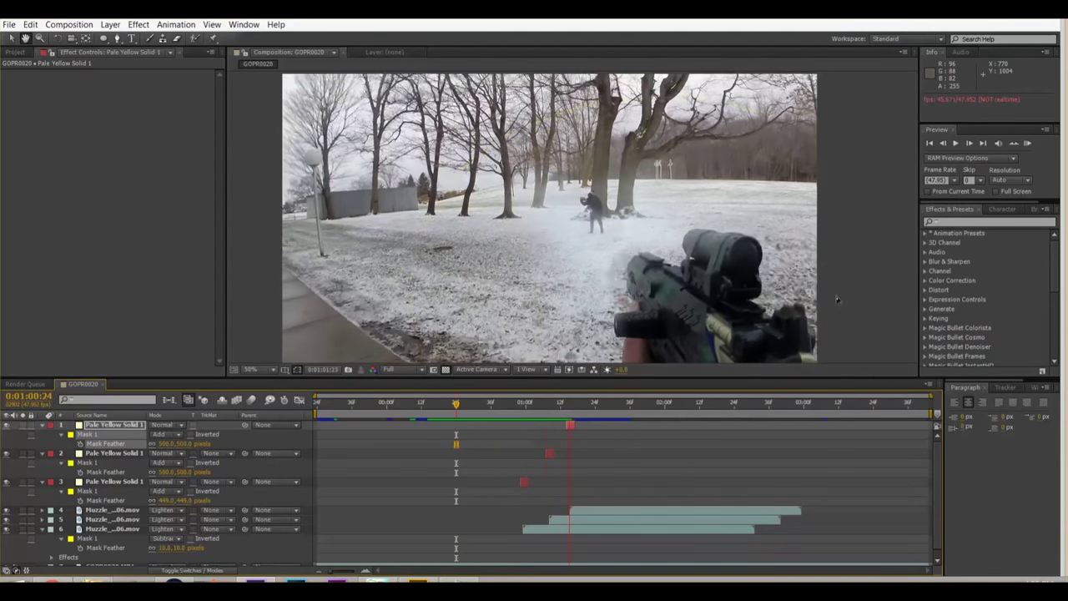
key(space)
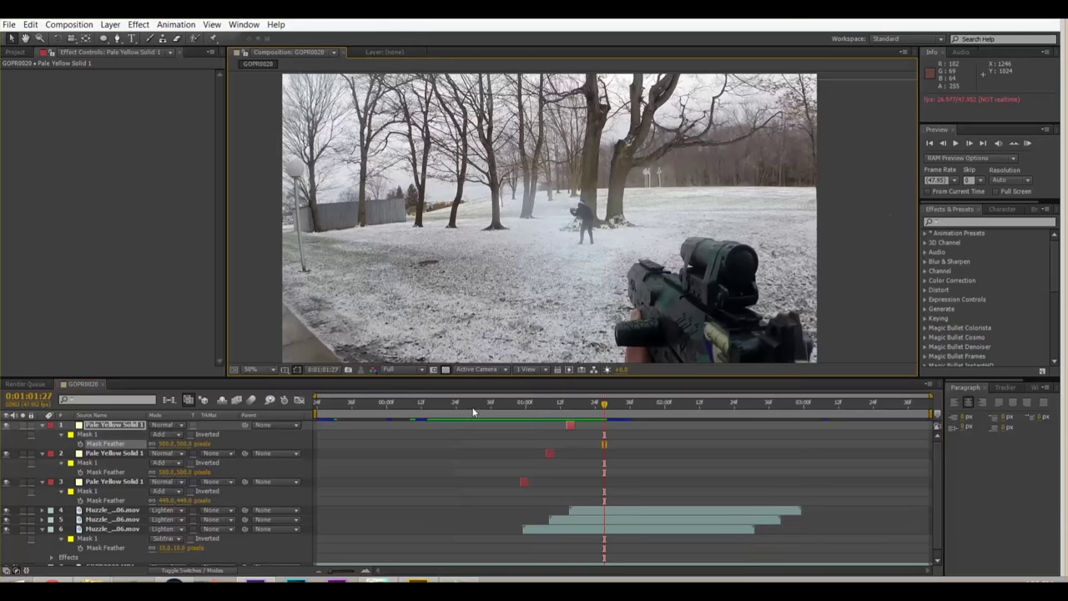
key(space)
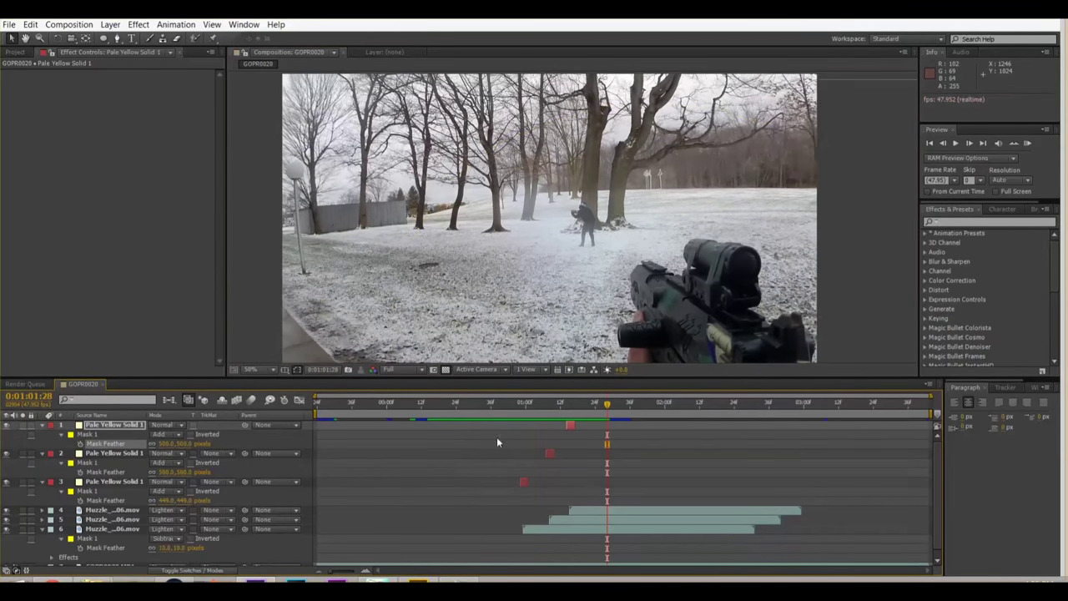
click(475, 412)
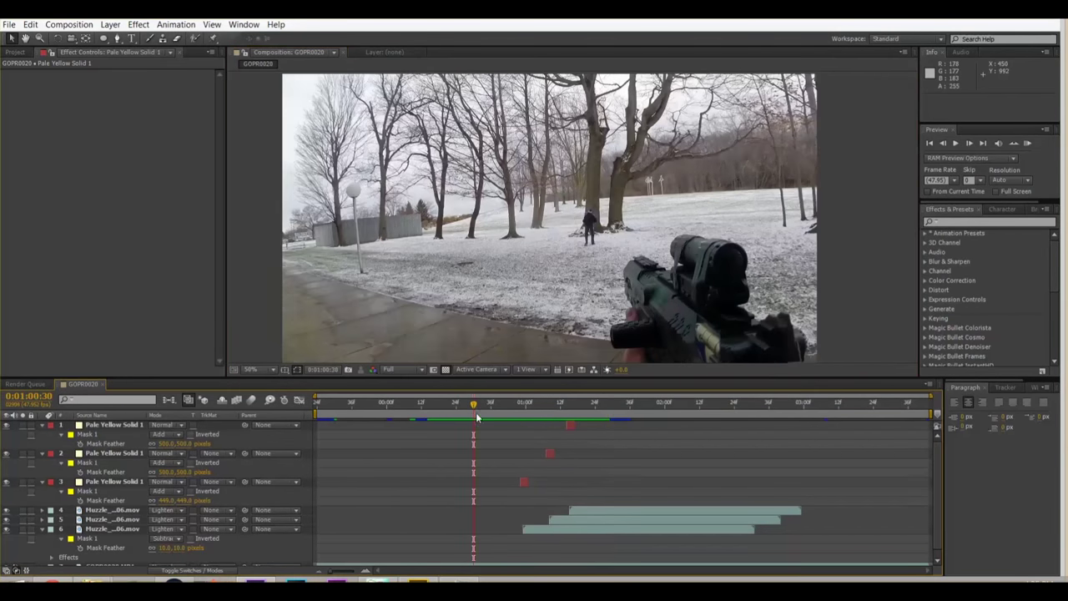
key(space)
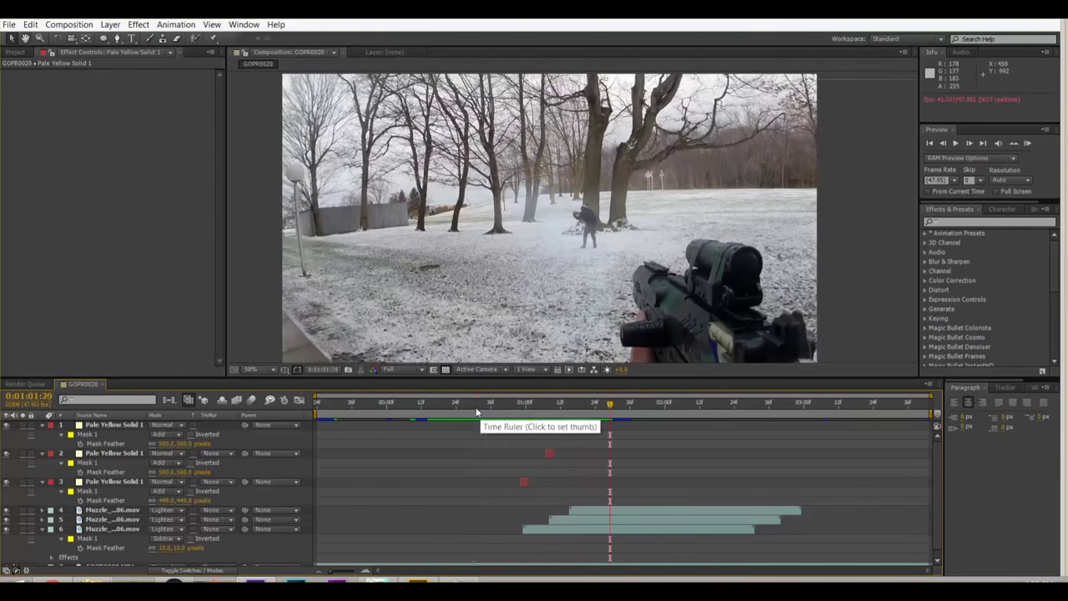
click(476, 412)
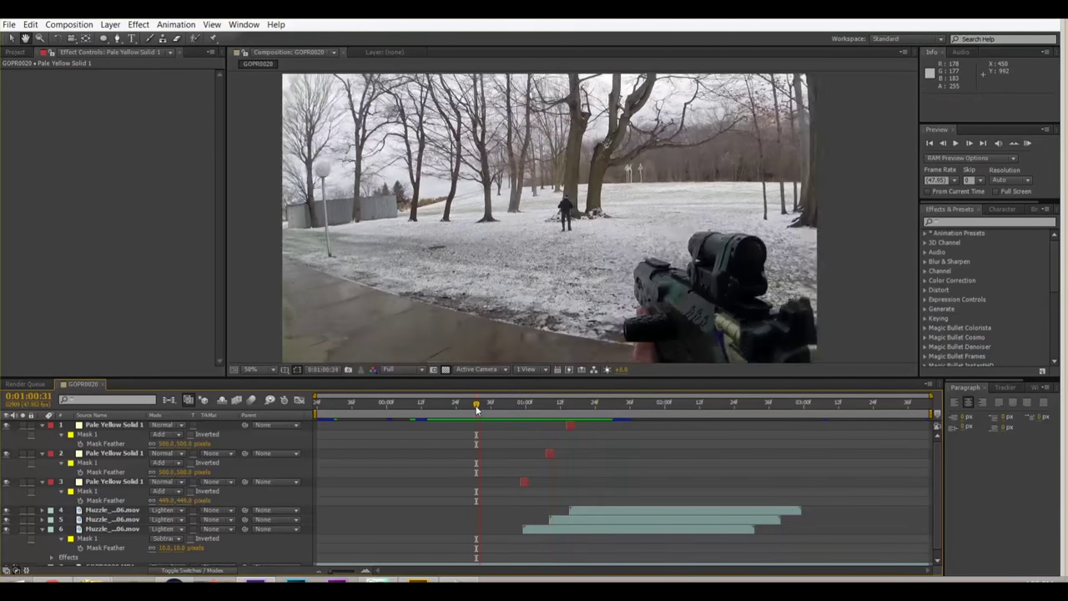
key(space)
click(459, 407)
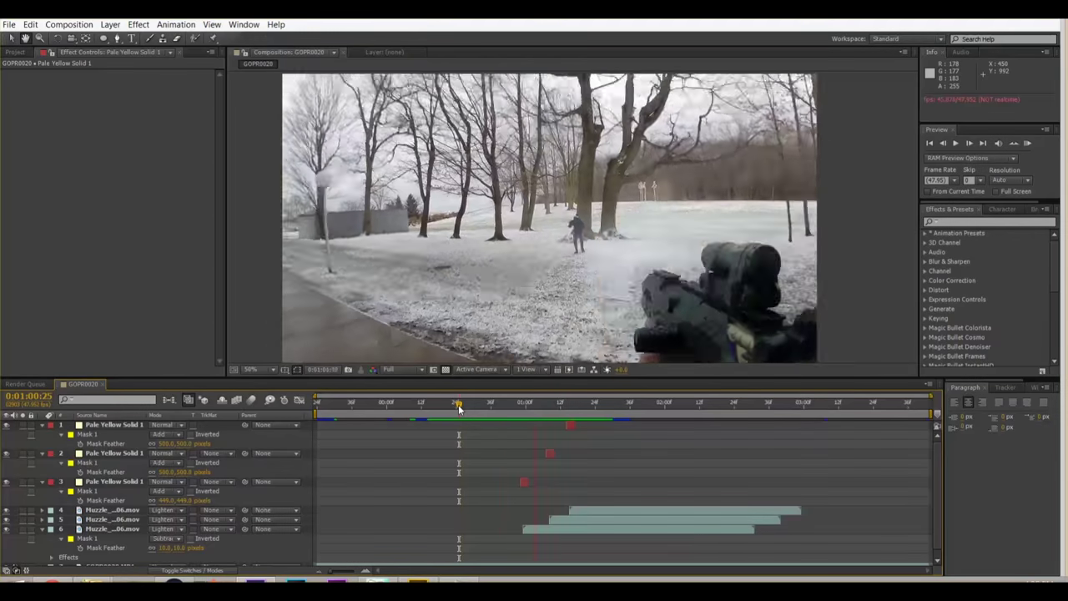
drag(457, 404, 587, 407)
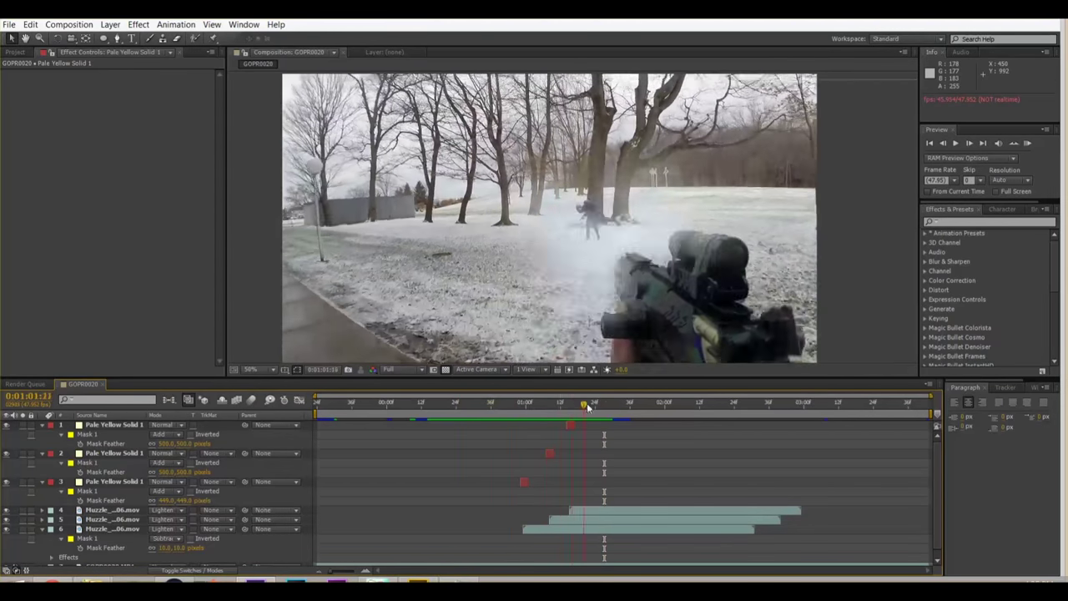
click(486, 407)
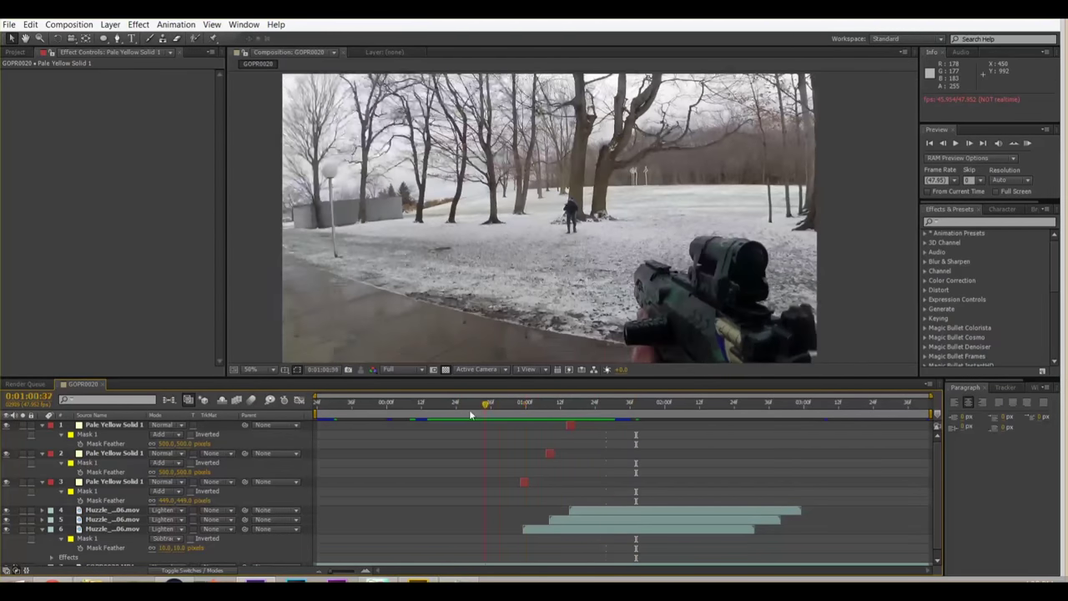
At 0:01:00:47, duplicate the GOPR0020.MP4 footage layer and apply Gaussian Blur with a blurriness of about 24 to the upper copy.
drag(470, 413, 523, 425)
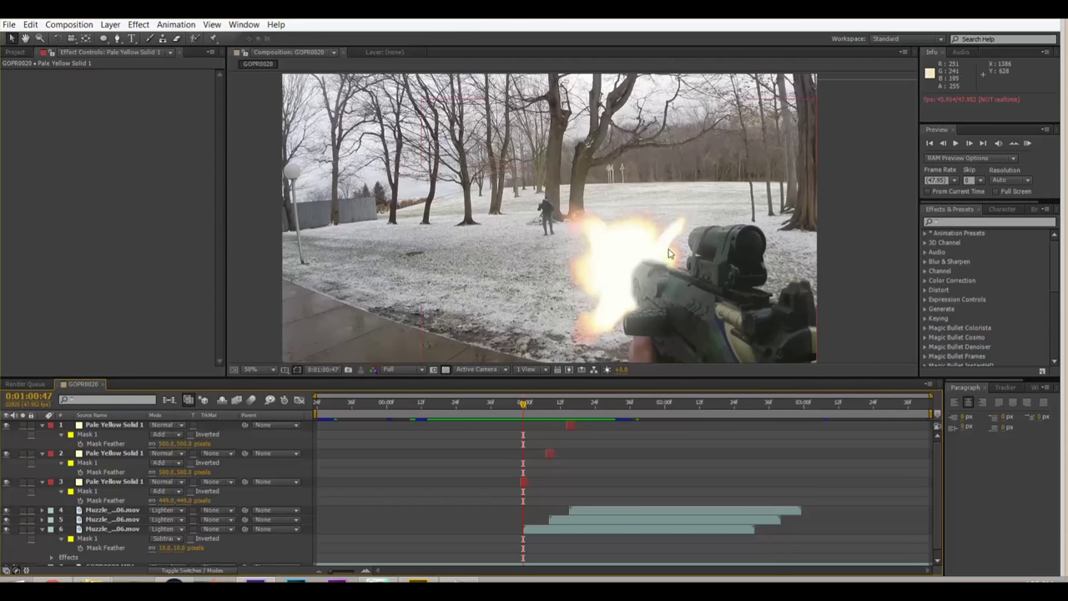
click(102, 566)
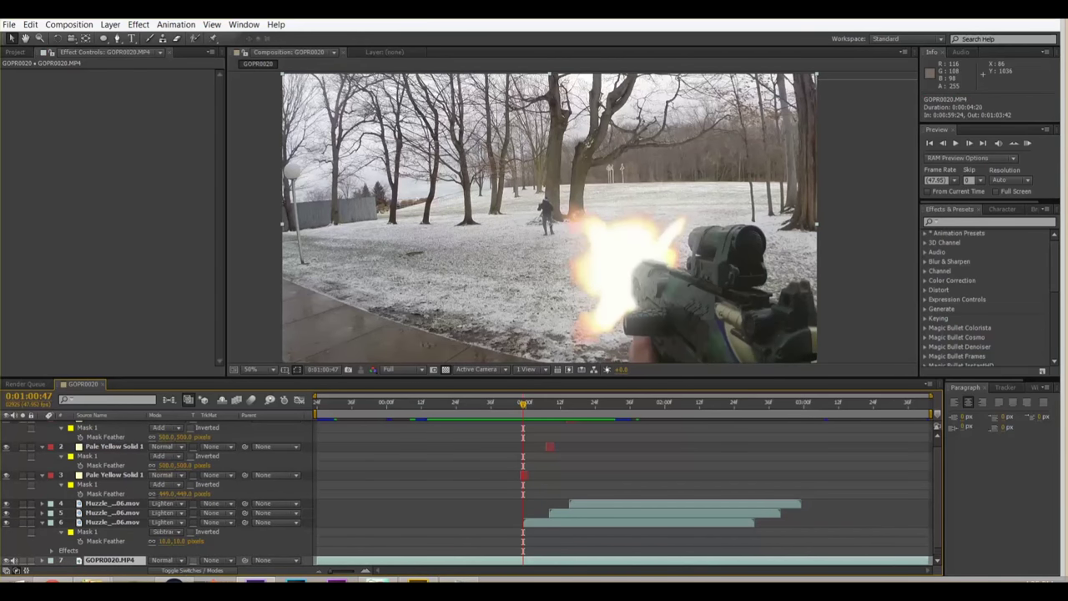
key(ctrl+d)
click(139, 24)
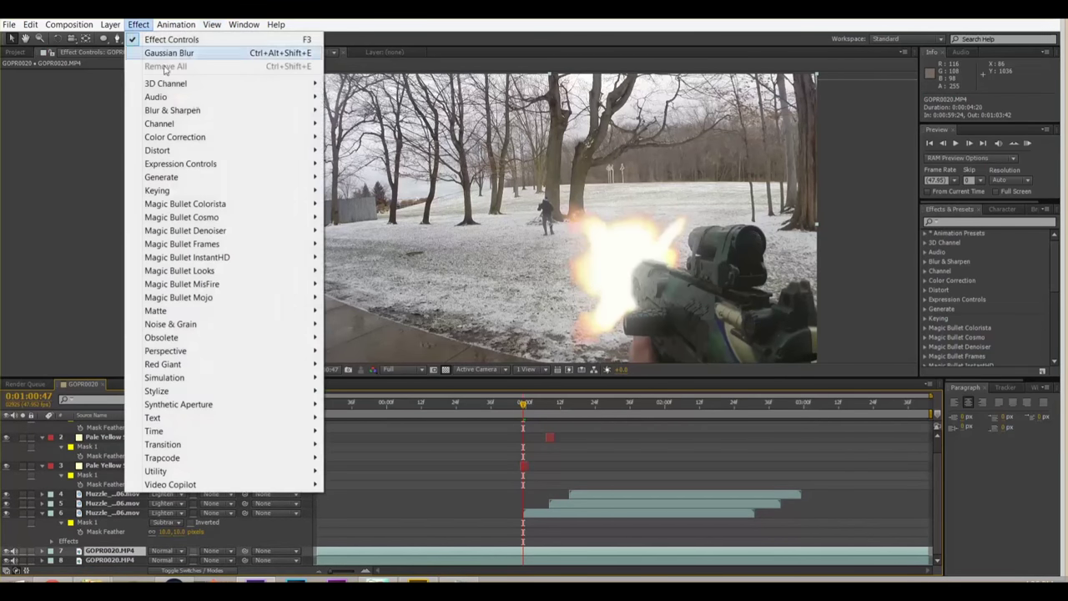
mouse_move(206, 111)
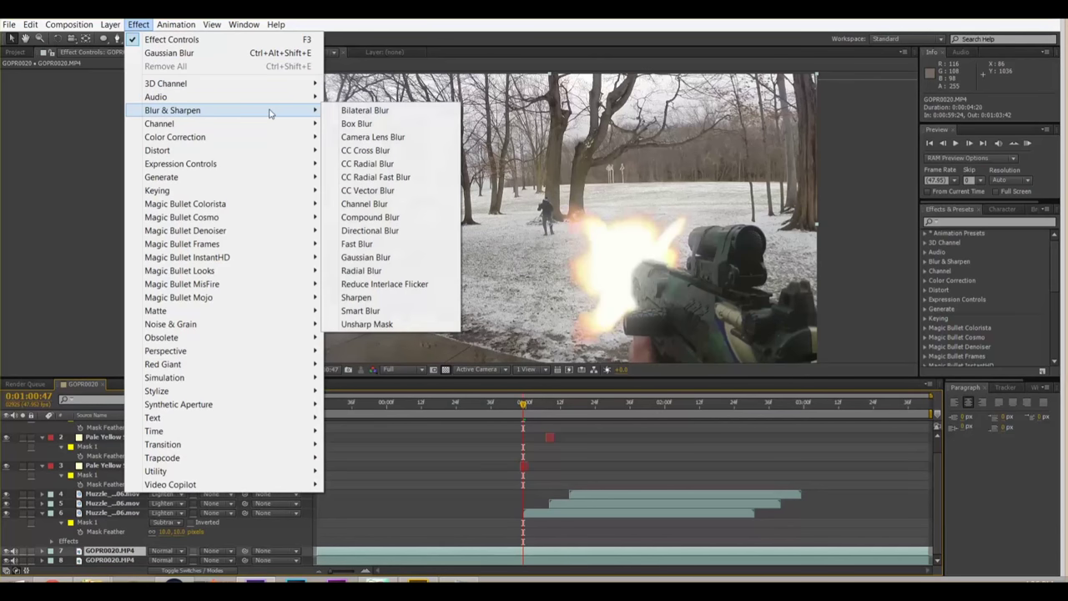
click(396, 257)
drag(127, 85, 267, 78)
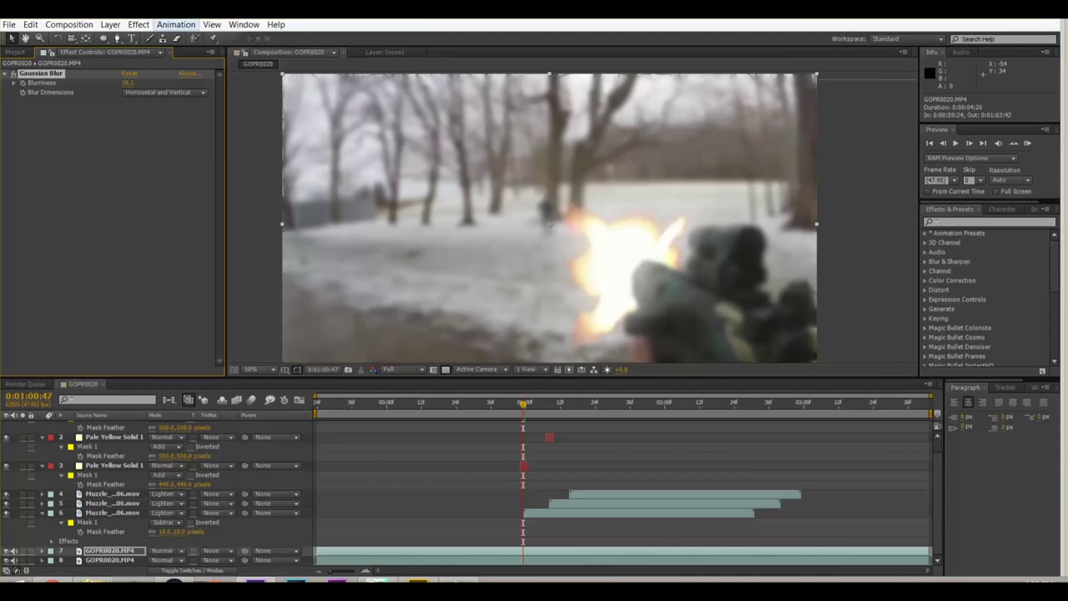
Draw a closed seven-point mask around the rifle and muzzle flash on the blurred footage copy with the Pen tool.
click(118, 39)
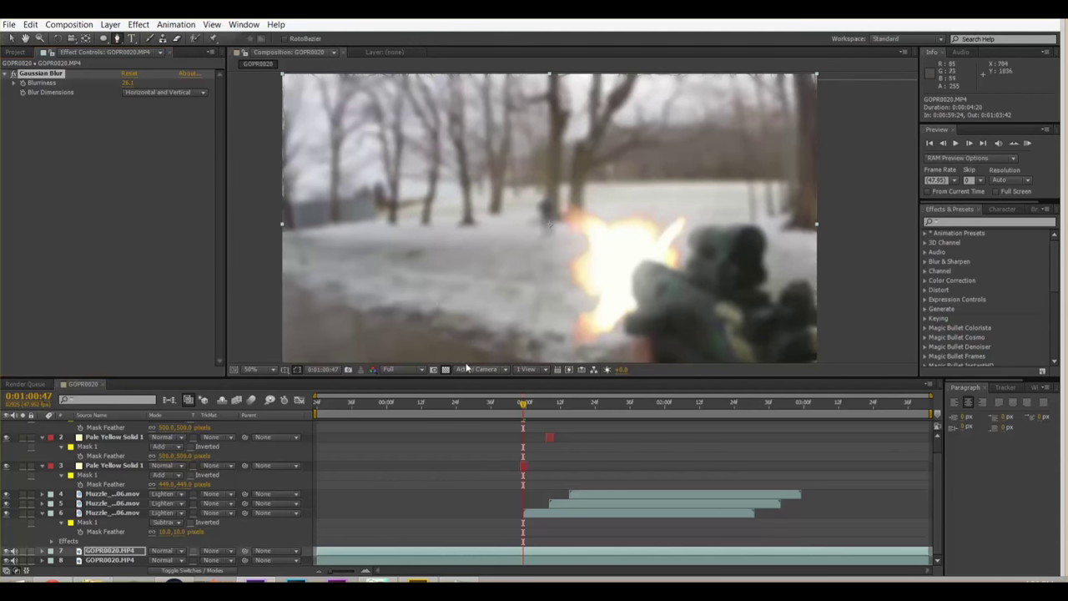
scroll(510, 327, down, 1)
click(502, 312)
click(533, 278)
click(566, 237)
click(599, 219)
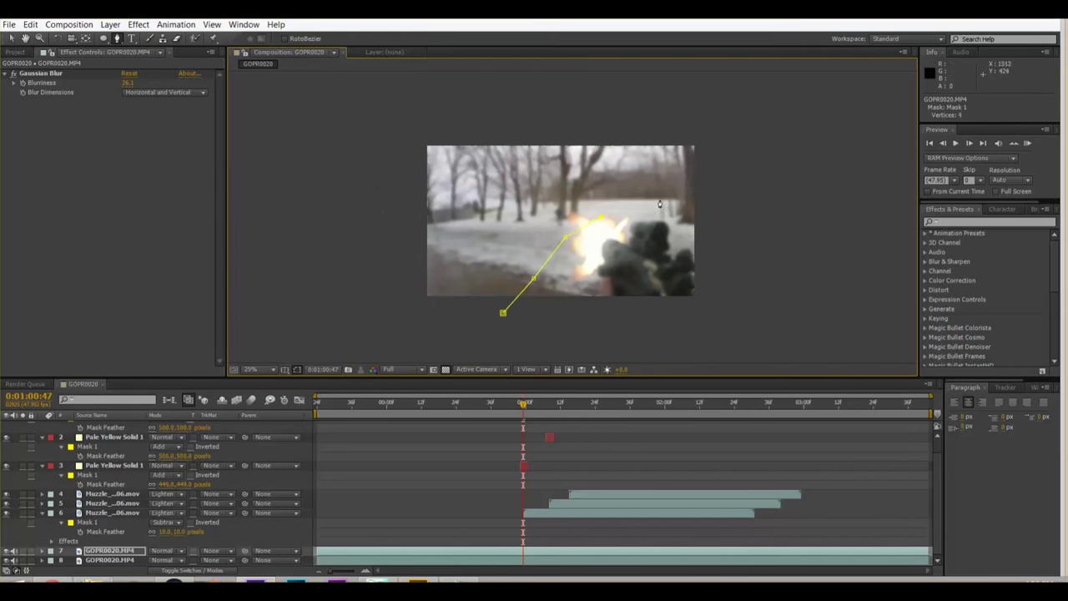
click(661, 199)
click(741, 196)
click(732, 325)
click(503, 312)
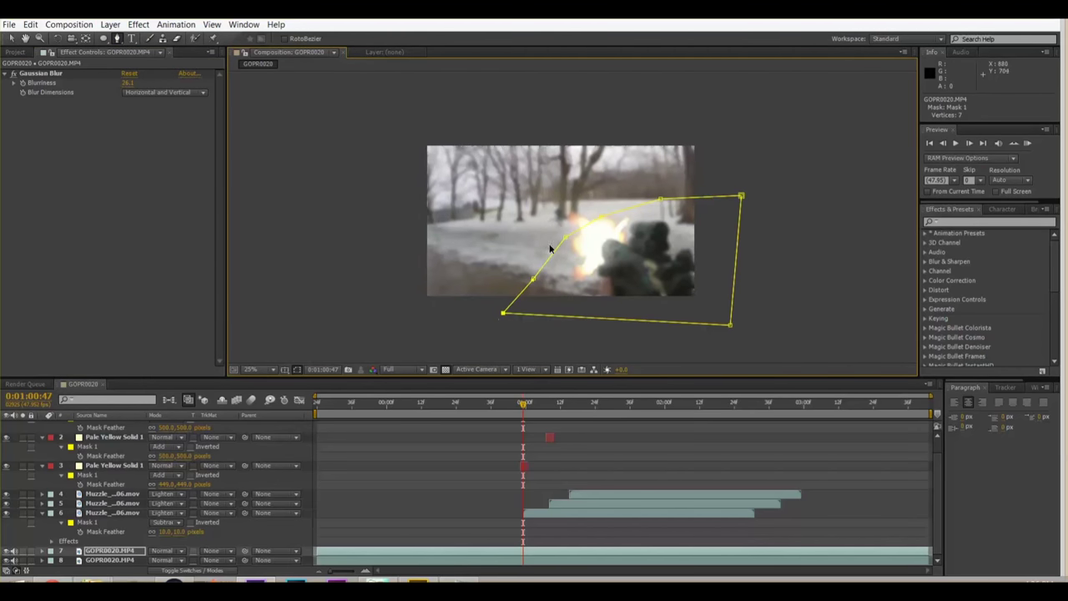
Set the mask feather of the blurred footage copy to 353 pixels and deselect the layer.
key(period)
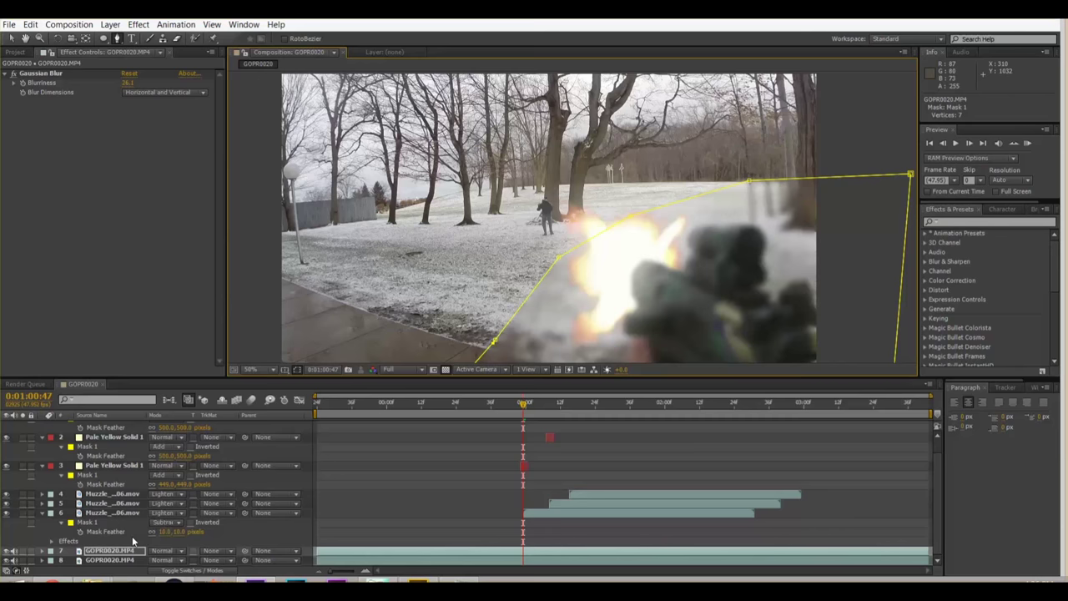
key(f)
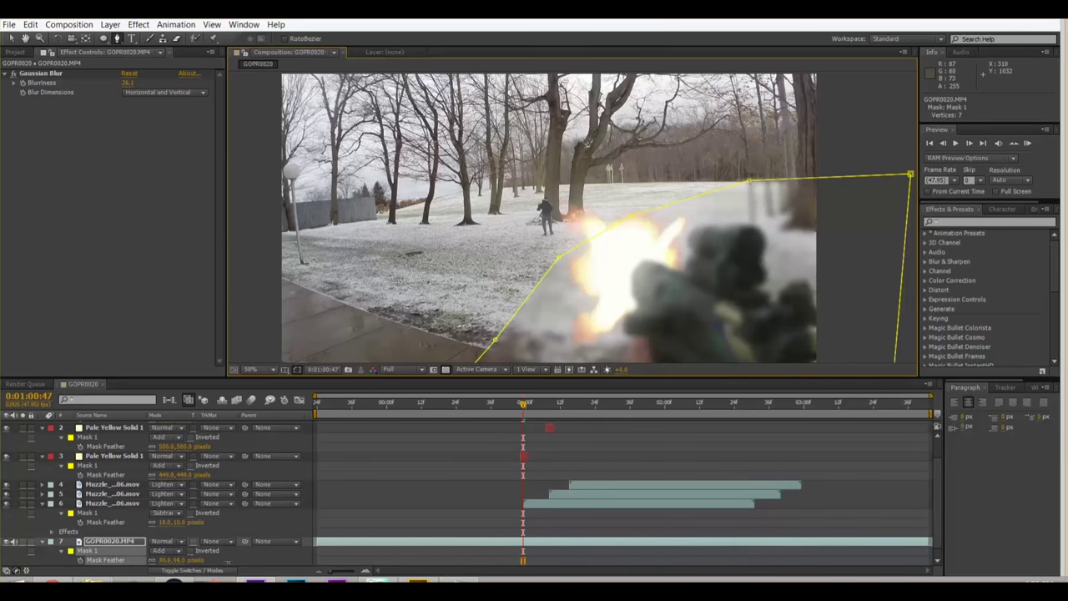
drag(171, 560, 285, 561)
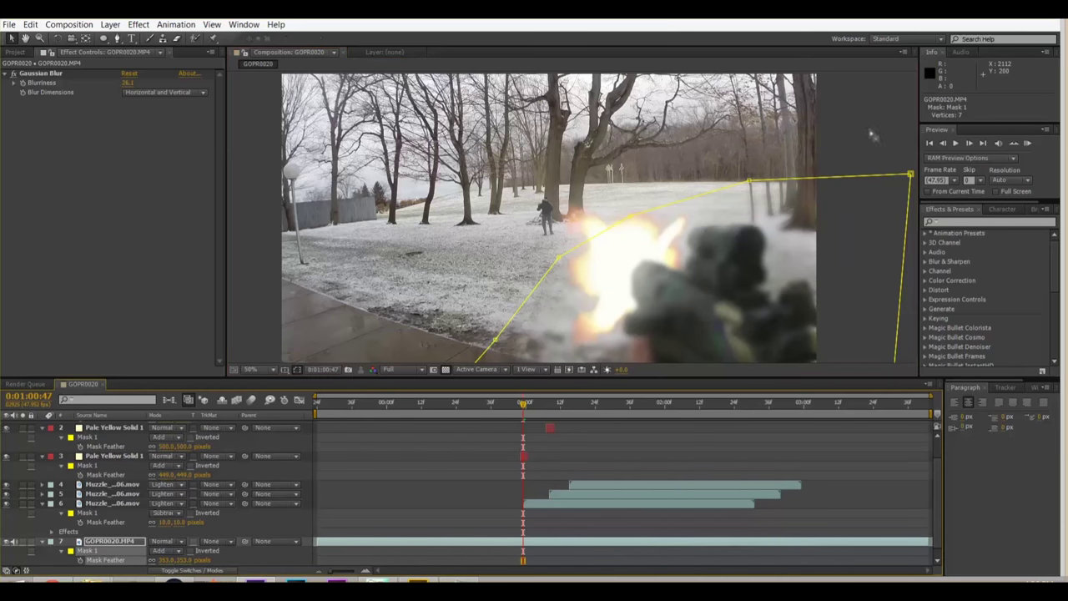
click(845, 75)
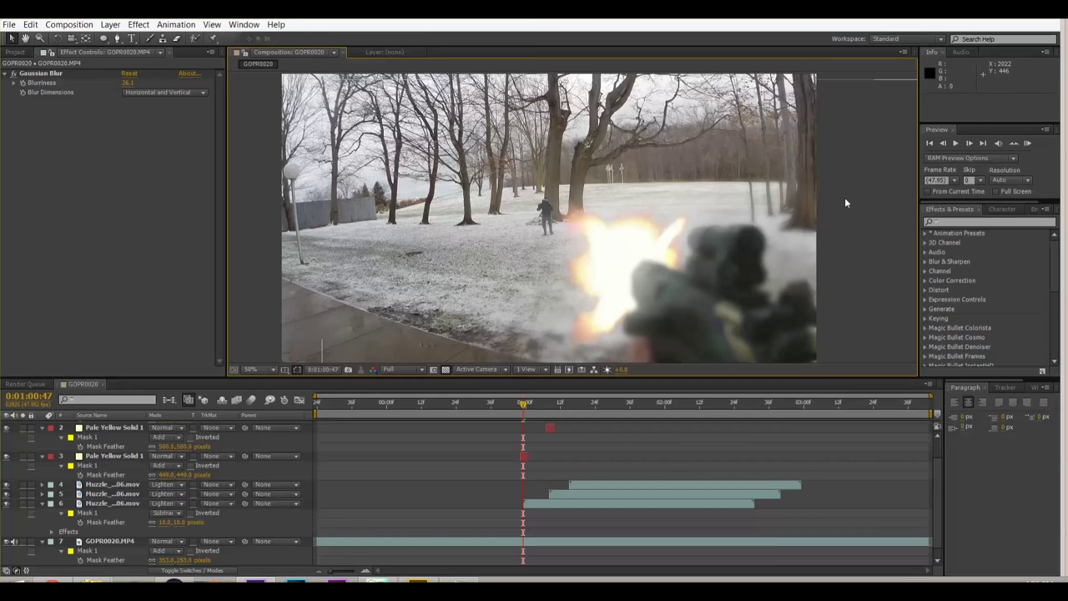
Raise the Gaussian Blur blurriness of the first muzzle flash layer to about 45.
click(119, 503)
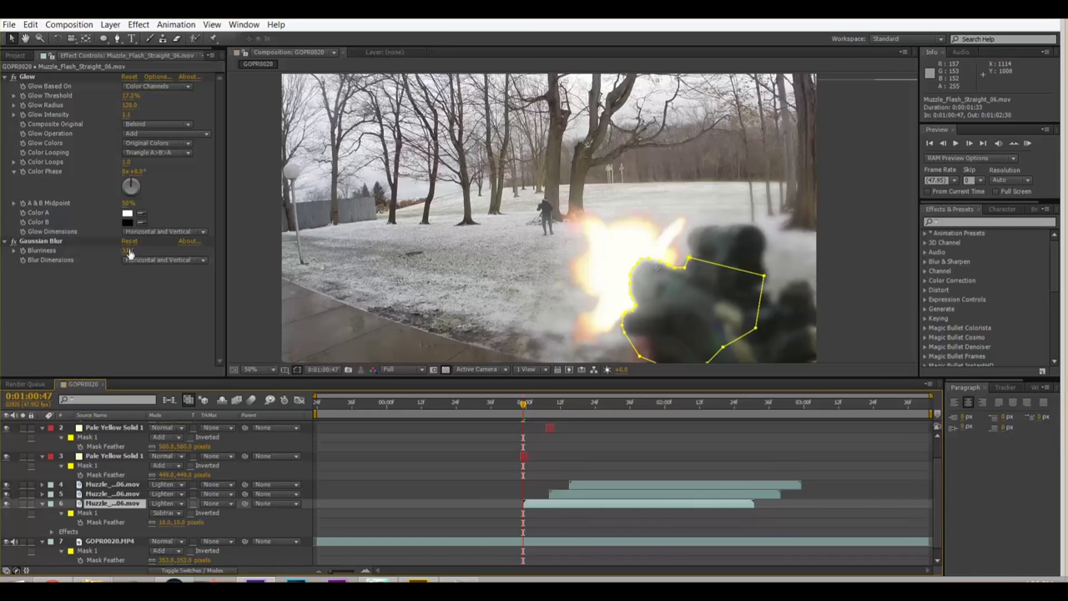
drag(126, 251, 471, 250)
click(661, 432)
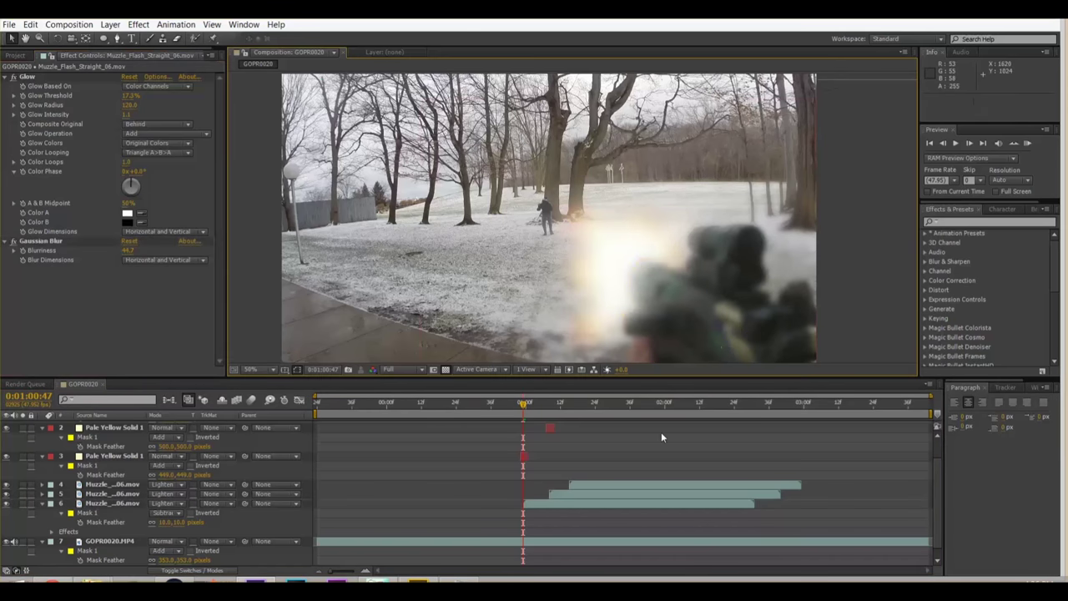
Set the Gaussian Blur blurriness of the second and third muzzle flash layers to 40.
click(105, 493)
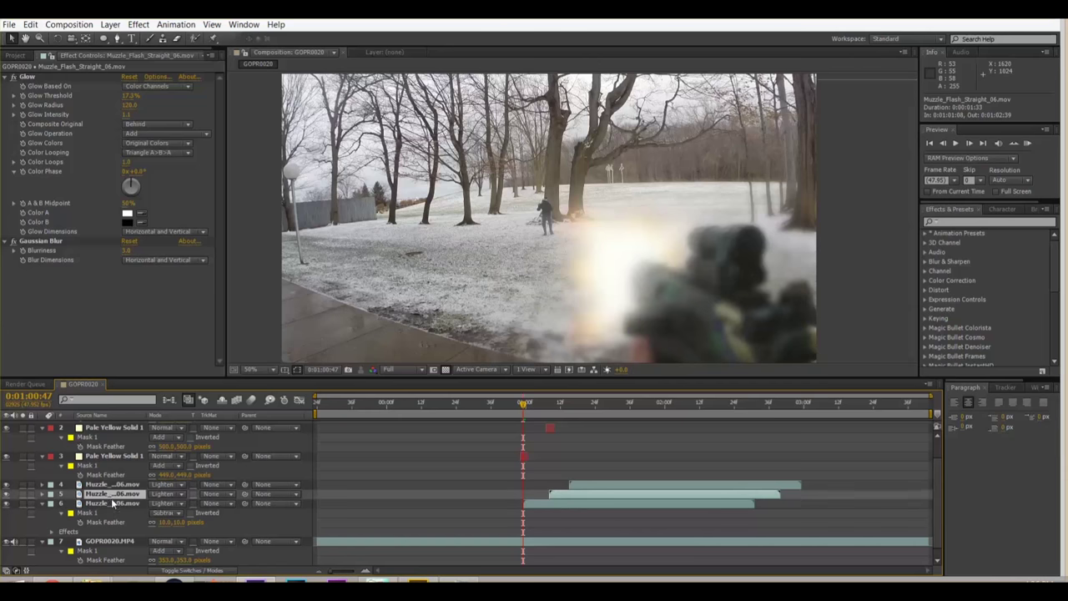
click(127, 251)
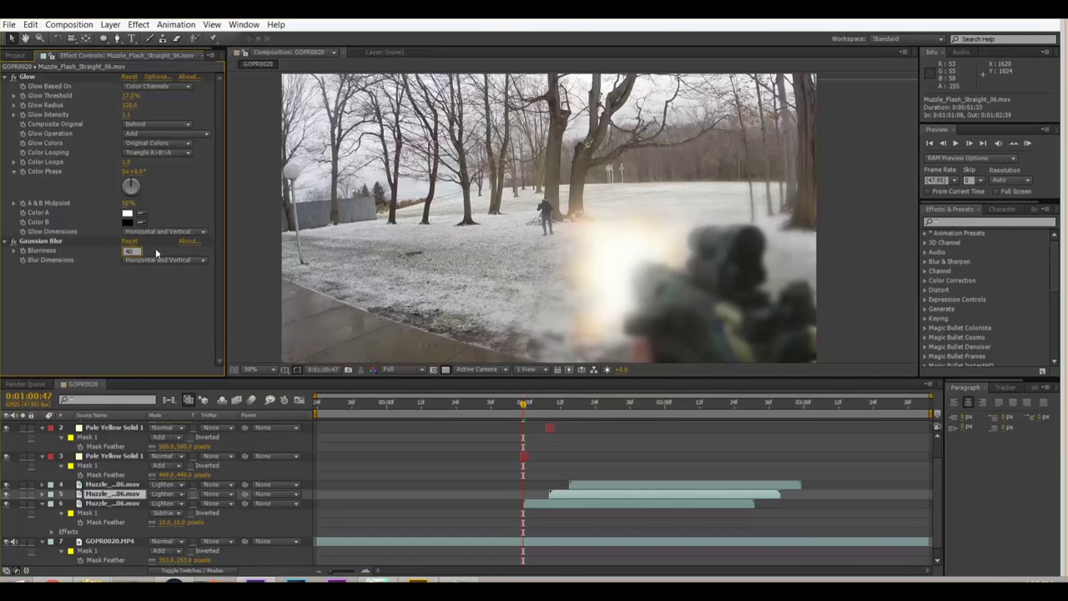
key(Return)
click(106, 485)
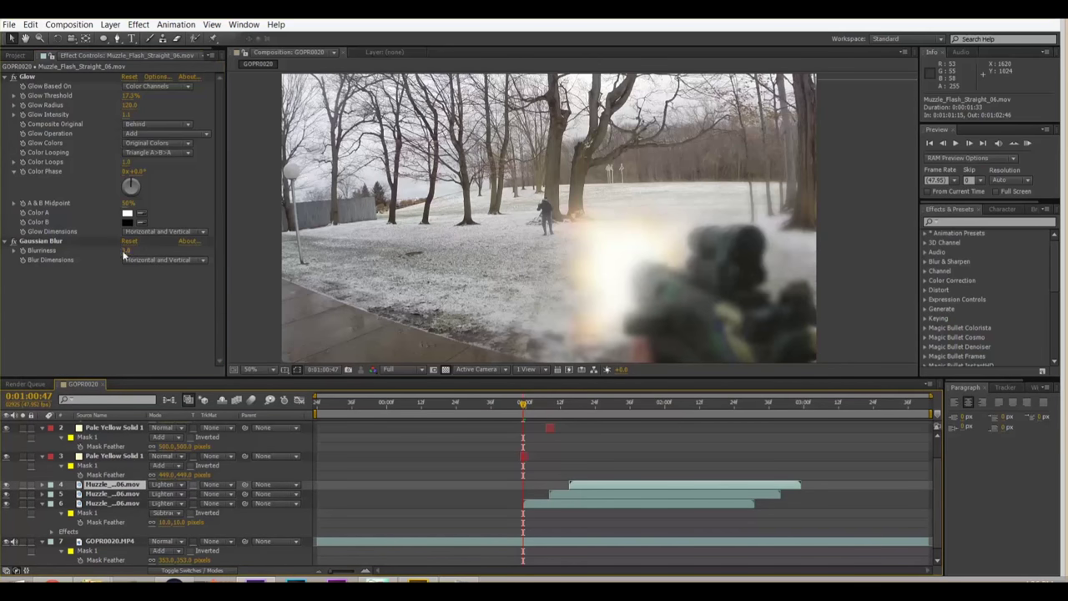
click(127, 252)
key(Return)
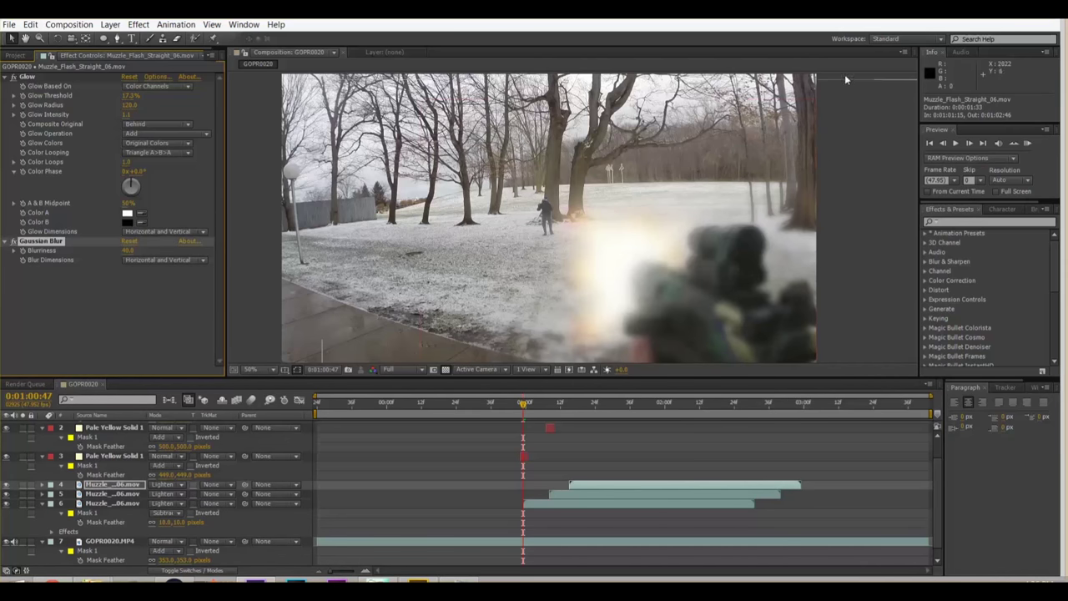
Play the three shots repeatedly from around 0:01:00:20 to check the masked footage blur and the heavily blurred flashes.
click(446, 407)
key(space)
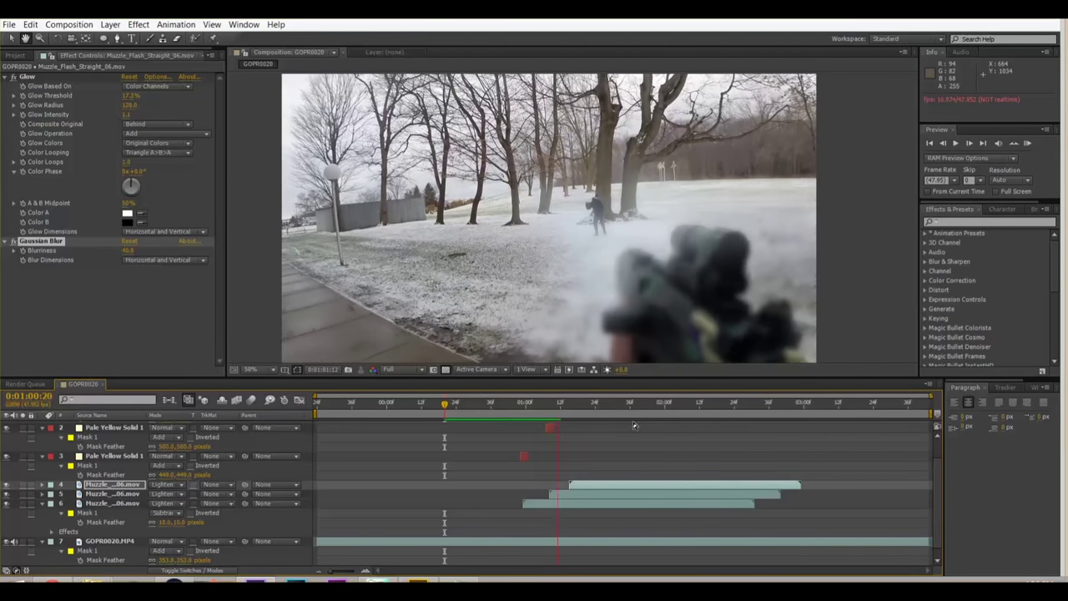
click(453, 405)
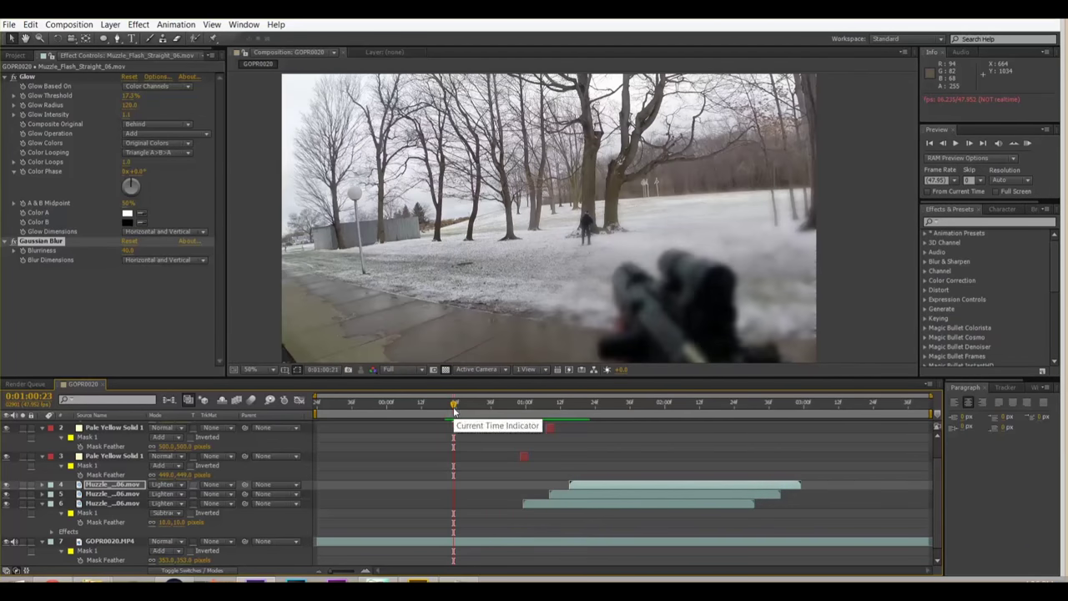
key(space)
click(458, 407)
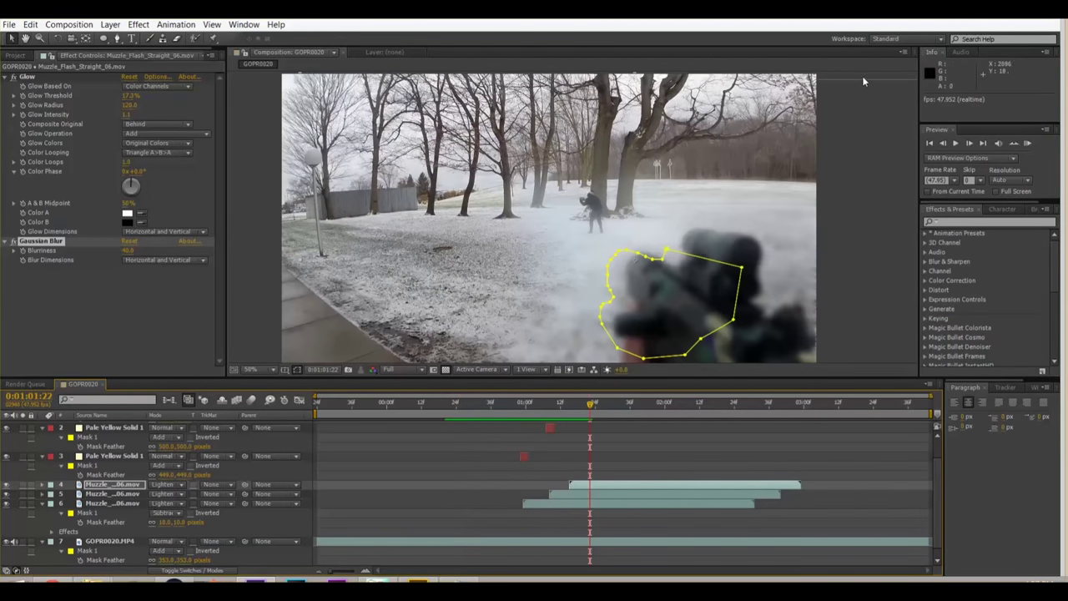
click(471, 409)
key(space)
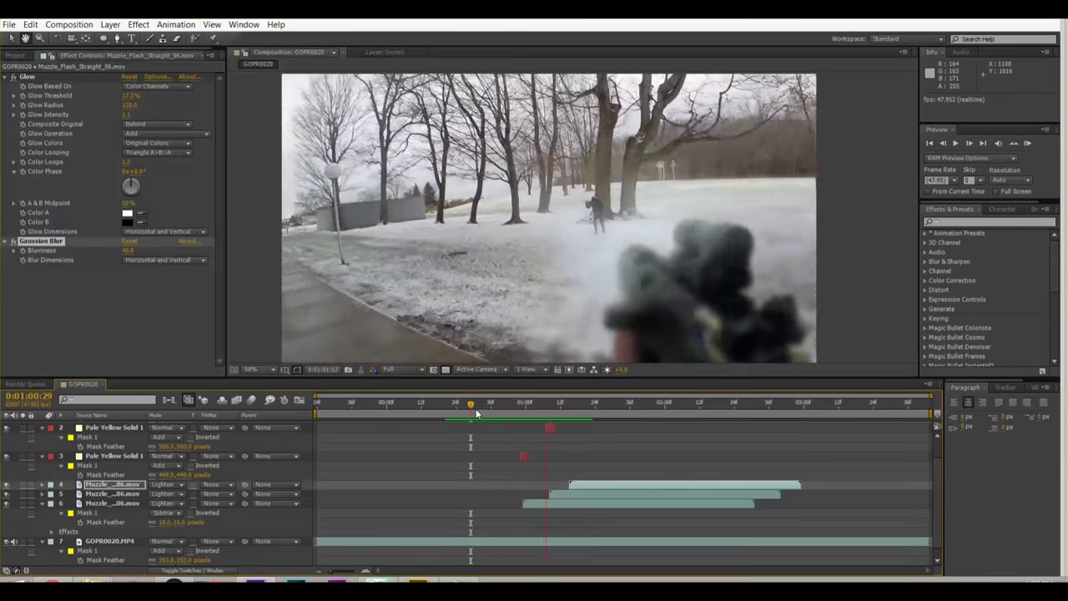
key(space)
click(832, 75)
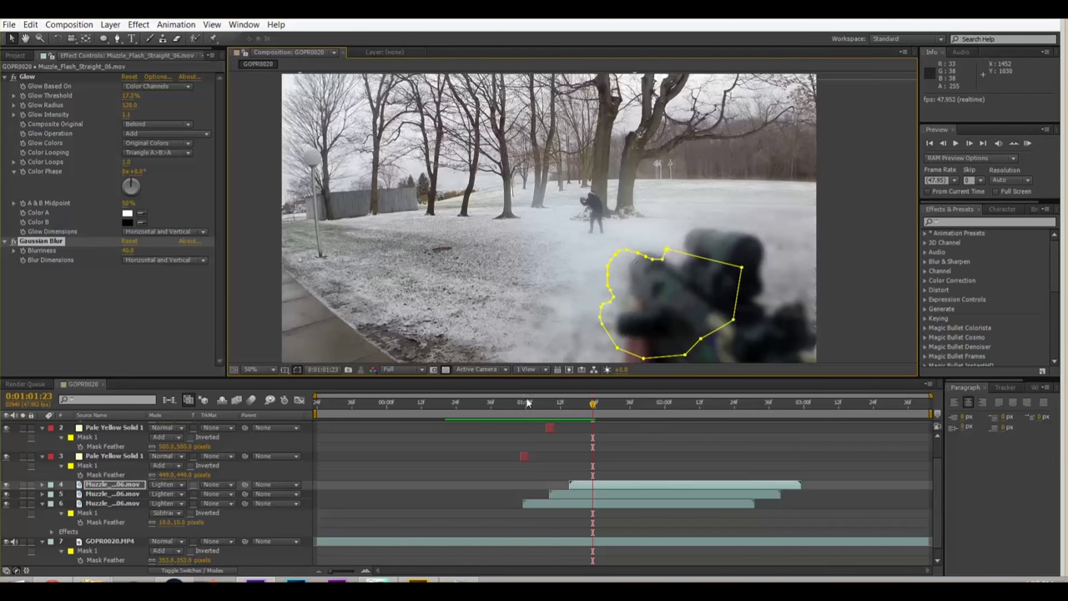
Replay the three shots from around 0:01:00:37 and scrub to the first flash at 0:01:00:47 to examine it on the sharp footage.
drag(513, 409, 578, 417)
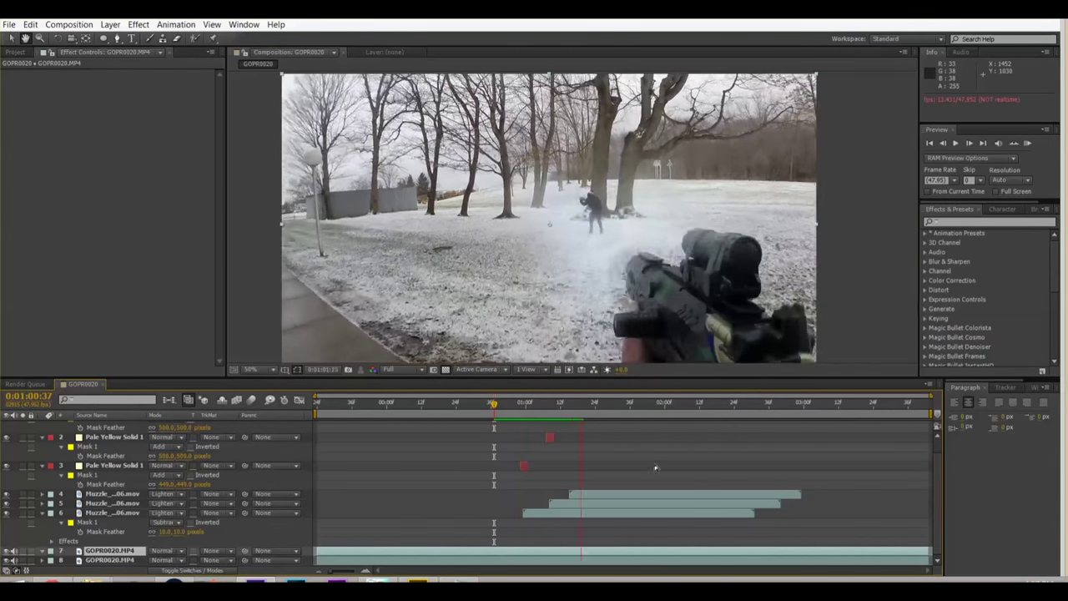
key(space)
click(495, 410)
key(space)
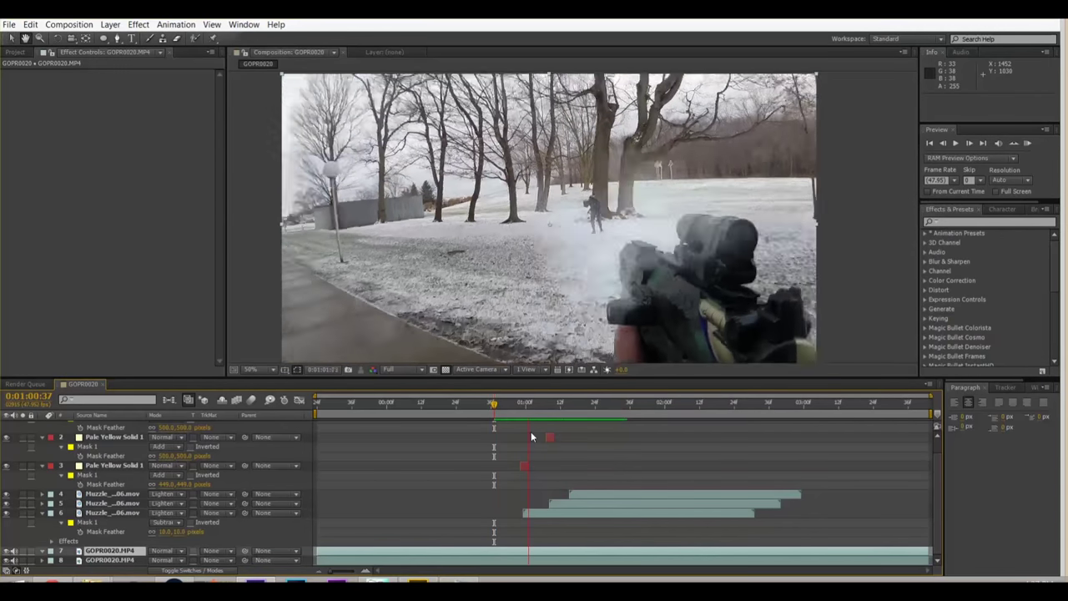
click(496, 410)
key(space)
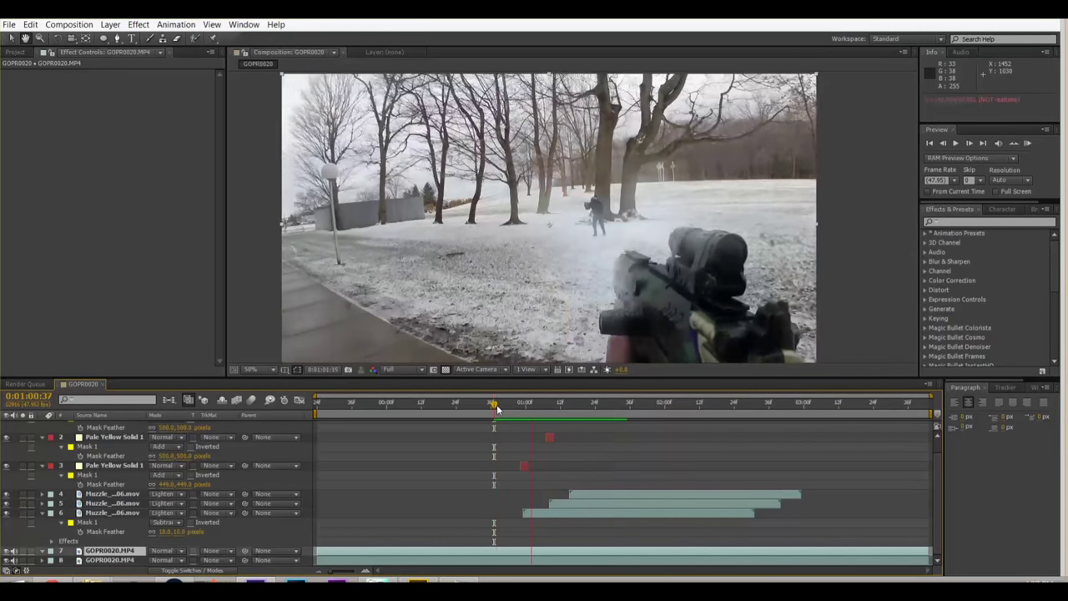
click(497, 404)
key(space)
key(space)
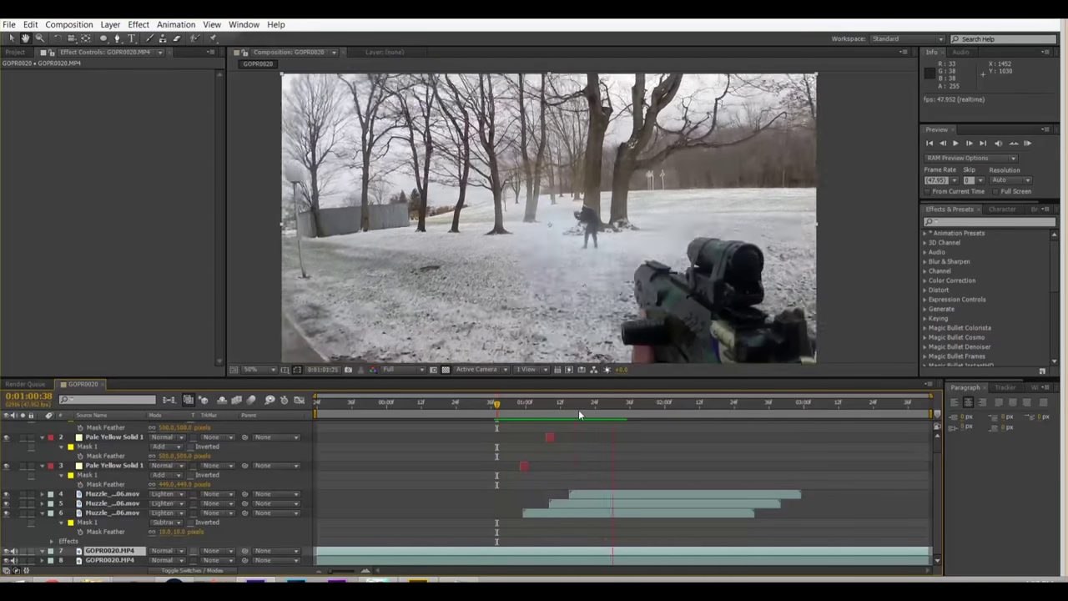
drag(557, 406, 514, 411)
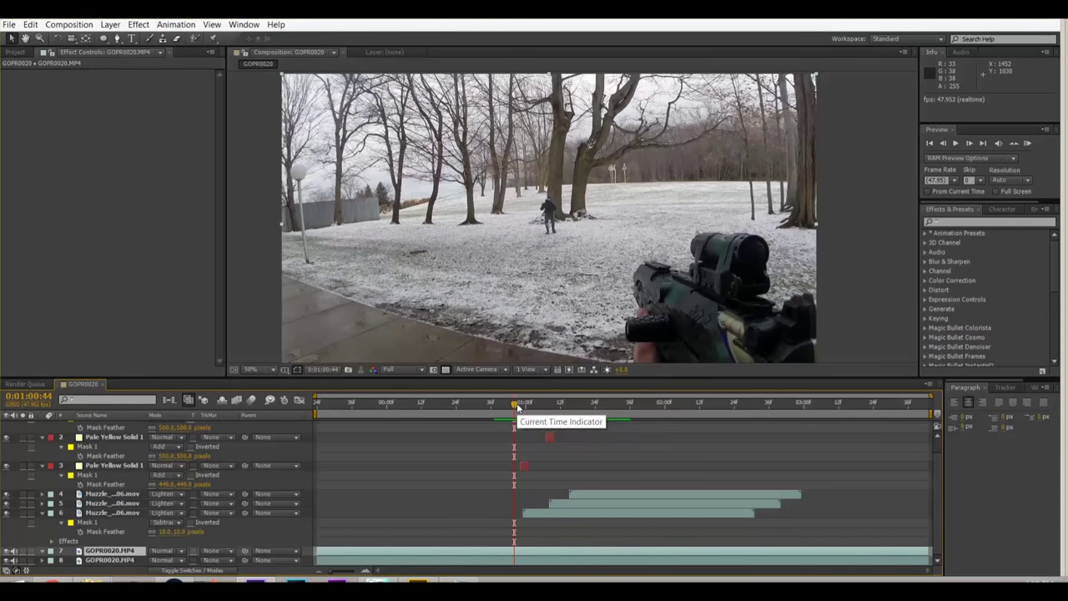
drag(515, 405, 524, 407)
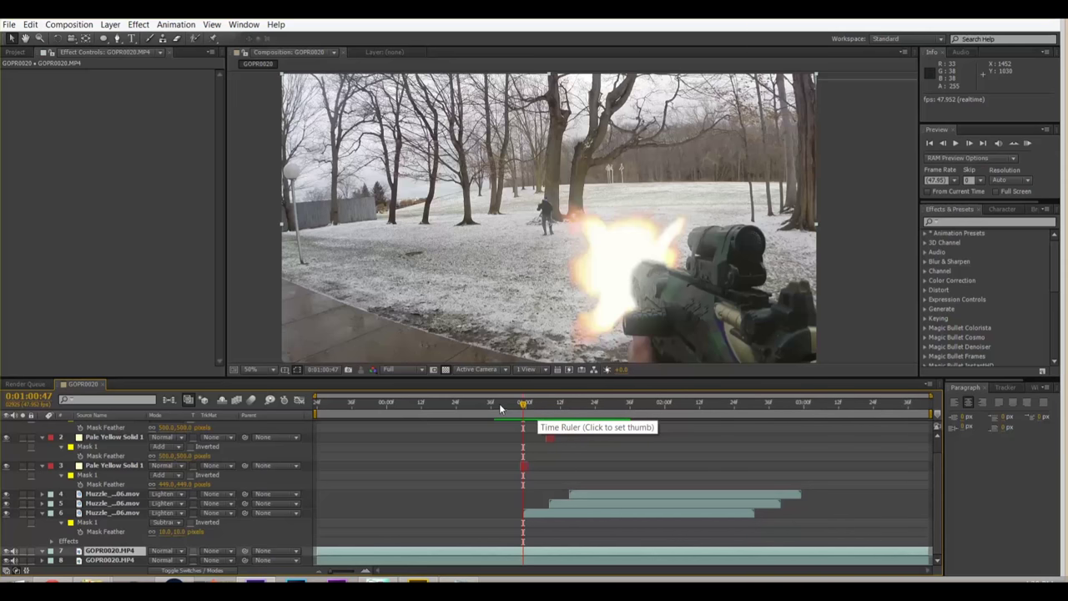
Try the Screen blending mode on the first muzzle flash layer.
click(115, 513)
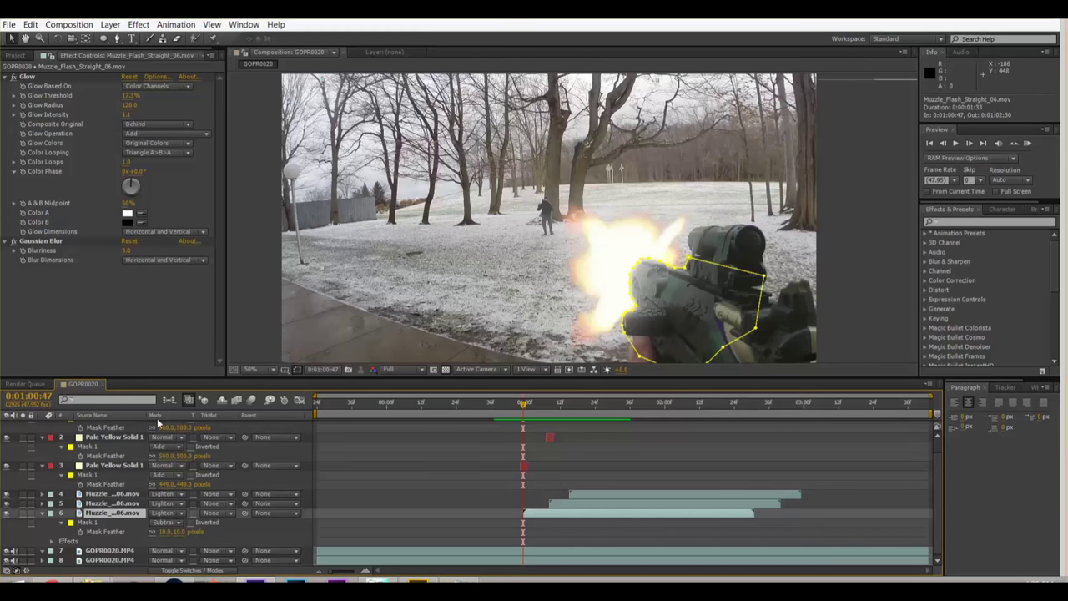
click(171, 516)
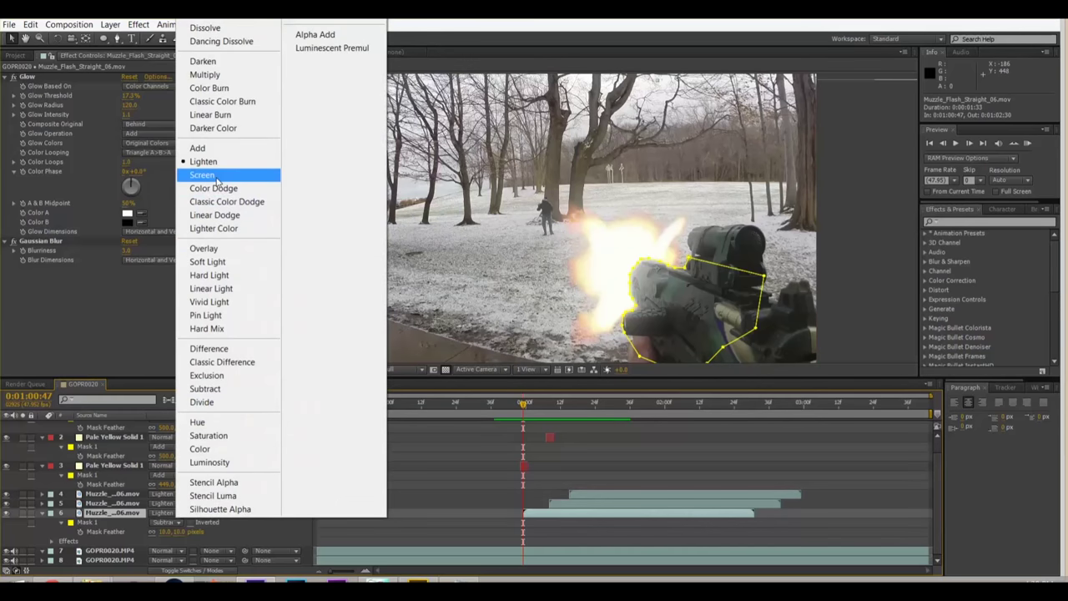
click(200, 178)
Set the blending mode of the second muzzle flash layer to Add.
click(164, 504)
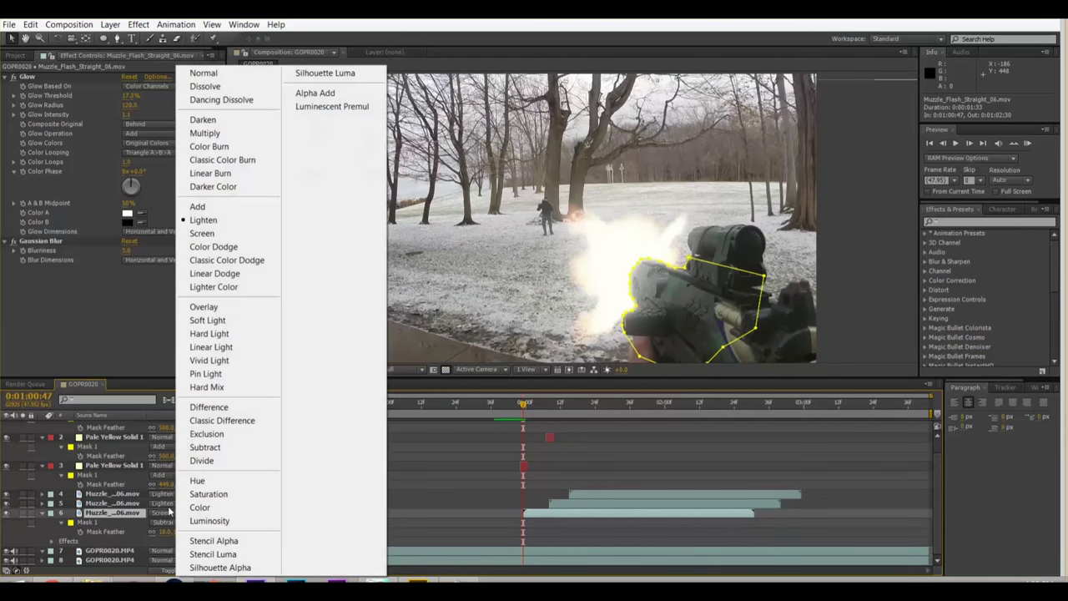
click(222, 206)
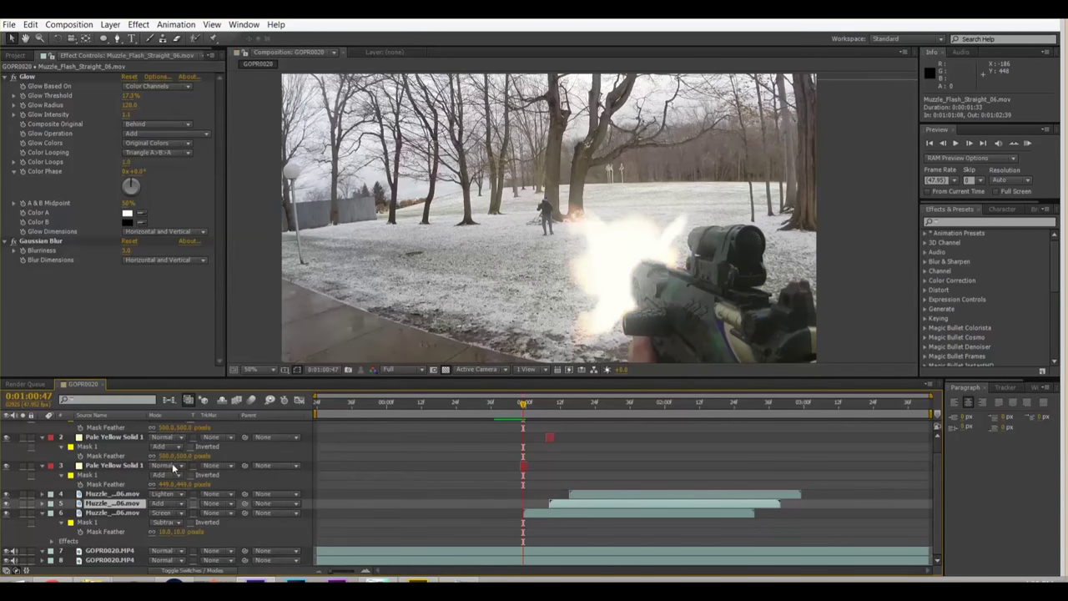
Try the Linear Light and Add blending modes on the first muzzle flash layer, and return it to Lighten.
click(169, 512)
click(219, 286)
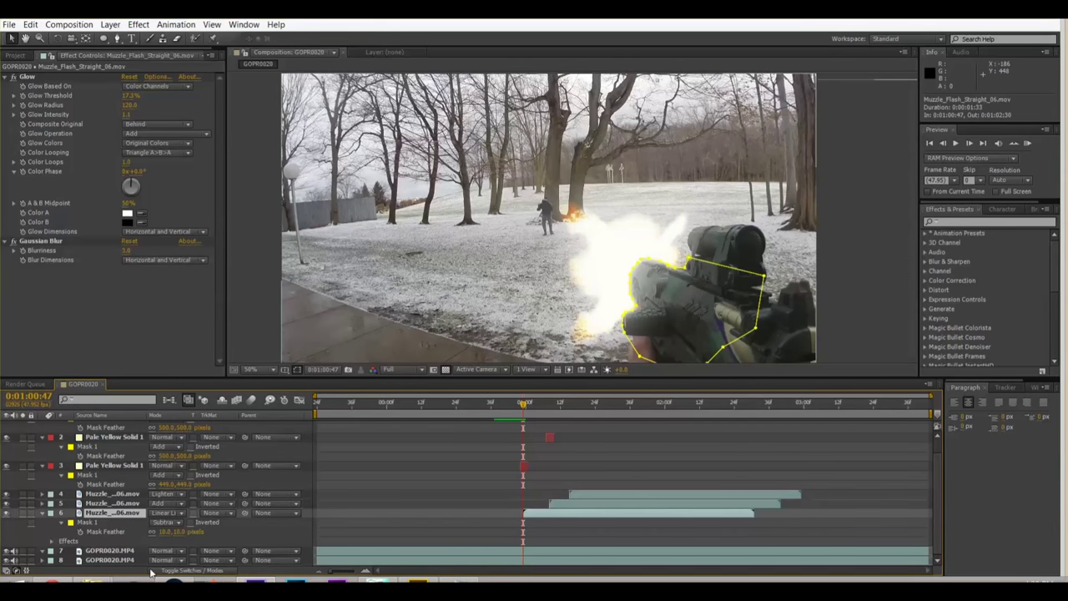
click(166, 513)
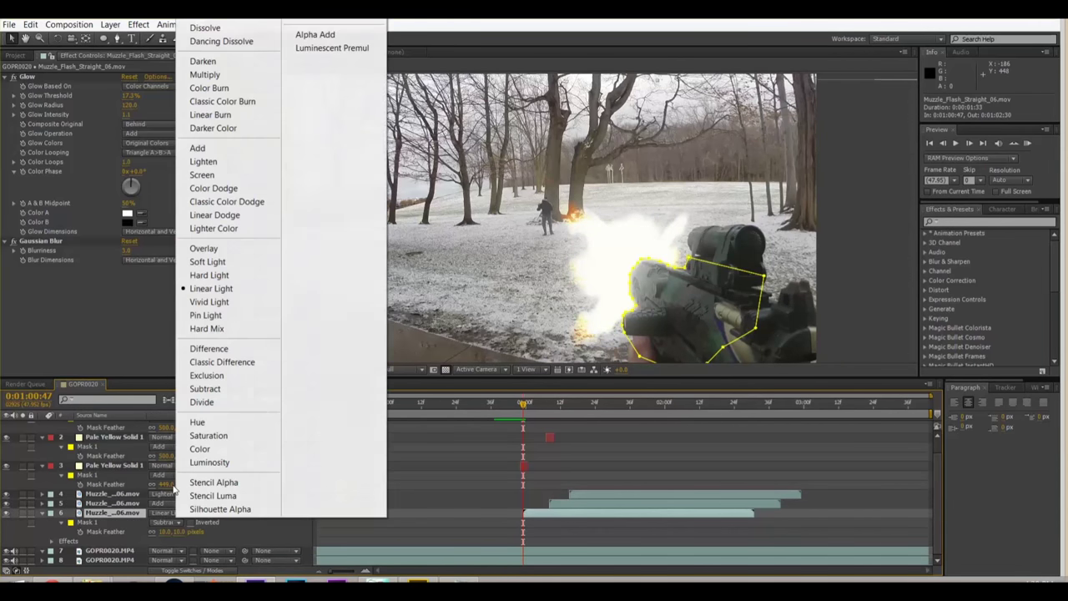
click(204, 150)
click(166, 512)
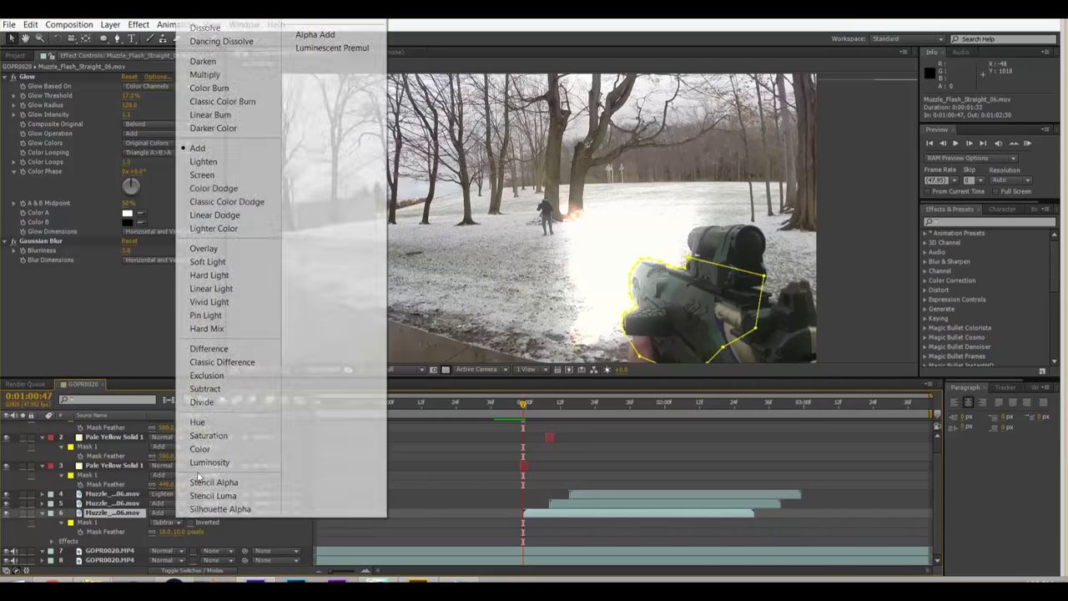
click(228, 163)
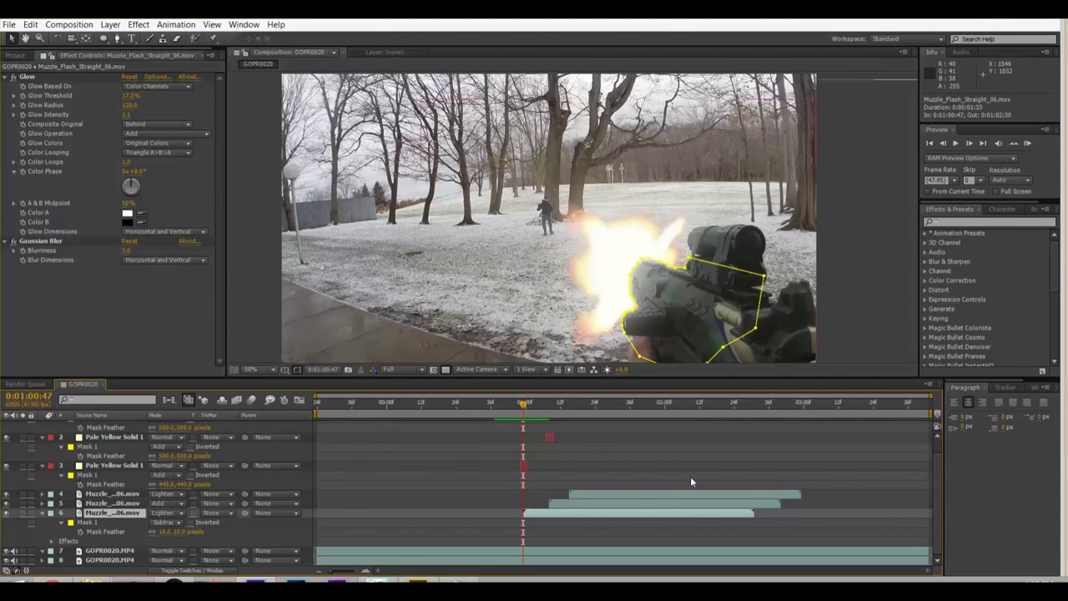